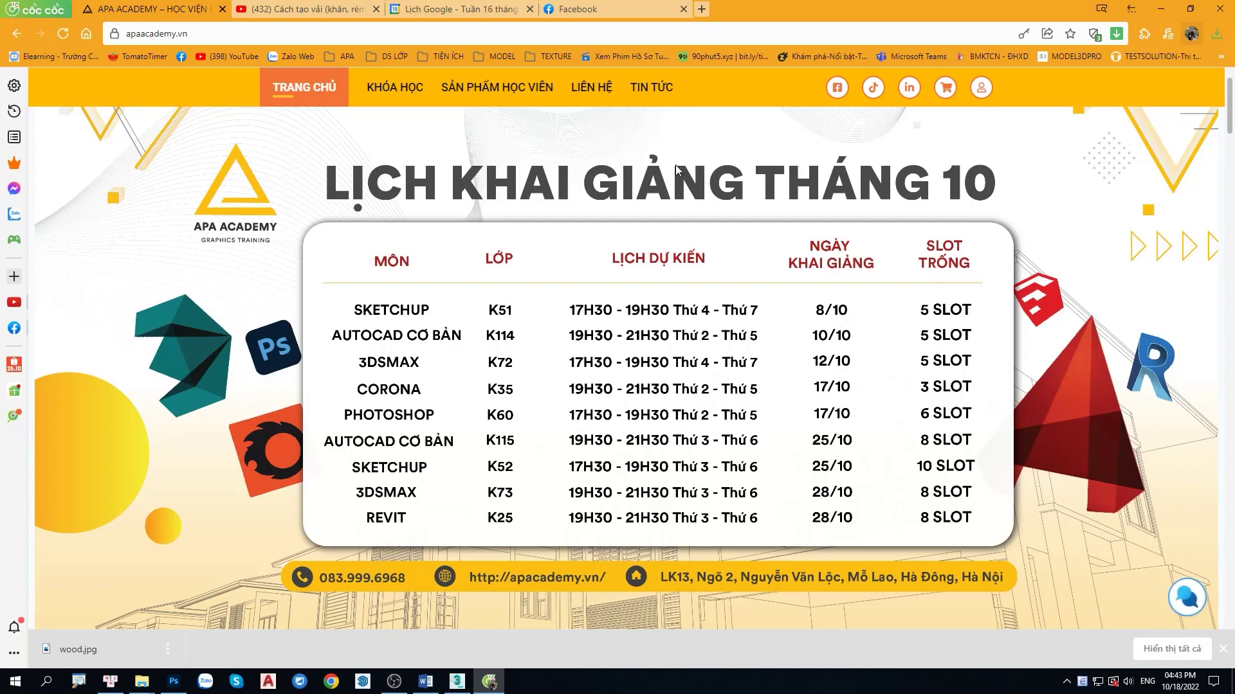
# - Switch from the browser to the vải.max scene open in 3ds Max
pyautogui.click(465, 682)
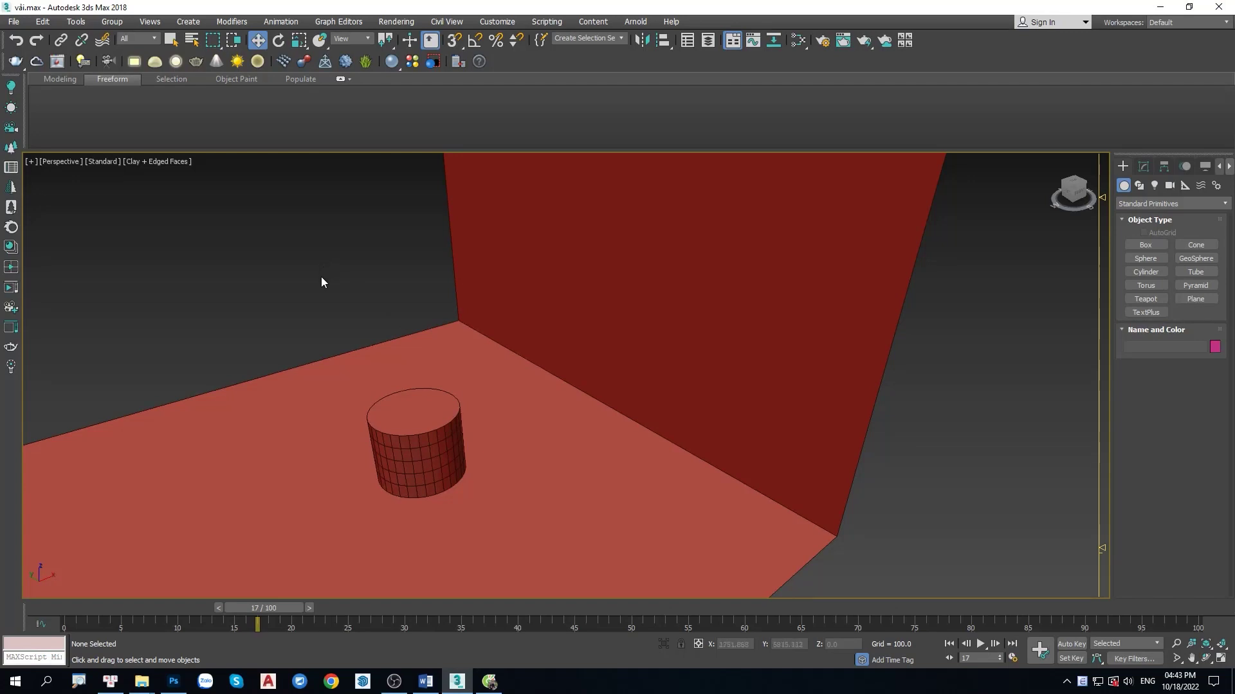
# - Rename the floor-and-wall object to Dat
pyautogui.click(389, 407)
pyautogui.keyDown('alt'); pyautogui.moveTo(411, 418); pyautogui.dragTo(937, 425, button='middle'); pyautogui.keyUp('alt')
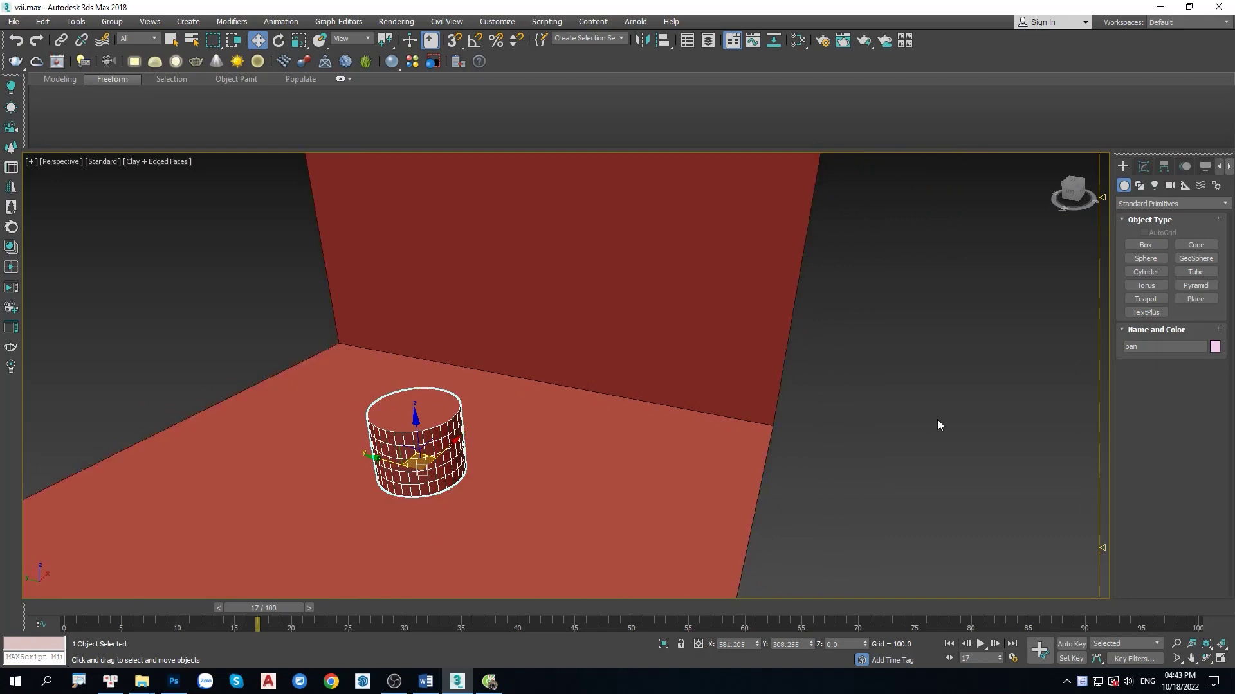
pyautogui.click(532, 300)
pyautogui.keyDown('alt'); pyautogui.moveTo(532, 300); pyautogui.dragTo(496, 221, button='middle'); pyautogui.keyUp('alt')
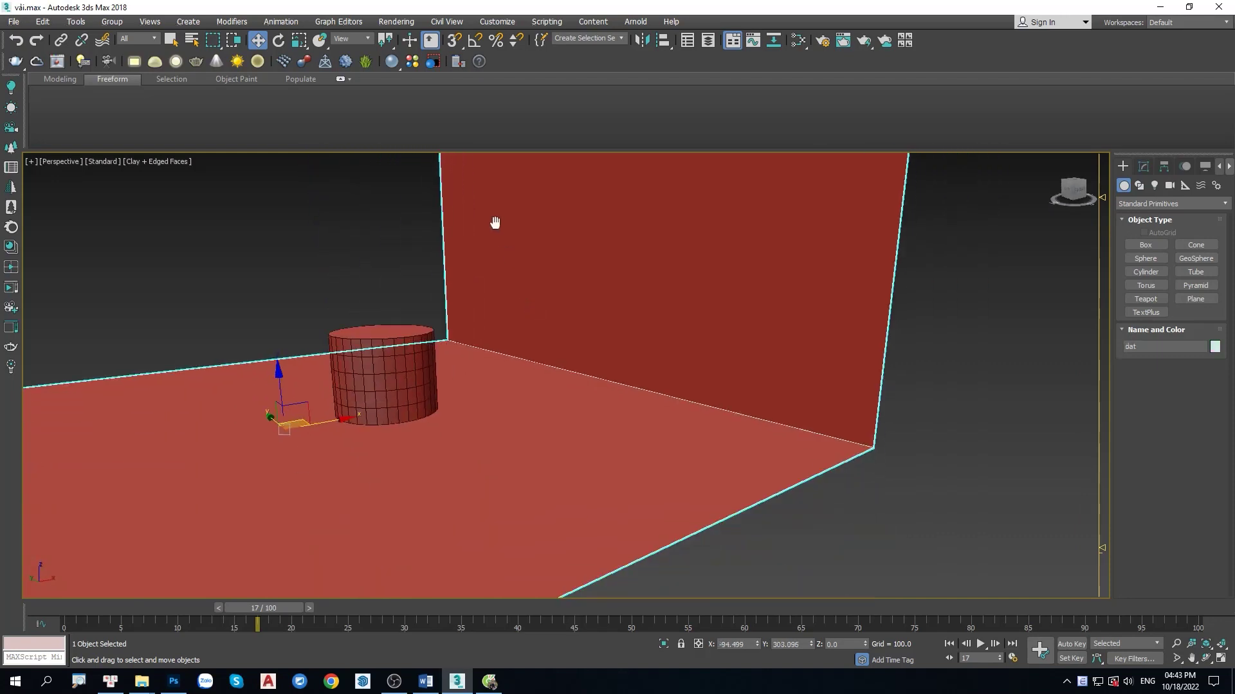
pyautogui.moveTo(912, 506); pyautogui.dragTo(658, 334)
pyautogui.click(1143, 166)
pyautogui.press('q')
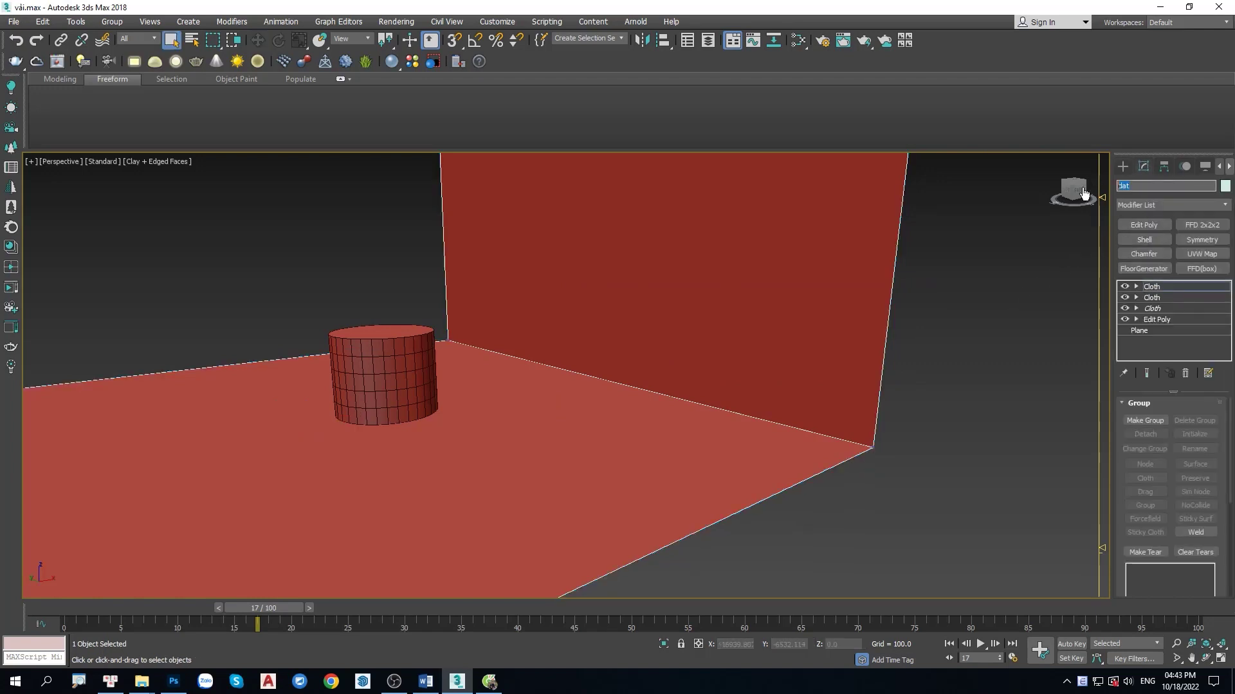
pyautogui.write('D')
pyautogui.press('Return')
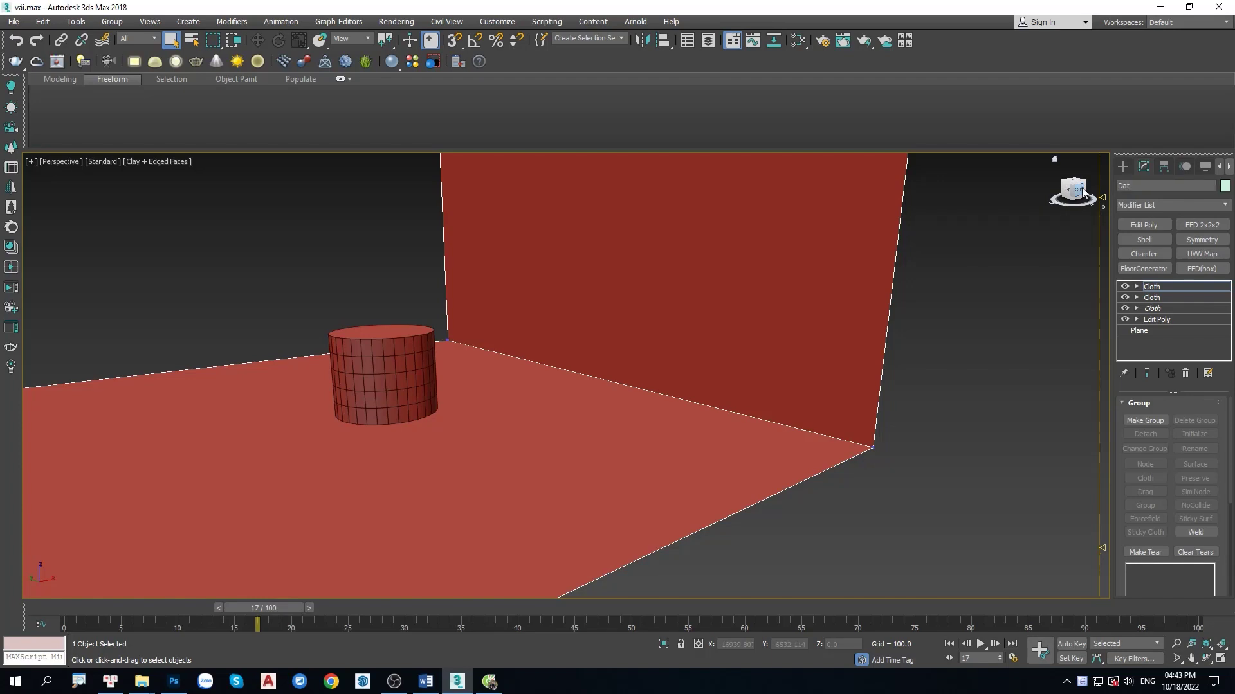
# - Rename the cylinder to Ban
pyautogui.click(1122, 167)
pyautogui.click(1044, 215)
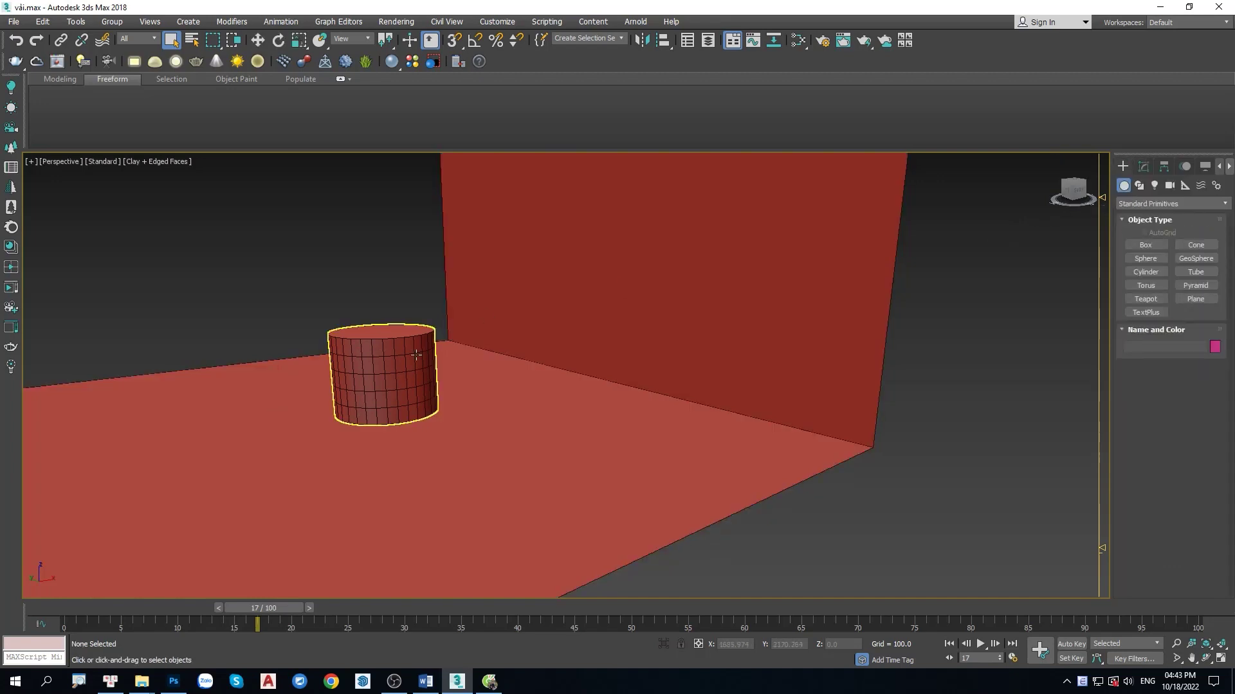
pyautogui.click(416, 355)
pyautogui.click(1143, 166)
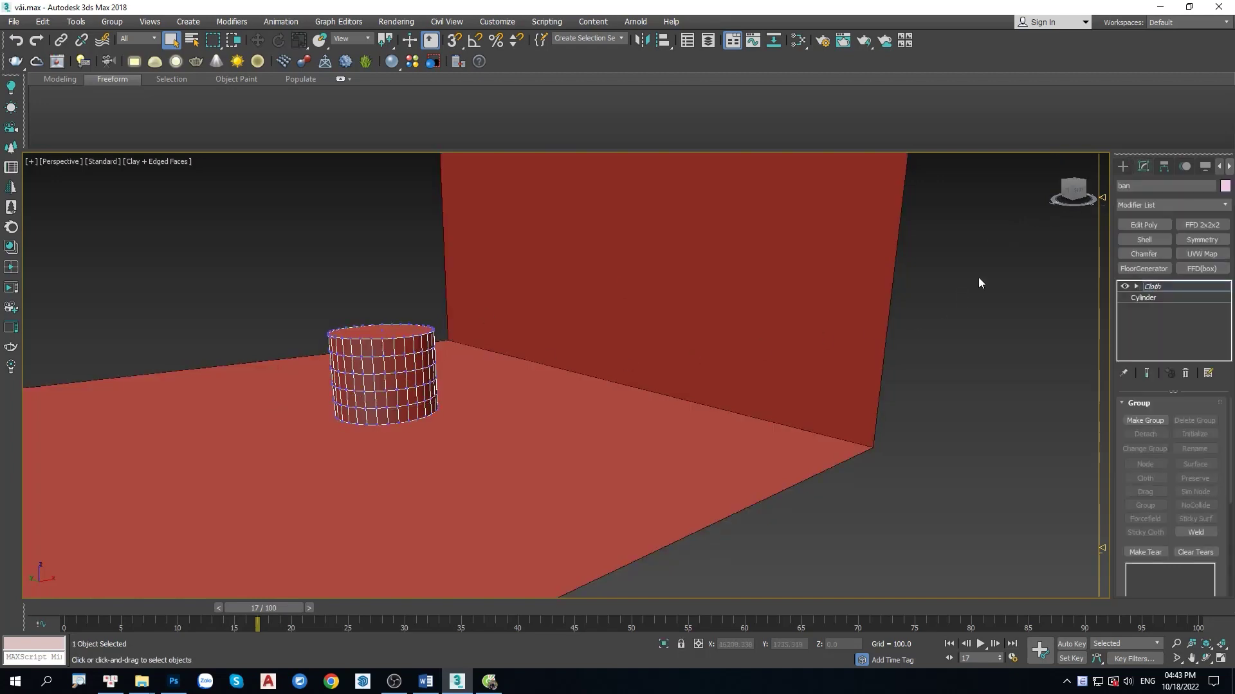
pyautogui.doubleClick(1137, 185)
pyautogui.write('Ba')
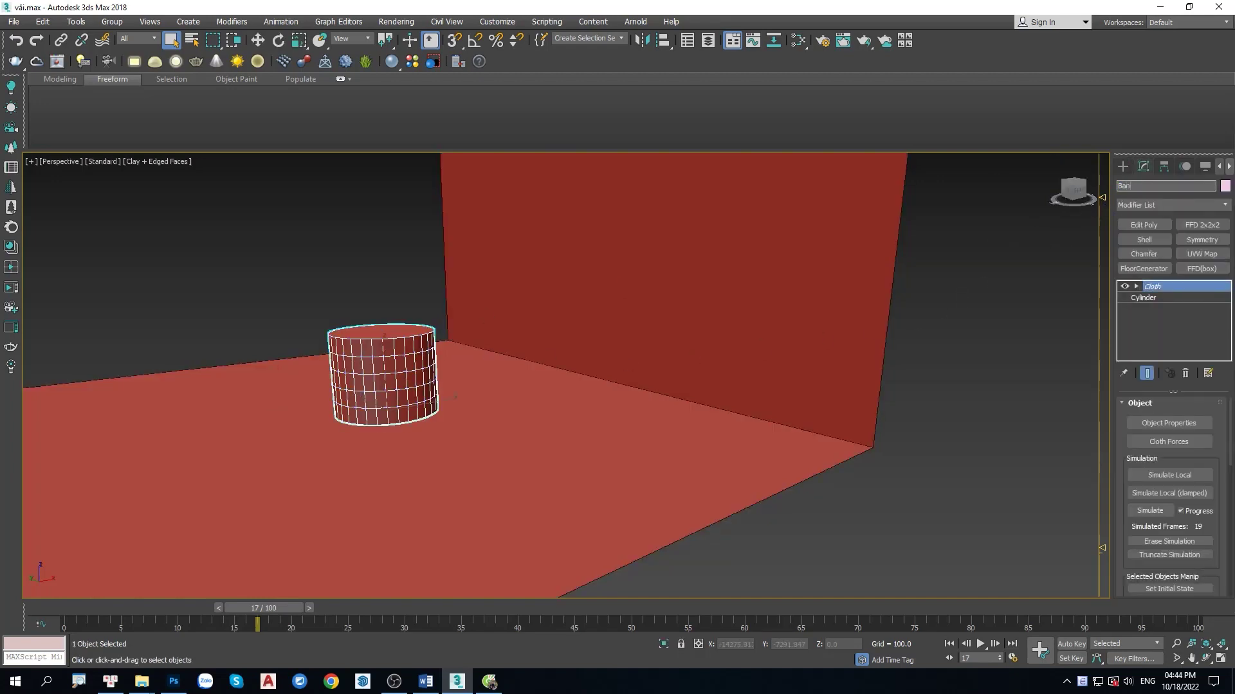
pyautogui.press('Return')
# - Show the Top view in wireframe, framed on the cylinder
pyautogui.click(354, 319)
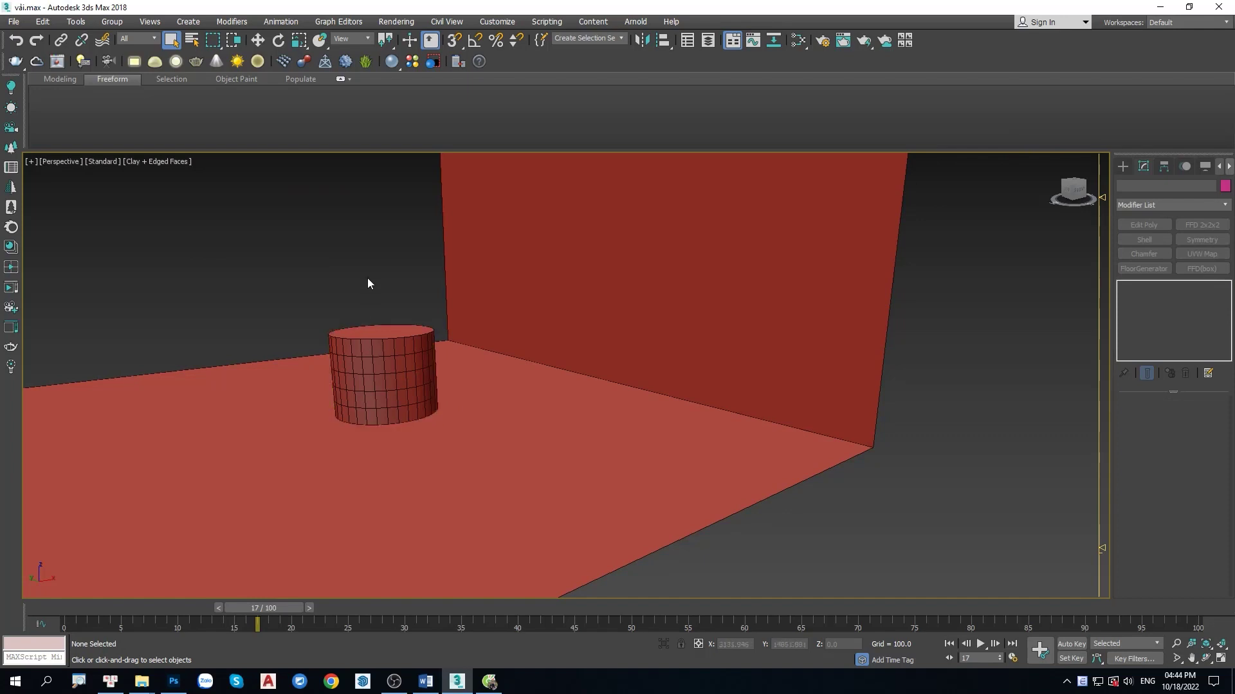
pyautogui.click(1122, 167)
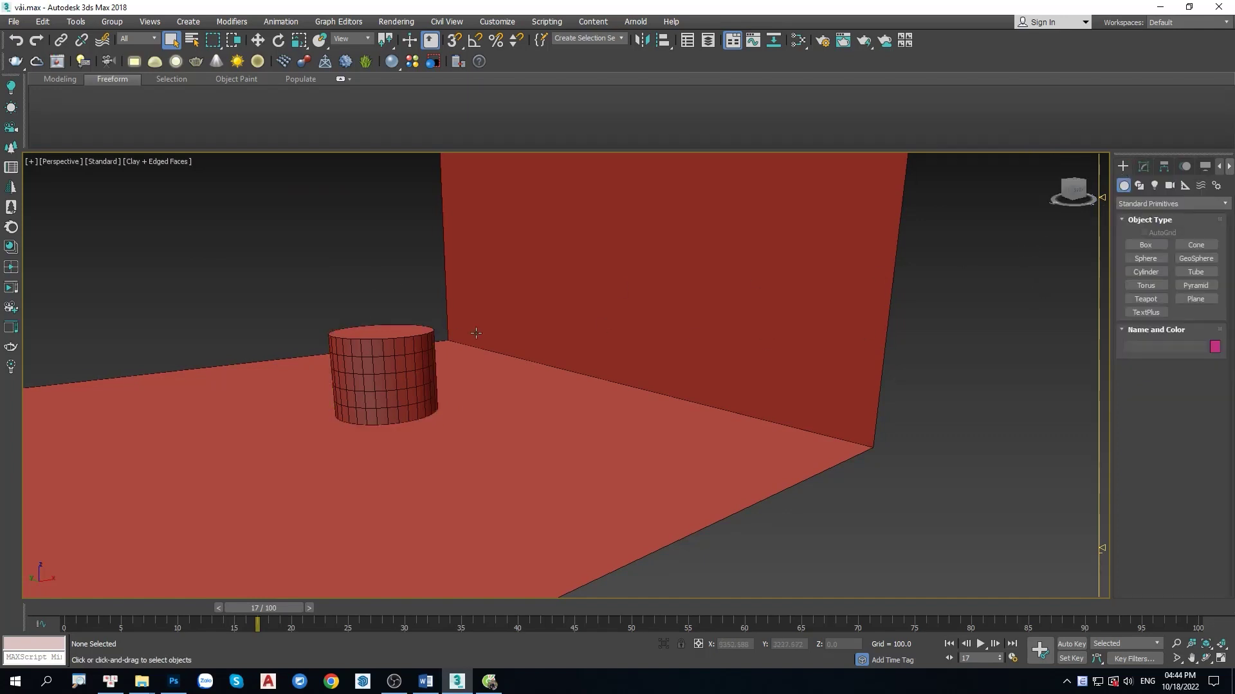
pyautogui.click(413, 350)
pyautogui.press('t')
pyautogui.press('z')
pyautogui.scroll(-10, 421, 345)
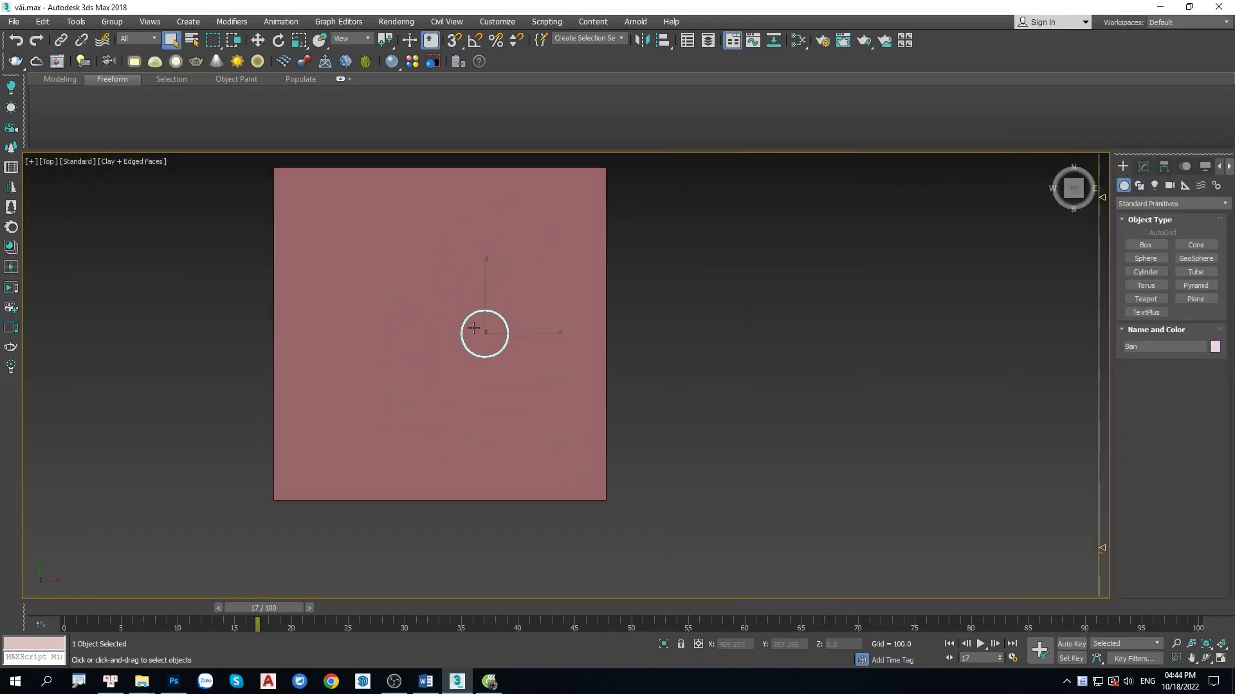
pyautogui.moveTo(482, 332); pyautogui.dragTo(487, 347, button='middle')
pyautogui.press('F3')
pyautogui.scroll(3, 489, 349)
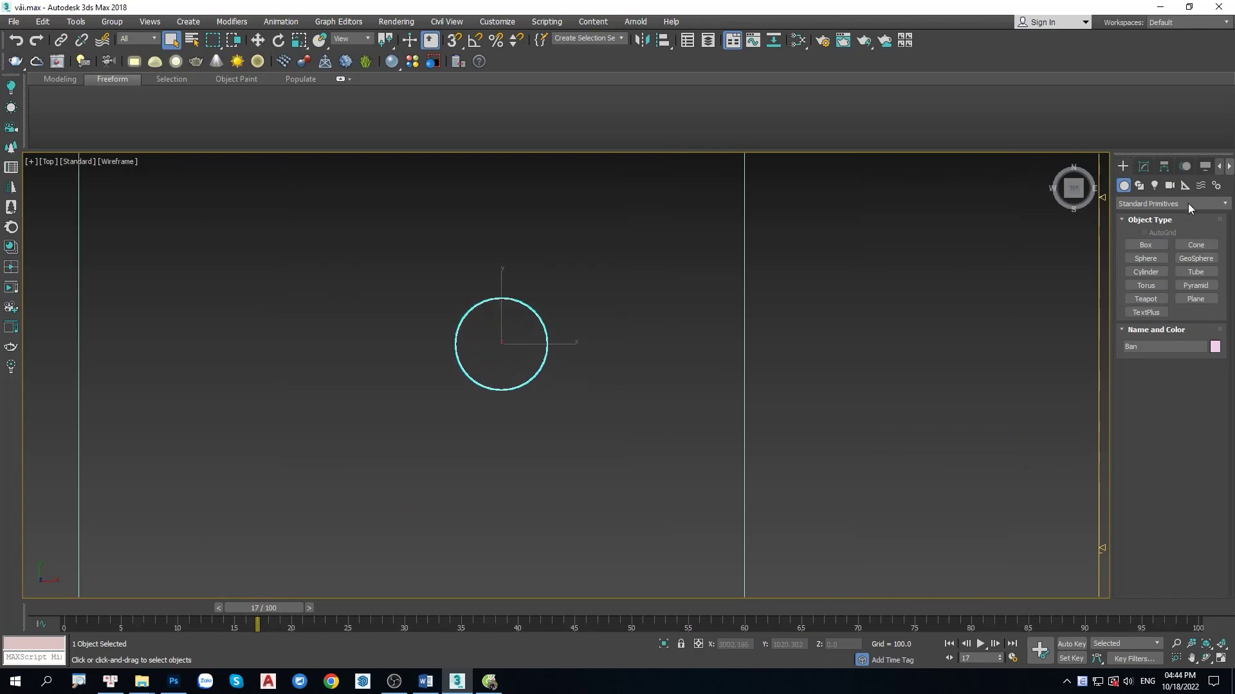
# - Draw a 100×100-segment plane over the cylinder, then return to Clay shading
pyautogui.click(1195, 299)
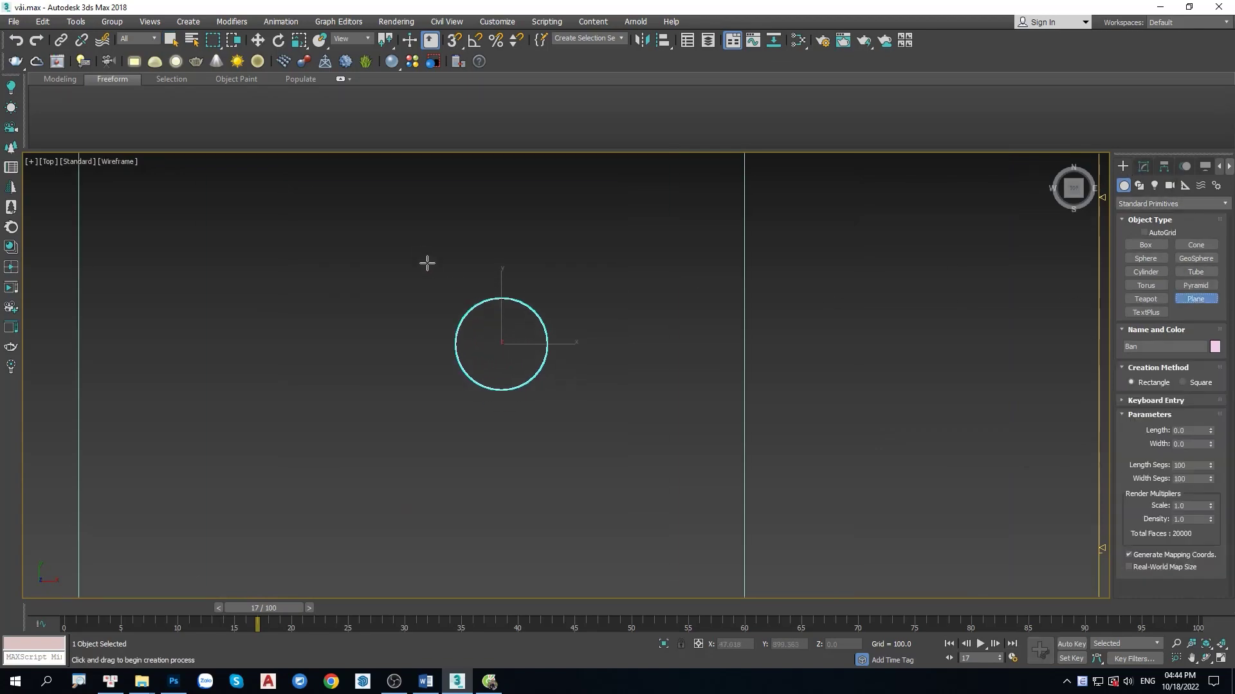
pyautogui.moveTo(400, 235); pyautogui.dragTo(596, 444)
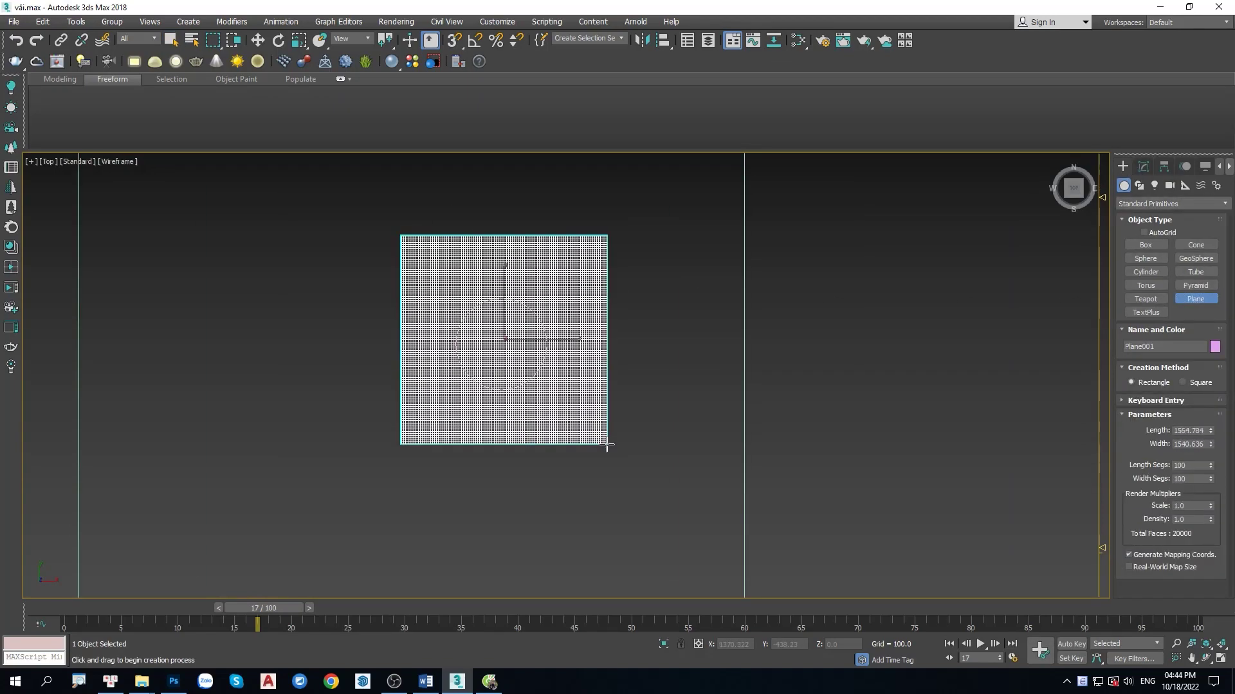
pyautogui.keyDown('alt'); pyautogui.moveTo(597, 444); pyautogui.dragTo(544, 332, button='middle'); pyautogui.keyUp('alt')
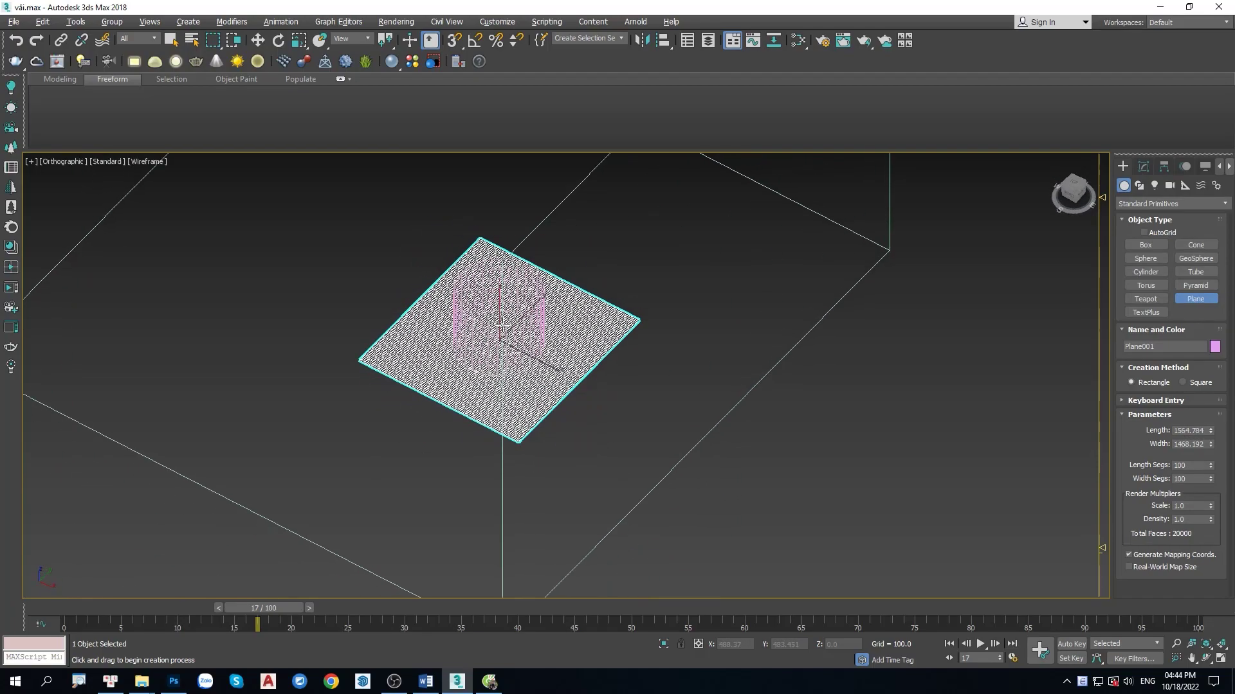
pyautogui.press('F3')
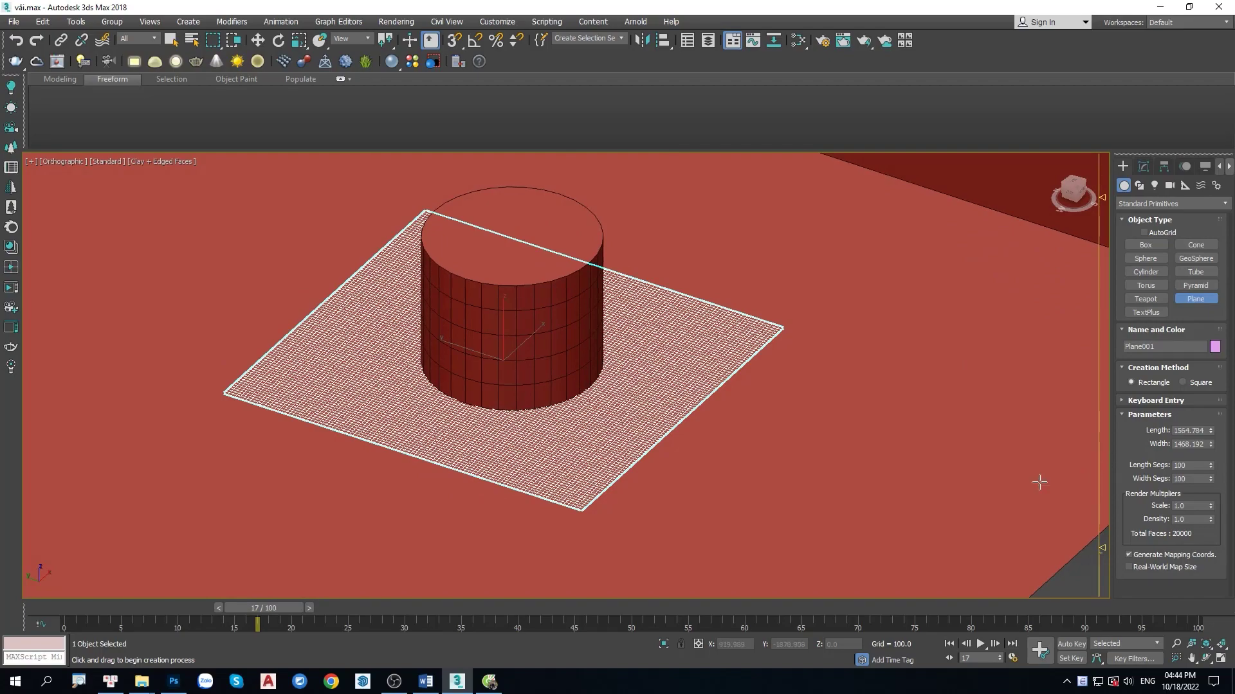
pyautogui.moveTo(700, 430)
pyautogui.keyDown('alt'); pyautogui.mouseDown(button='middle')
pyautogui.moveTo(557, 346)
pyautogui.moveTo(588, 402)
pyautogui.moveTo(689, 402)
pyautogui.mouseUp(button='middle'); pyautogui.keyUp('alt')
# - Rename Plane001 to Khan and raise it to Z 591.061 above the cylinder
pyautogui.press('w')
pyautogui.click(1144, 167)
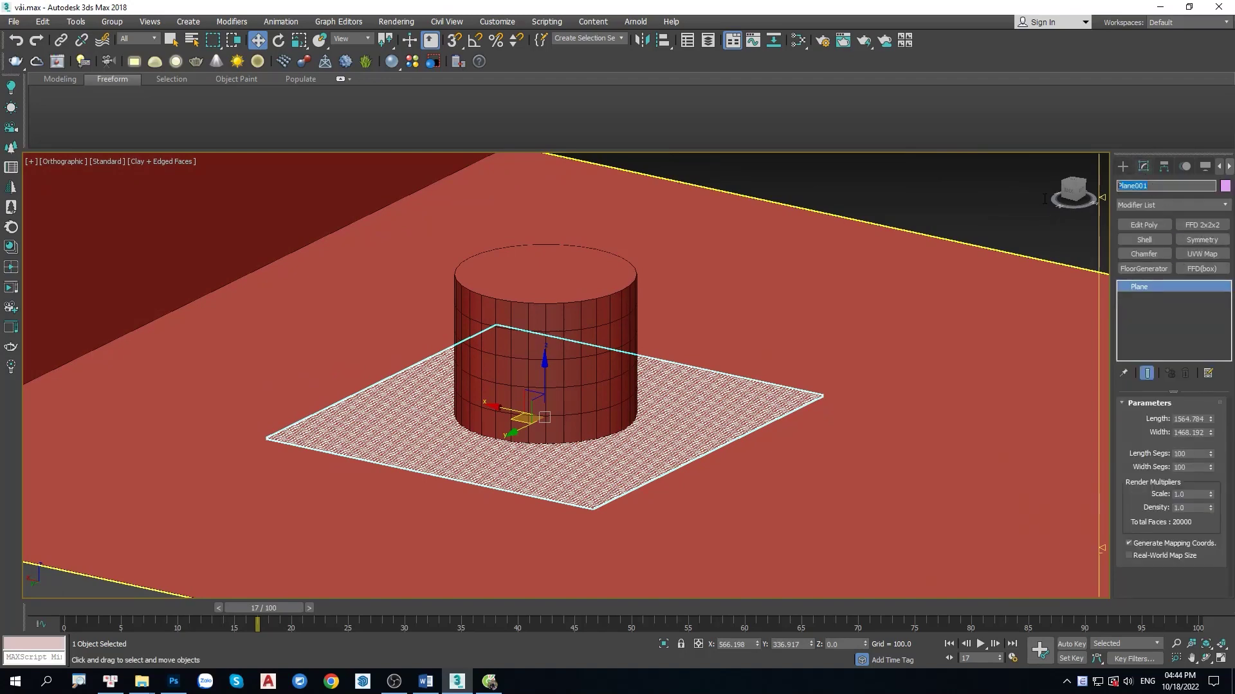
pyautogui.write('Khan')
pyautogui.press('Return')
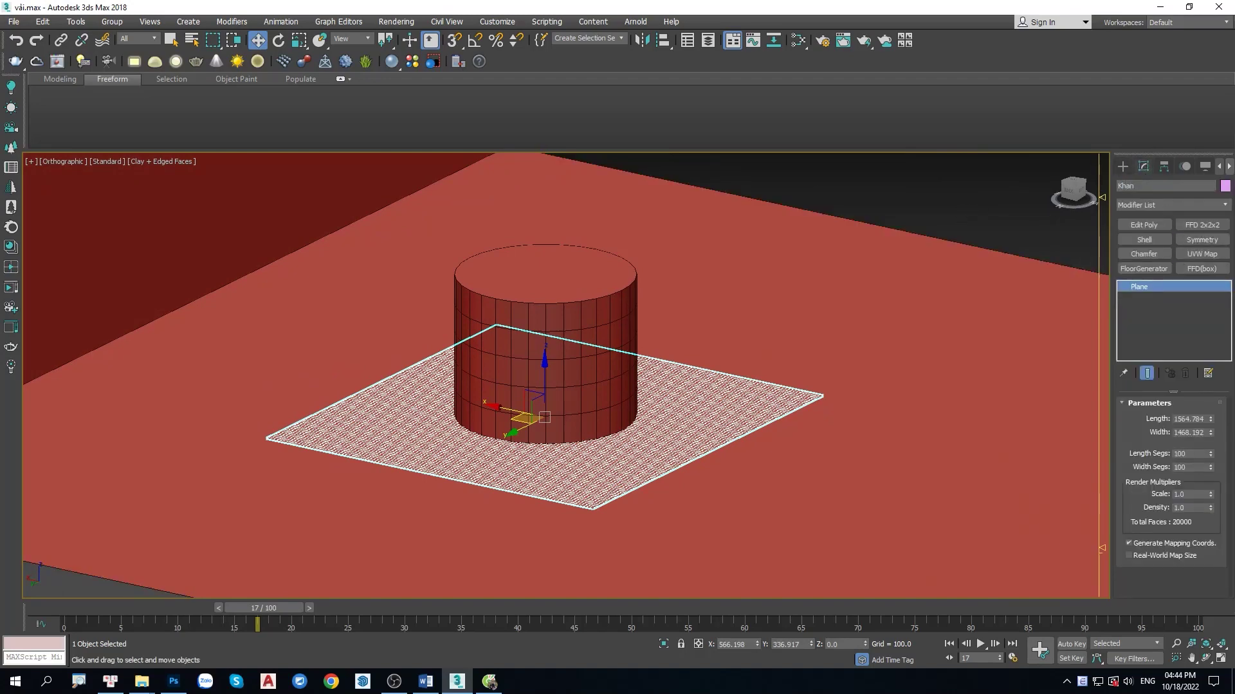
pyautogui.keyDown('alt'); pyautogui.moveTo(573, 418); pyautogui.dragTo(573, 343, button='middle'); pyautogui.keyUp('alt')
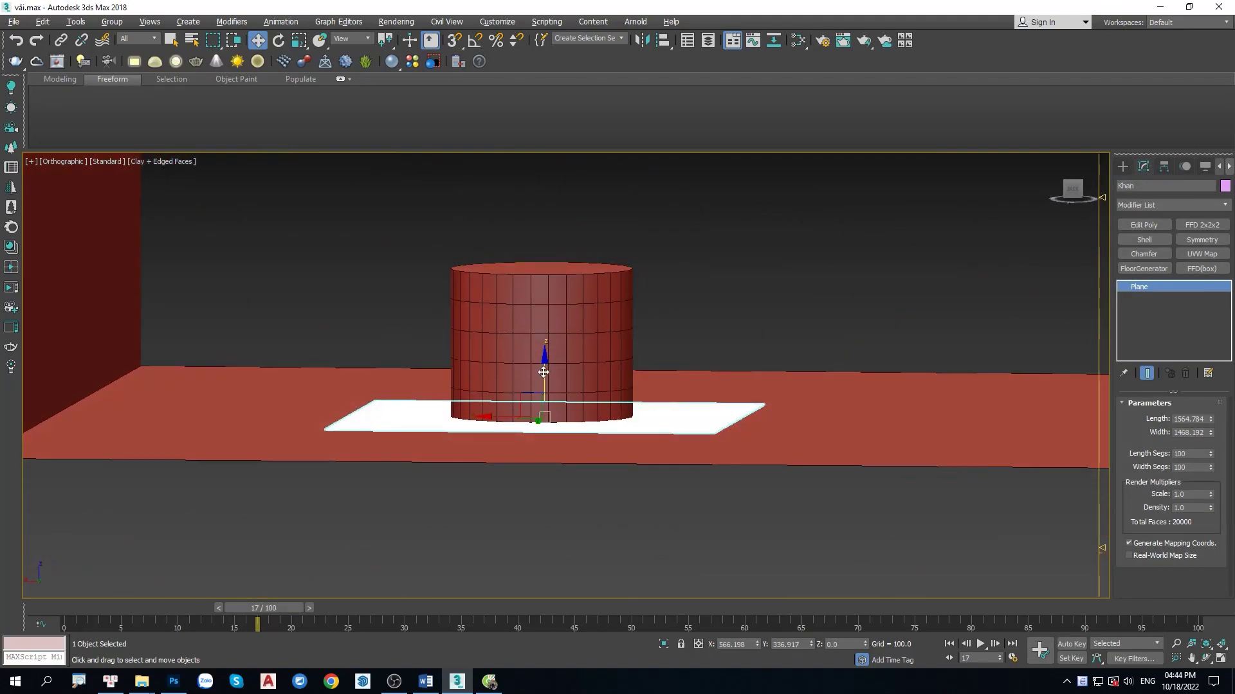
pyautogui.moveTo(544, 370); pyautogui.dragTo(544, 215)
pyautogui.moveTo(544, 215)
pyautogui.keyDown('alt'); pyautogui.mouseDown(button='middle')
pyautogui.moveTo(545, 201)
pyautogui.moveTo(402, 273)
pyautogui.moveTo(427, 267)
pyautogui.moveTo(422, 353)
pyautogui.moveTo(470, 350)
pyautogui.mouseUp(button='middle'); pyautogui.keyUp('alt')
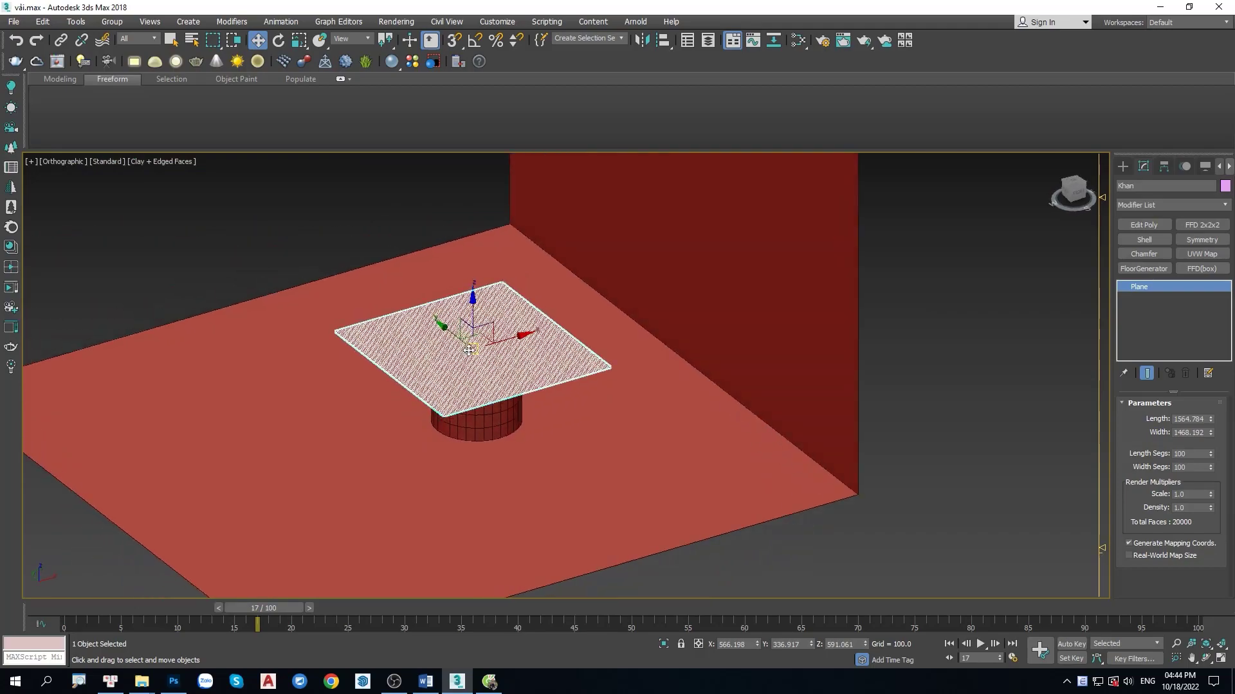
# - Return to the Perspective view and reselect the Khan plane
pyautogui.click(357, 190)
pyautogui.scroll(2, 447, 318)
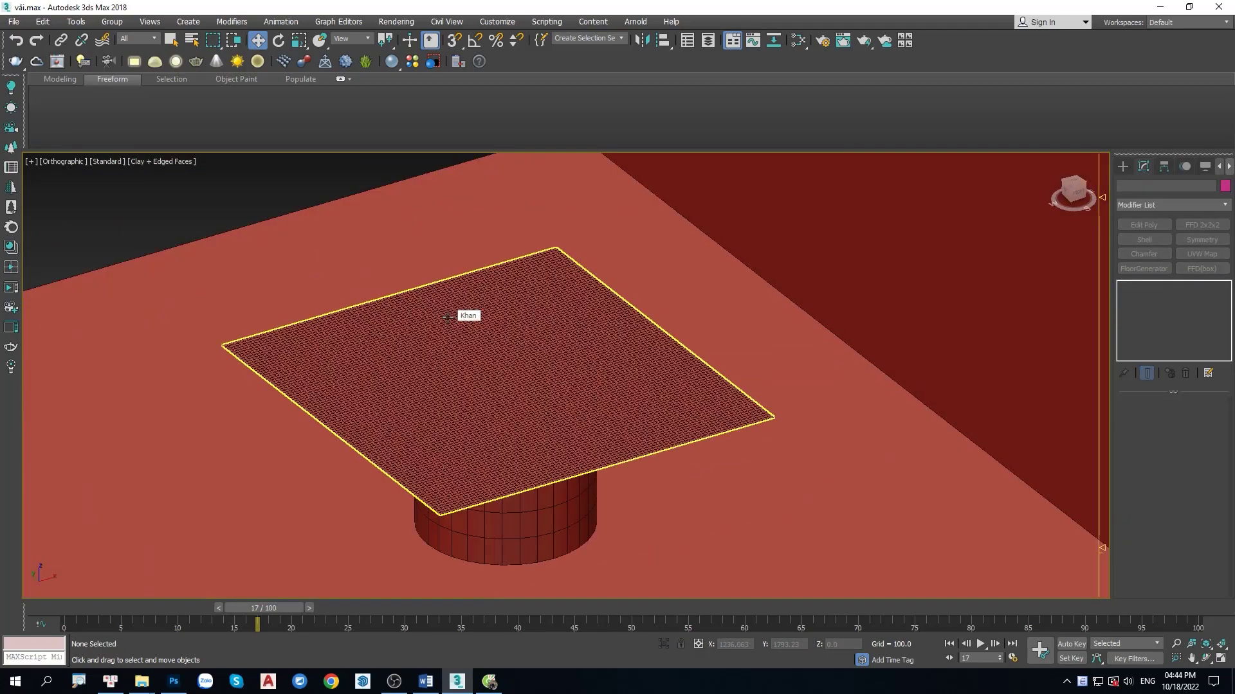
pyautogui.press('p')
pyautogui.scroll(5, 588, 409)
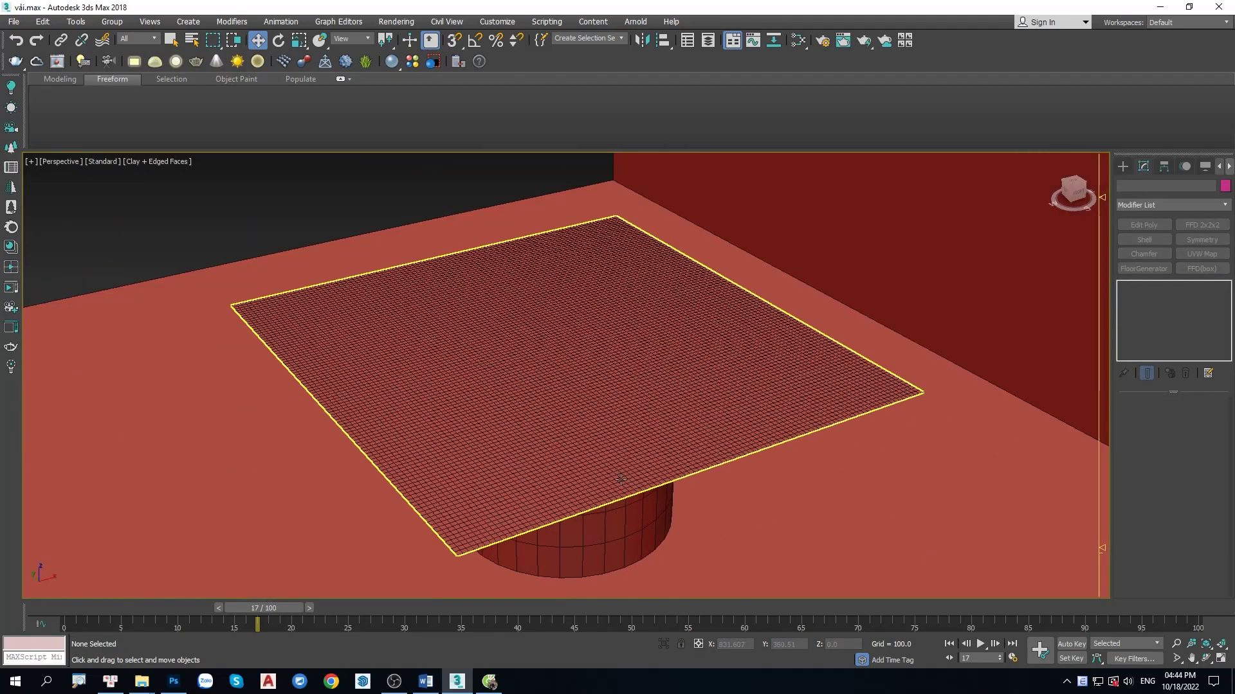
pyautogui.moveTo(585, 450)
pyautogui.mouseDown(button='middle')
pyautogui.moveTo(532, 463)
pyautogui.moveTo(408, 309)
pyautogui.mouseUp(button='middle')
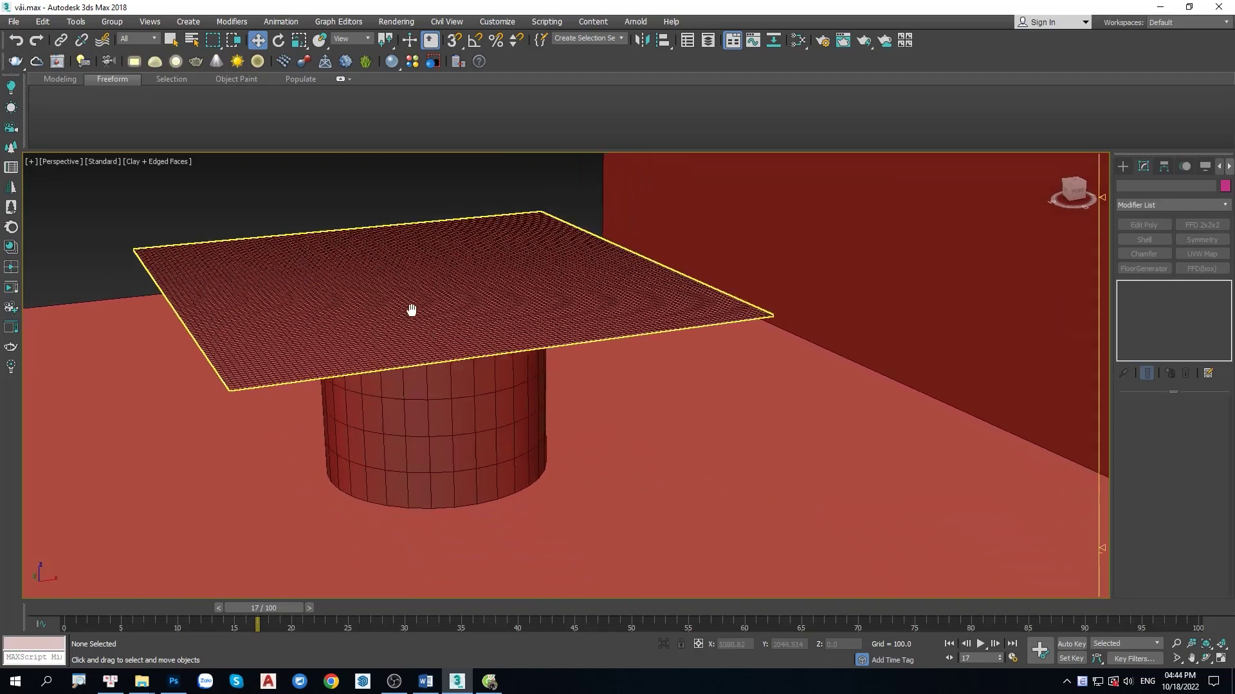
pyautogui.click(325, 284)
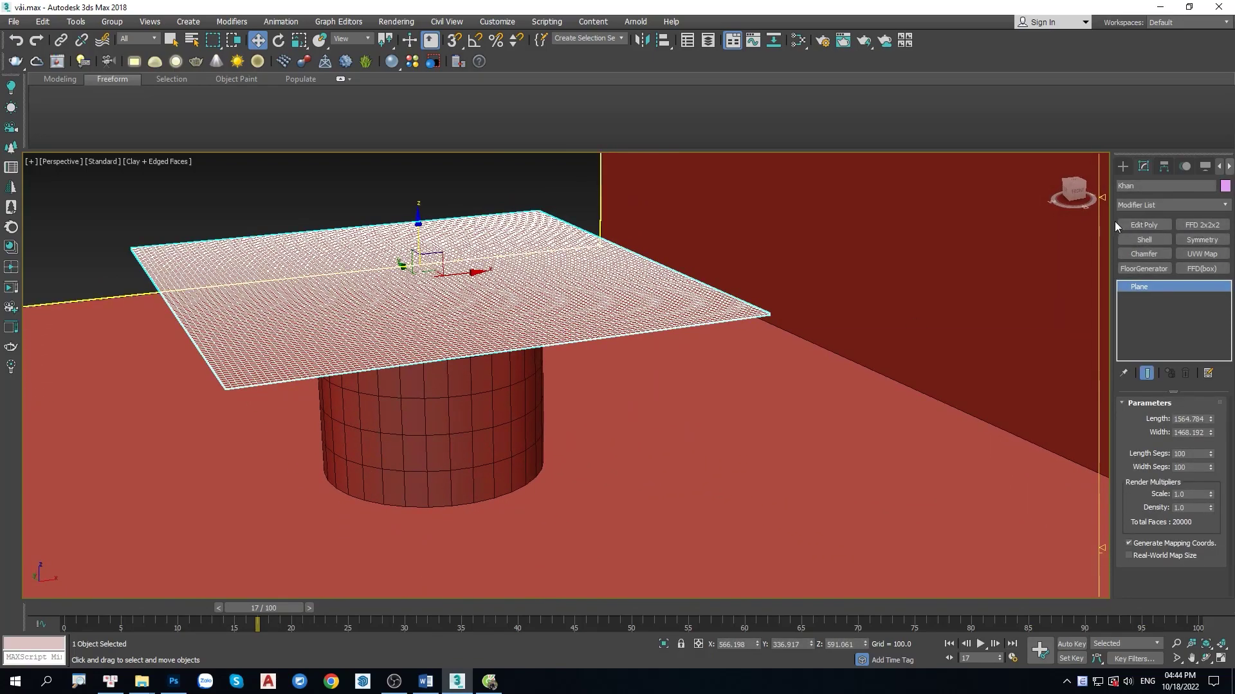
# - Add a Cloth modifier to the Khan plane
pyautogui.moveTo(1111, 218); pyautogui.dragTo(969, 223)
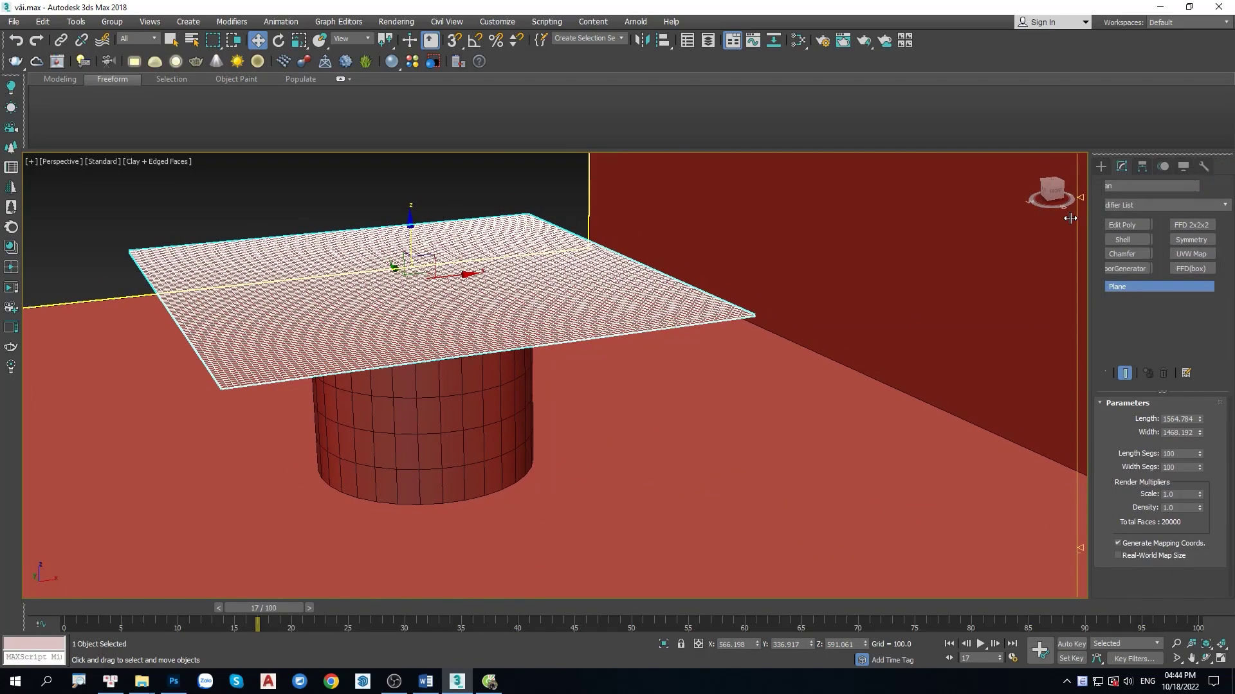
pyautogui.click(1029, 205)
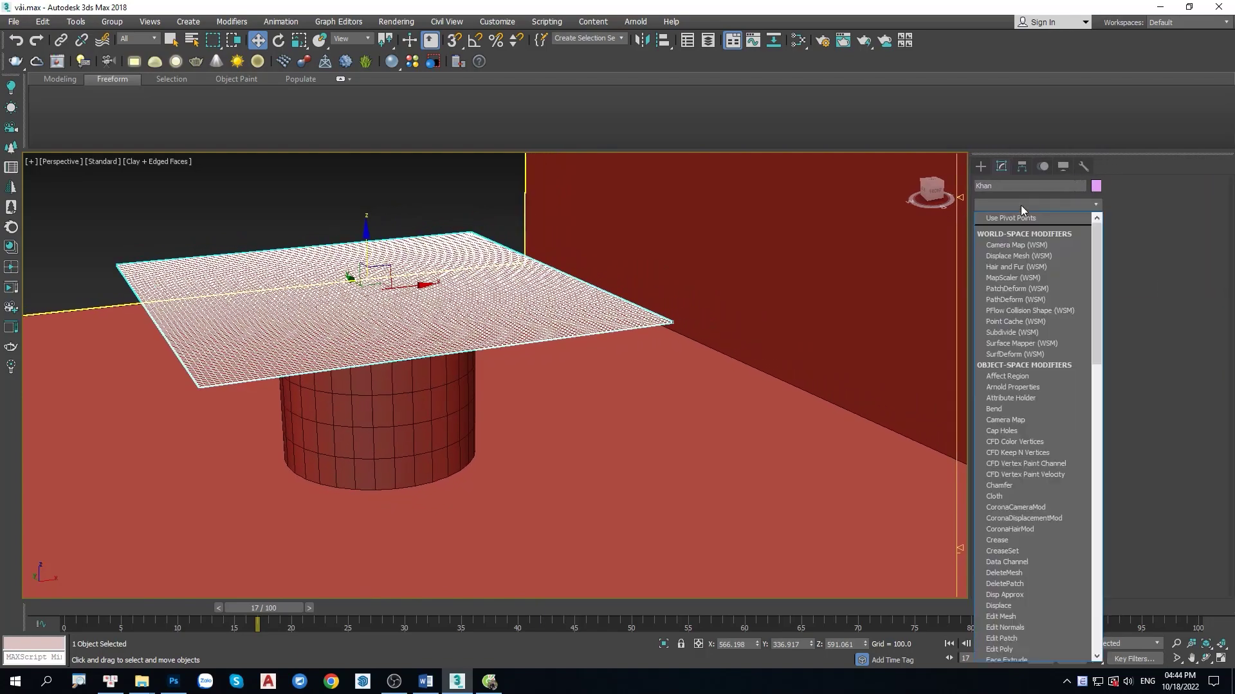
pyautogui.scroll(-3, 1013, 347)
pyautogui.scroll(-2, 1015, 349)
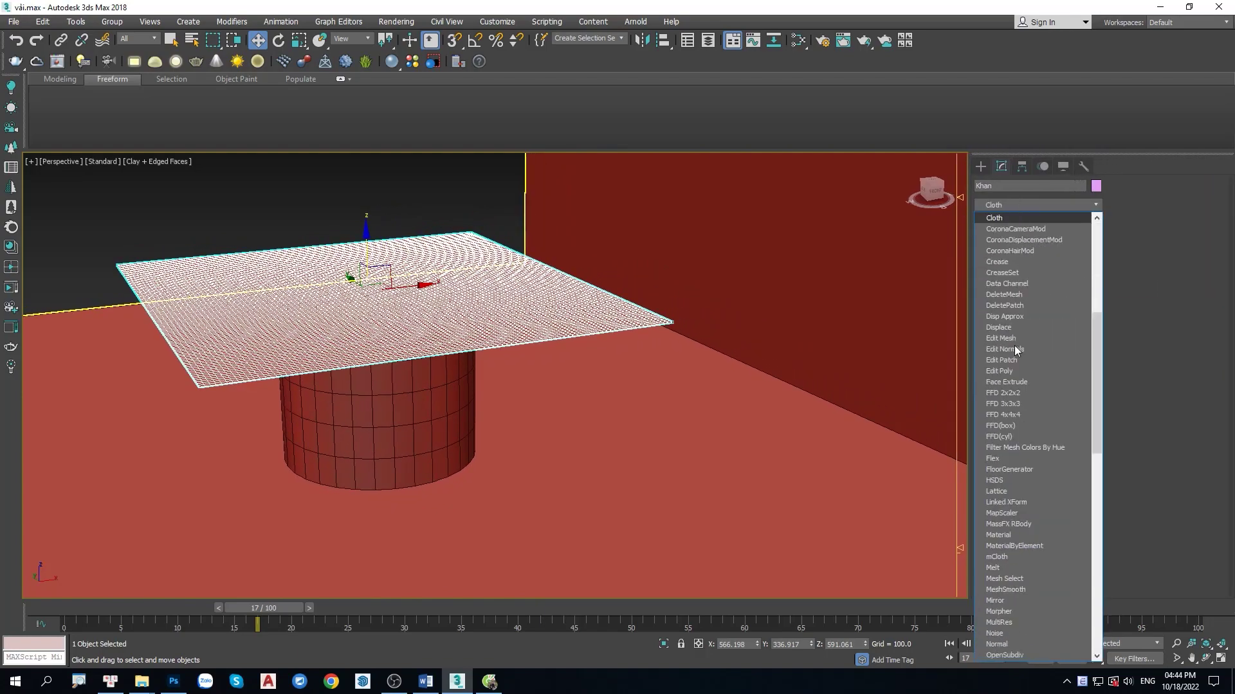
pyautogui.click(1000, 219)
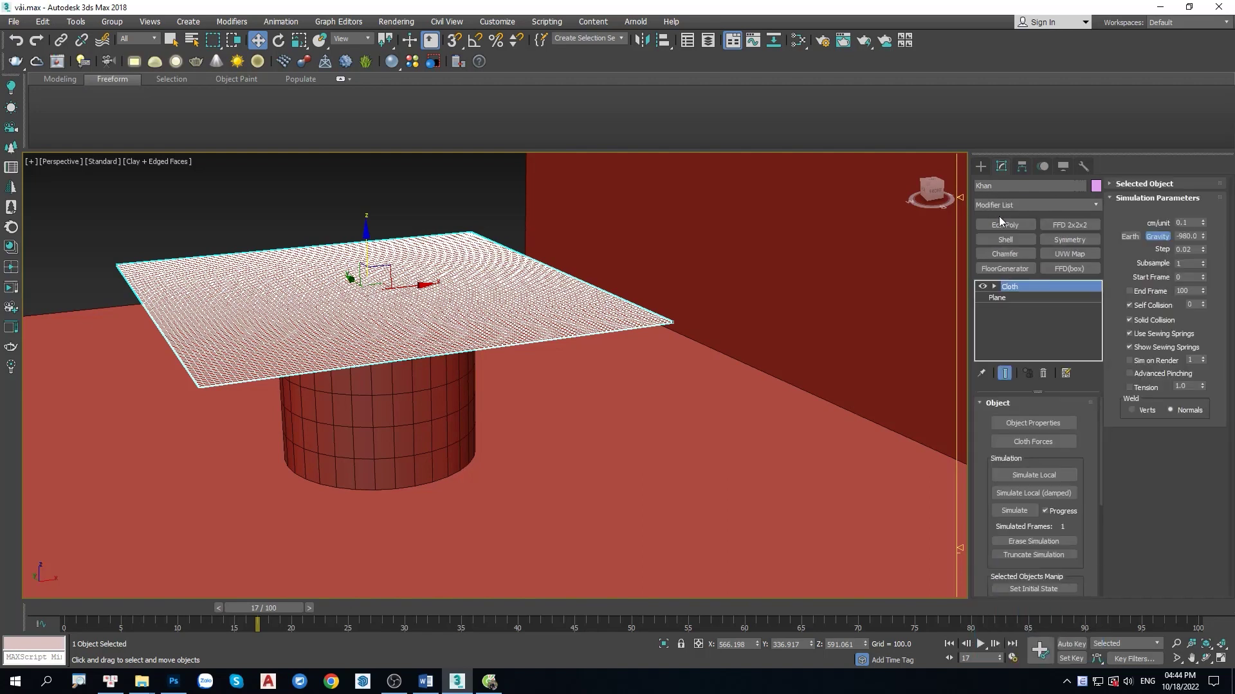
# - Add Ban and Dat to the cloth simulation via Object Properties
pyautogui.click(1012, 429)
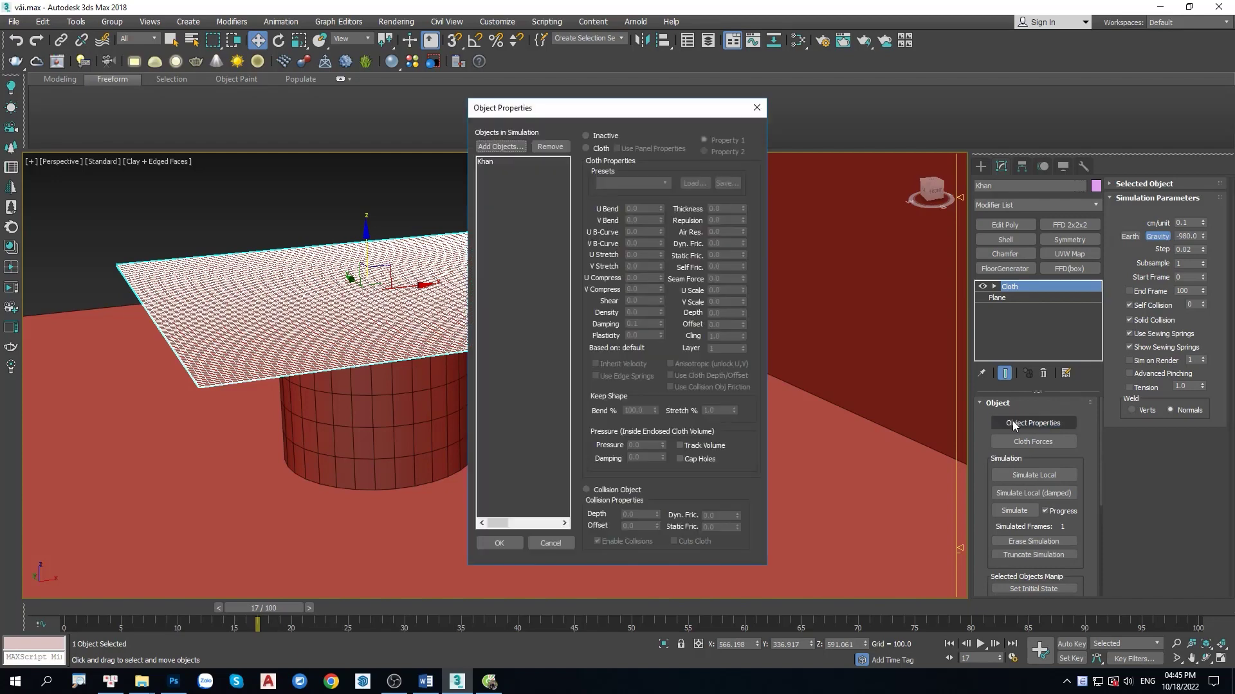
pyautogui.click(501, 166)
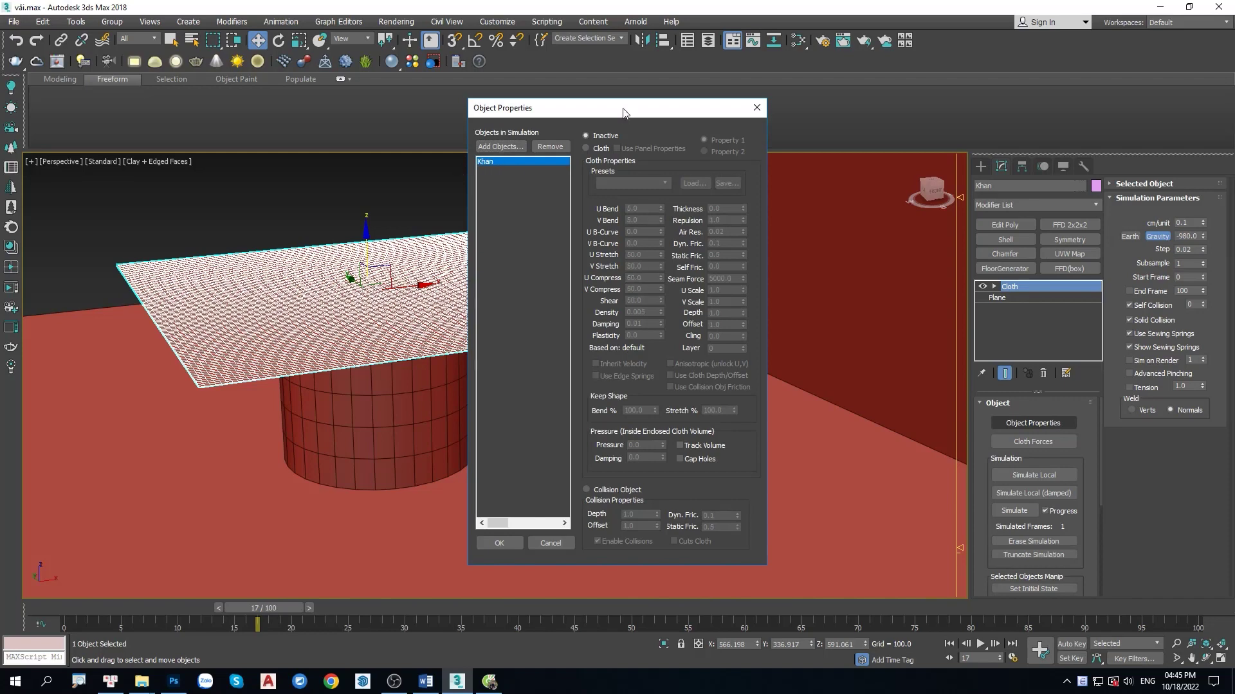
pyautogui.moveTo(622, 109); pyautogui.dragTo(805, 108)
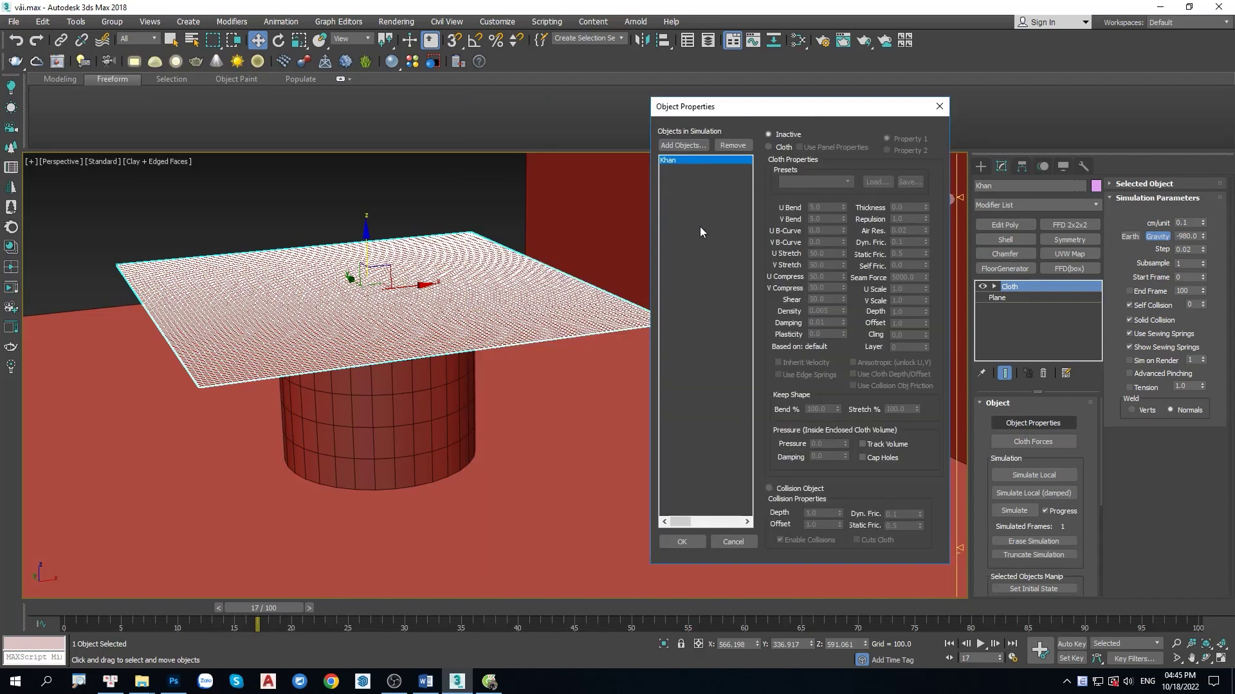
pyautogui.click(682, 145)
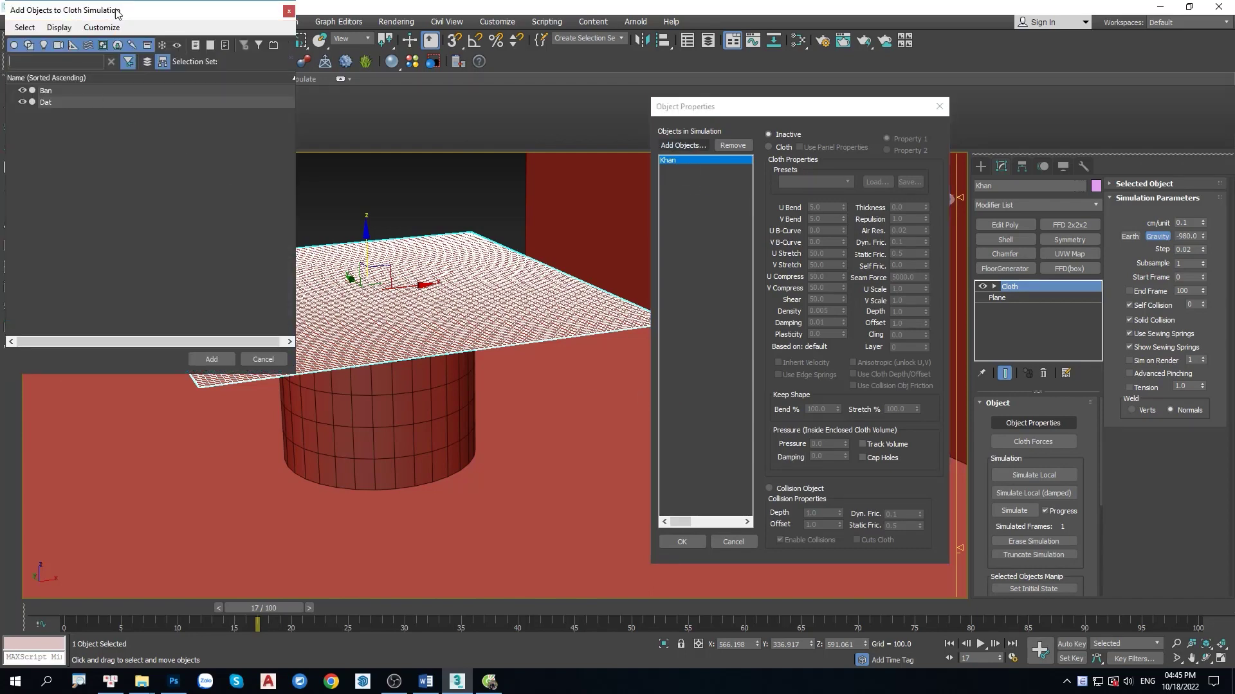
pyautogui.moveTo(213, 12); pyautogui.dragTo(297, 41)
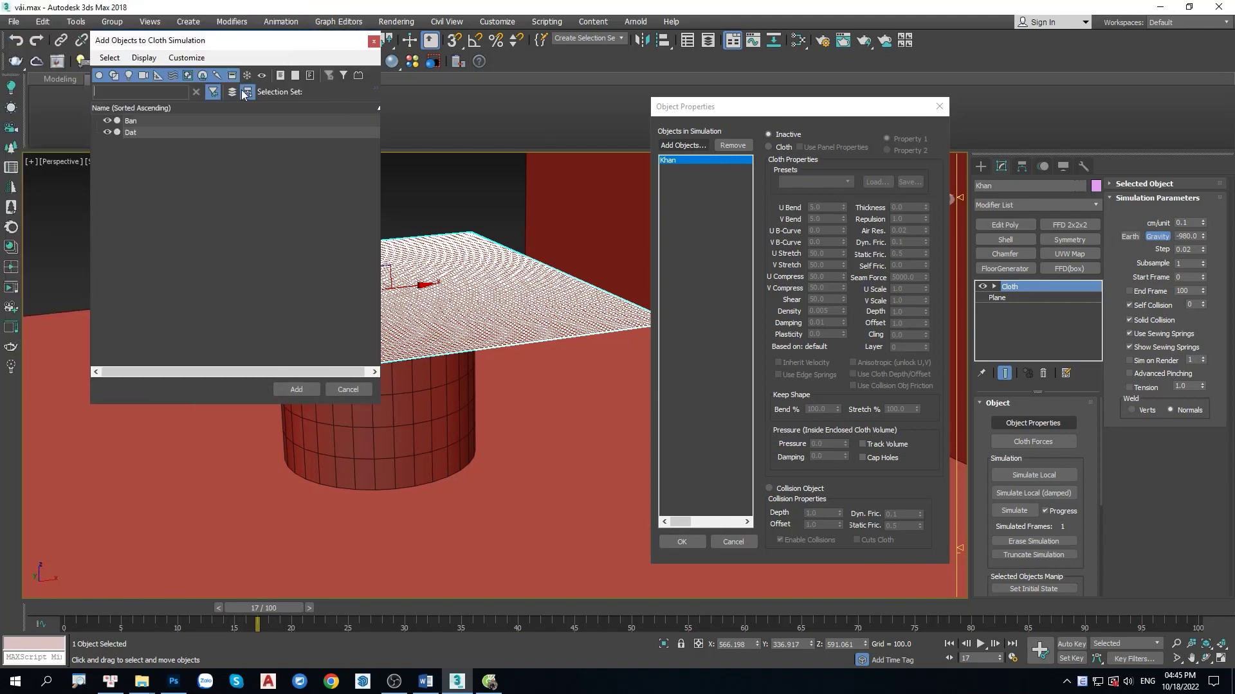
pyautogui.click(163, 124)
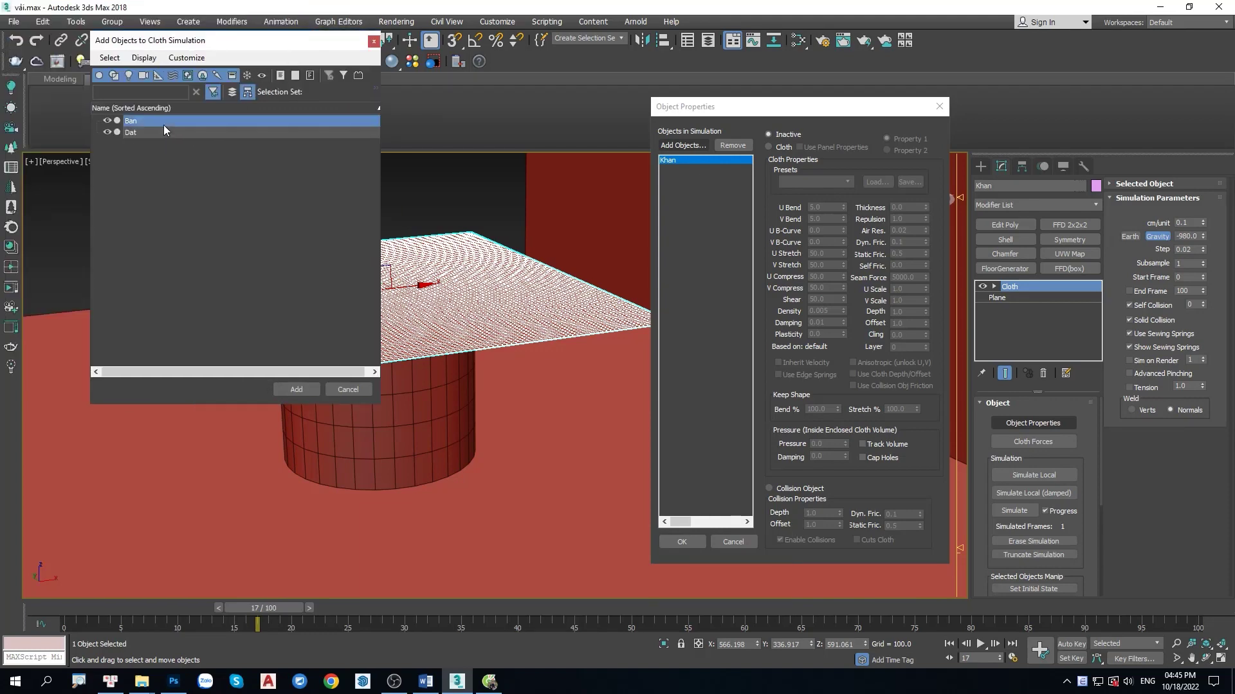
pyautogui.click(295, 388)
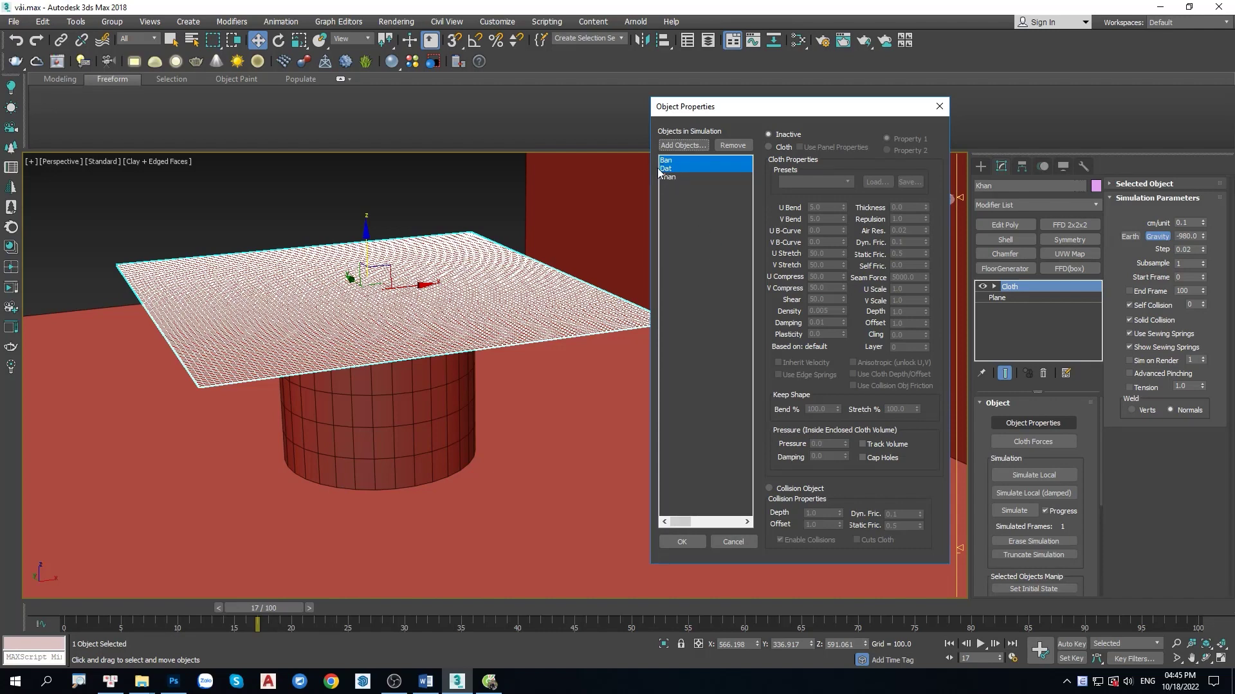
# - Set Ban and Dat as Collision Objects, then reselect Khan in the list
pyautogui.click(689, 168)
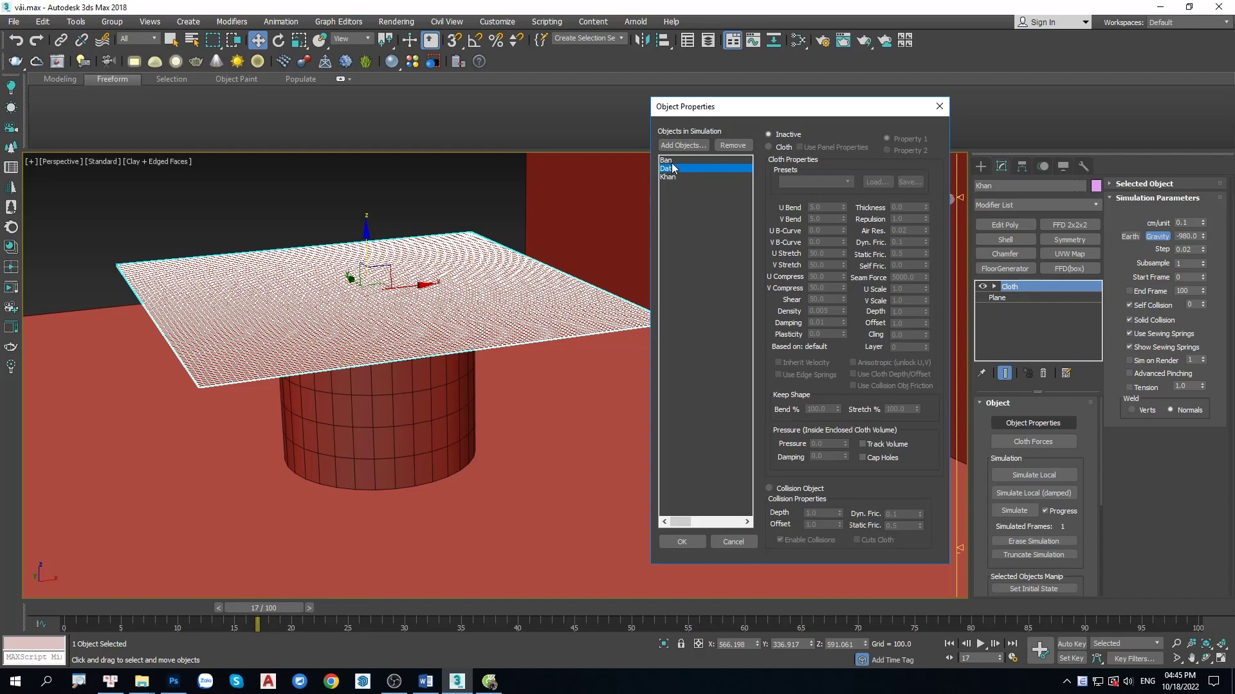
pyautogui.keyDown('ctrl'); pyautogui.click(672, 161); pyautogui.keyUp('ctrl')
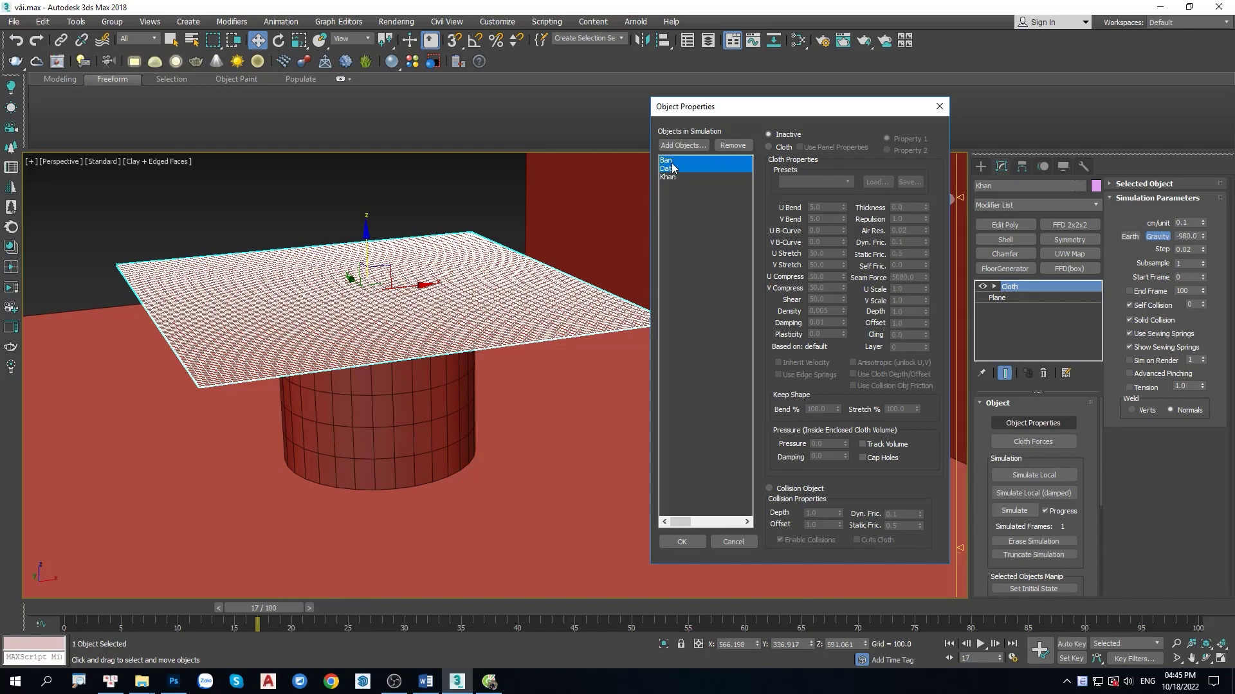
pyautogui.click(781, 492)
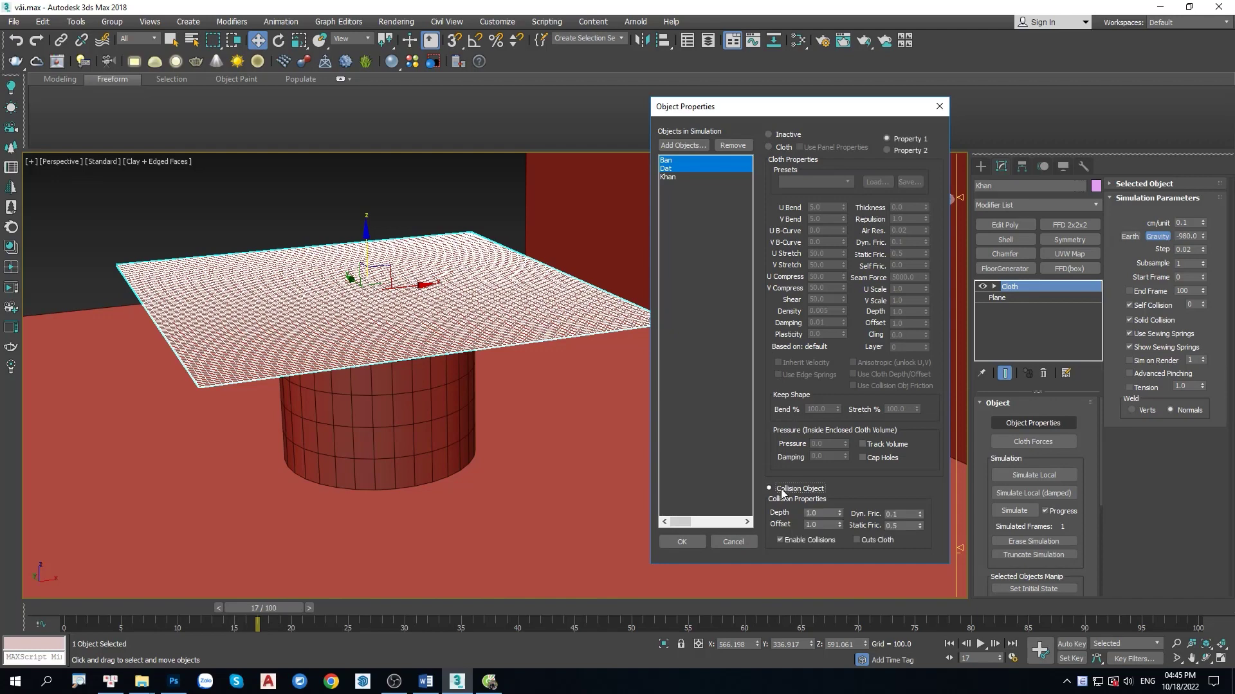
pyautogui.click(675, 177)
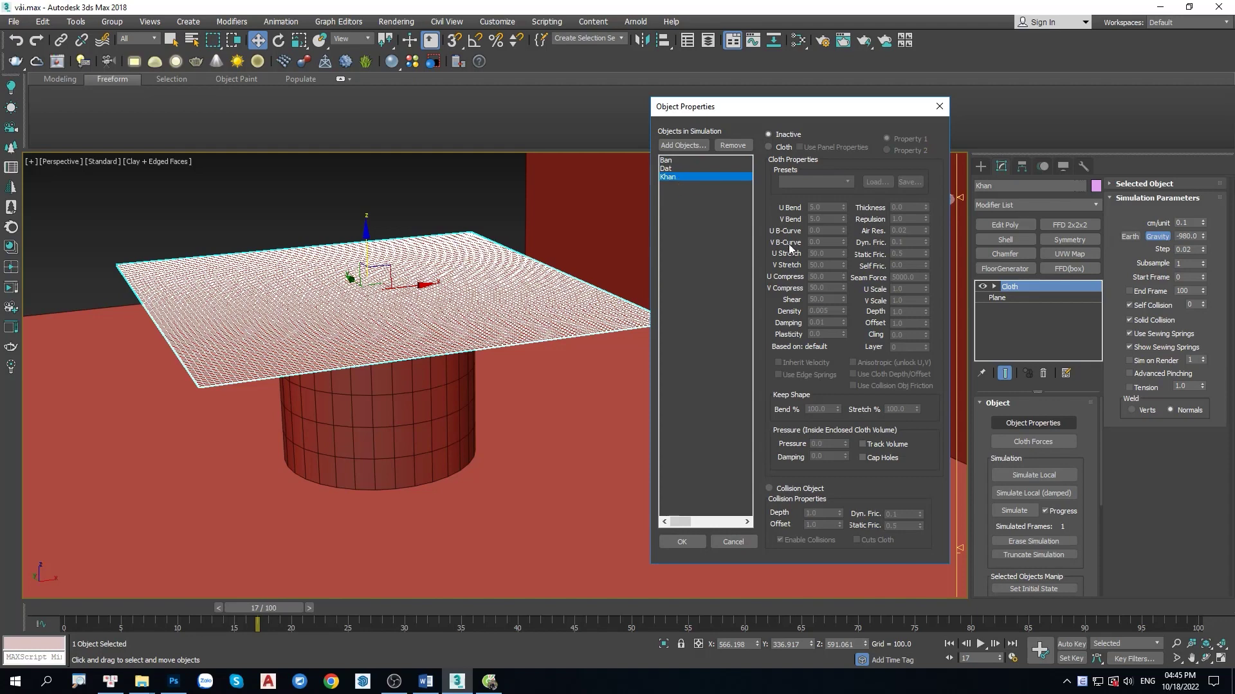
# - Make Khan a Cloth object with the Silk preset, after briefly trying Cotton, and confirm
pyautogui.click(769, 147)
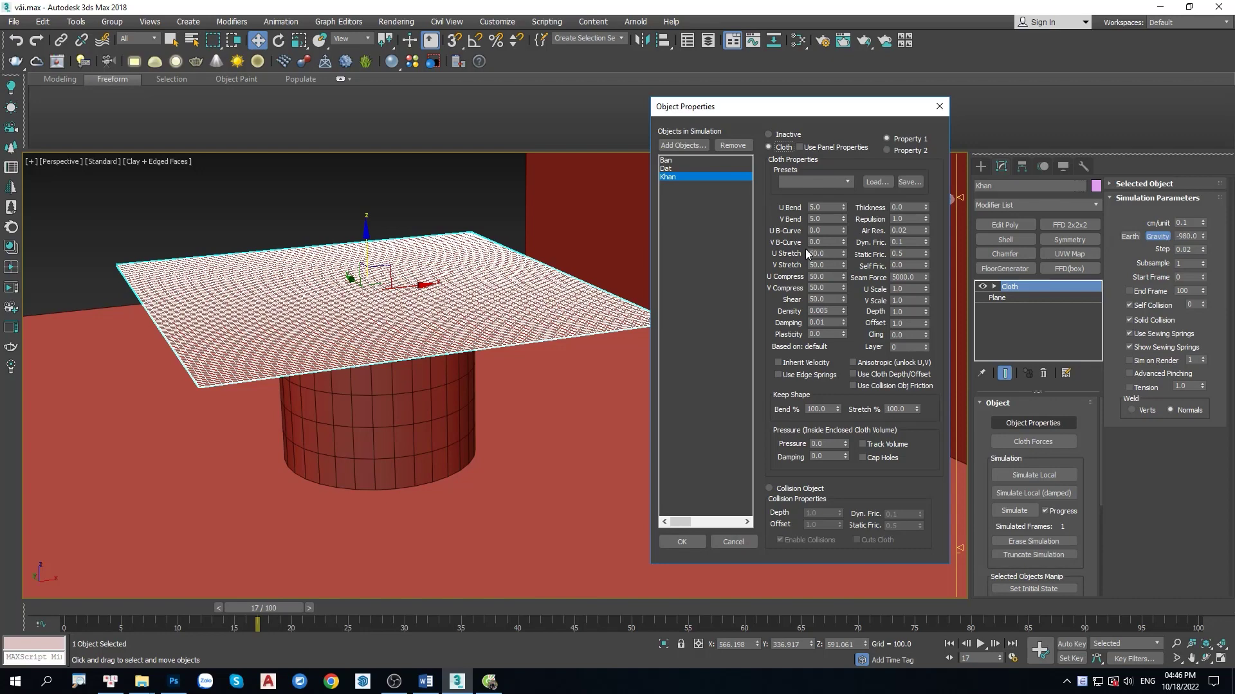
pyautogui.click(845, 184)
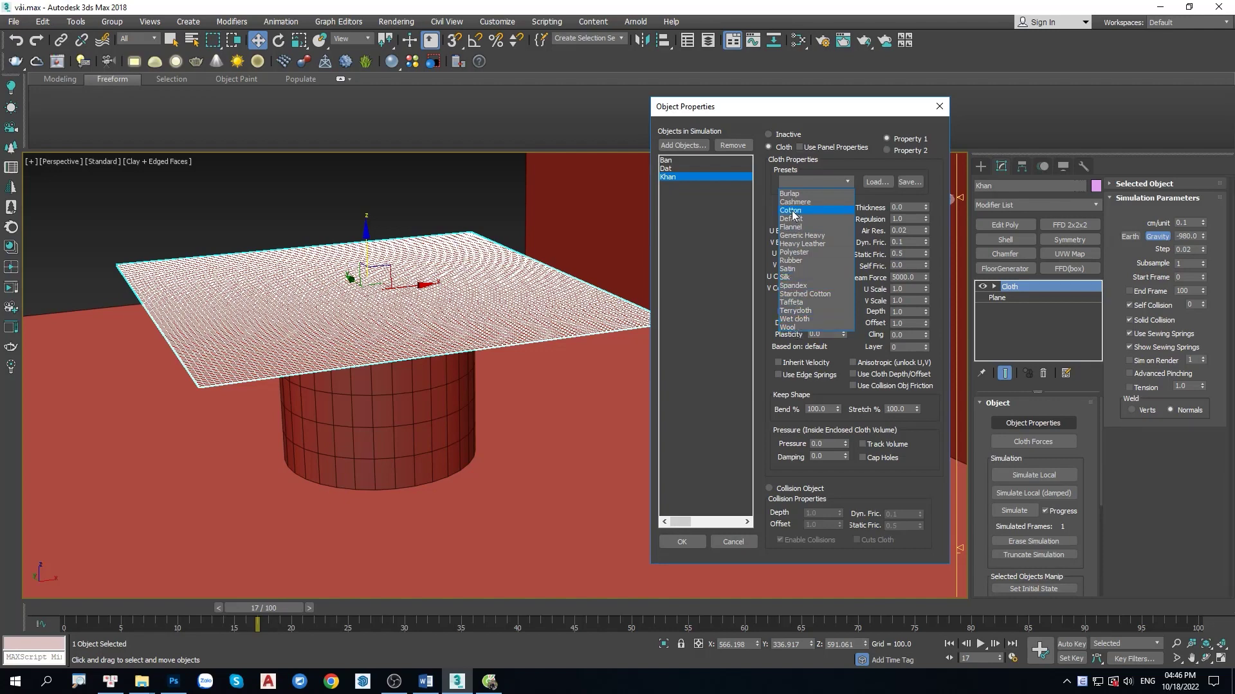
pyautogui.click(791, 278)
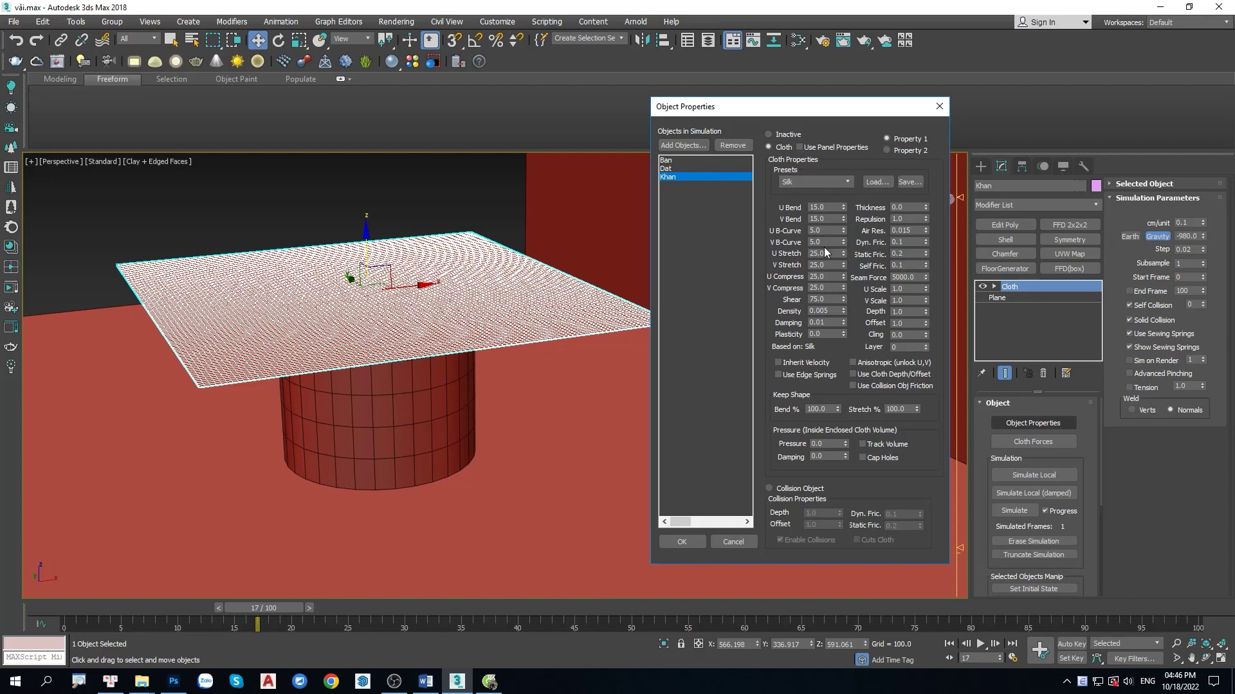
pyautogui.click(847, 182)
pyautogui.click(823, 210)
pyautogui.click(846, 184)
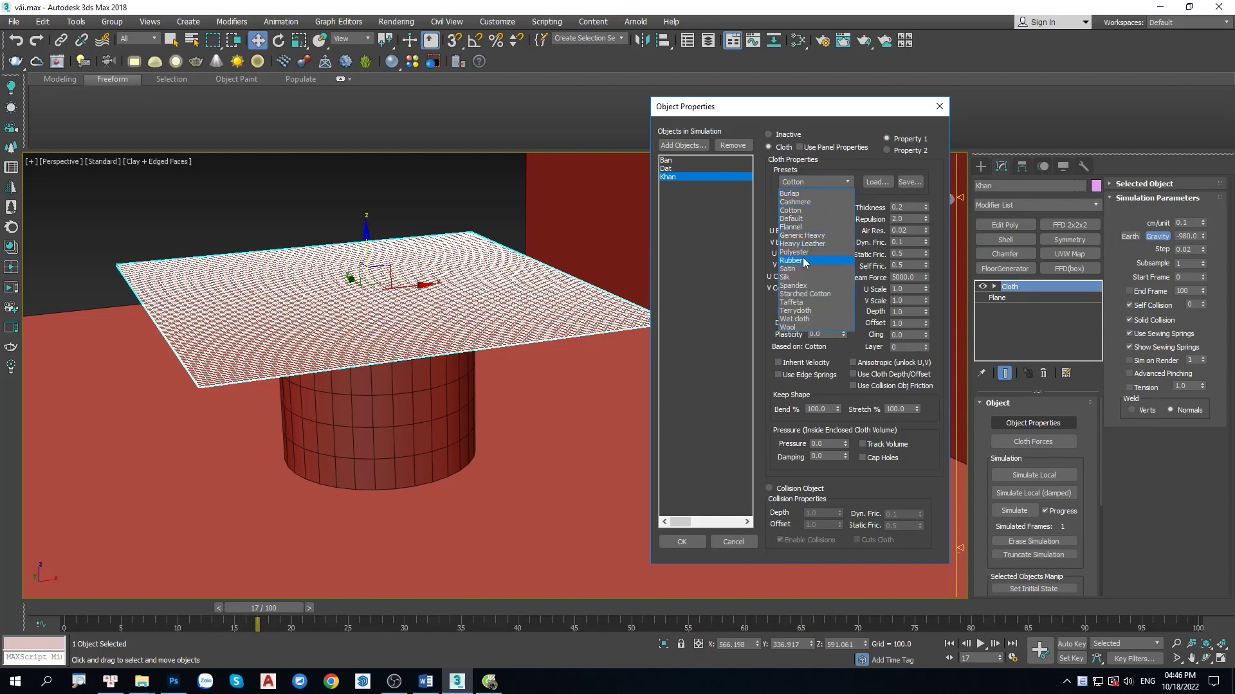
pyautogui.click(796, 278)
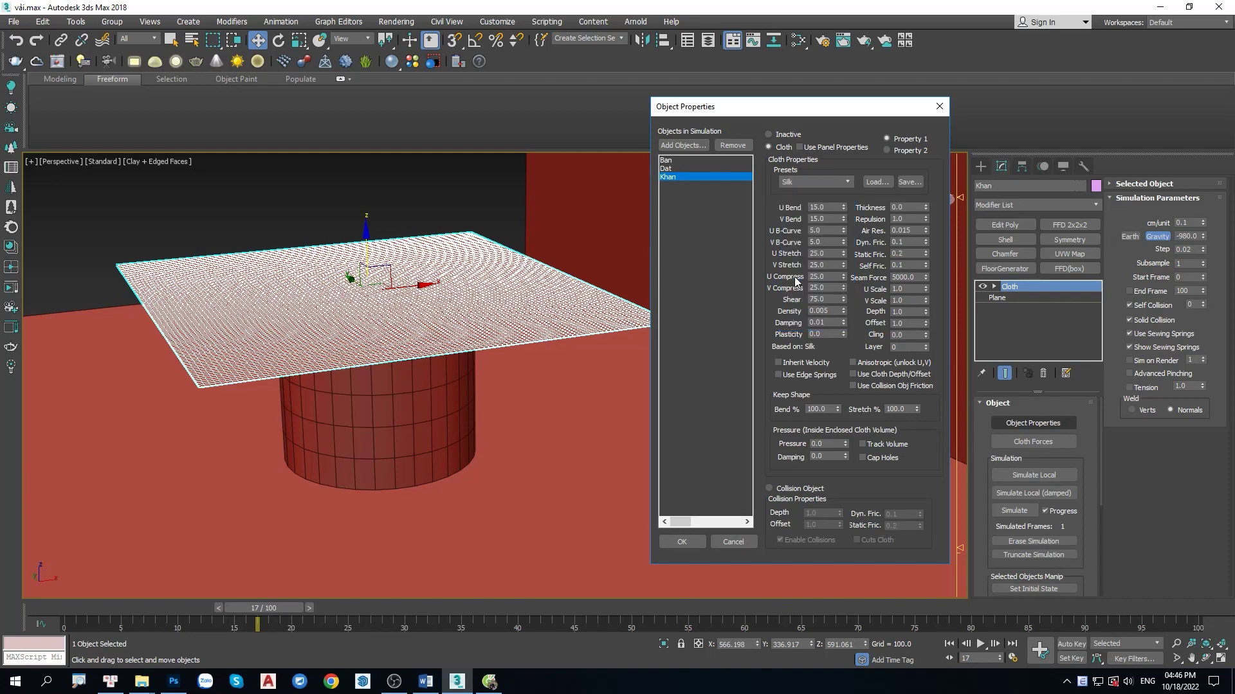
pyautogui.click(687, 542)
pyautogui.click(683, 543)
pyautogui.click(682, 544)
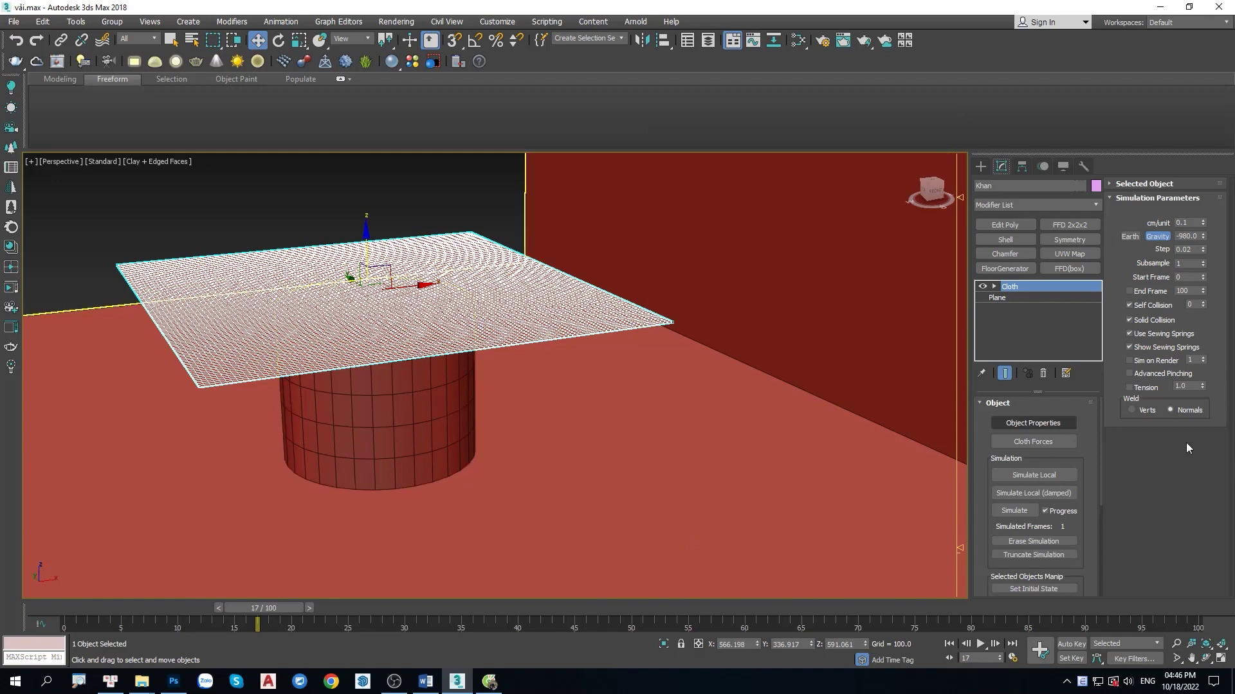
pyautogui.moveTo(510, 364)
pyautogui.keyDown('alt'); pyautogui.mouseDown(button='middle')
pyautogui.moveTo(467, 353)
pyautogui.moveTo(507, 355)
pyautogui.mouseUp(button='middle'); pyautogui.keyUp('alt')
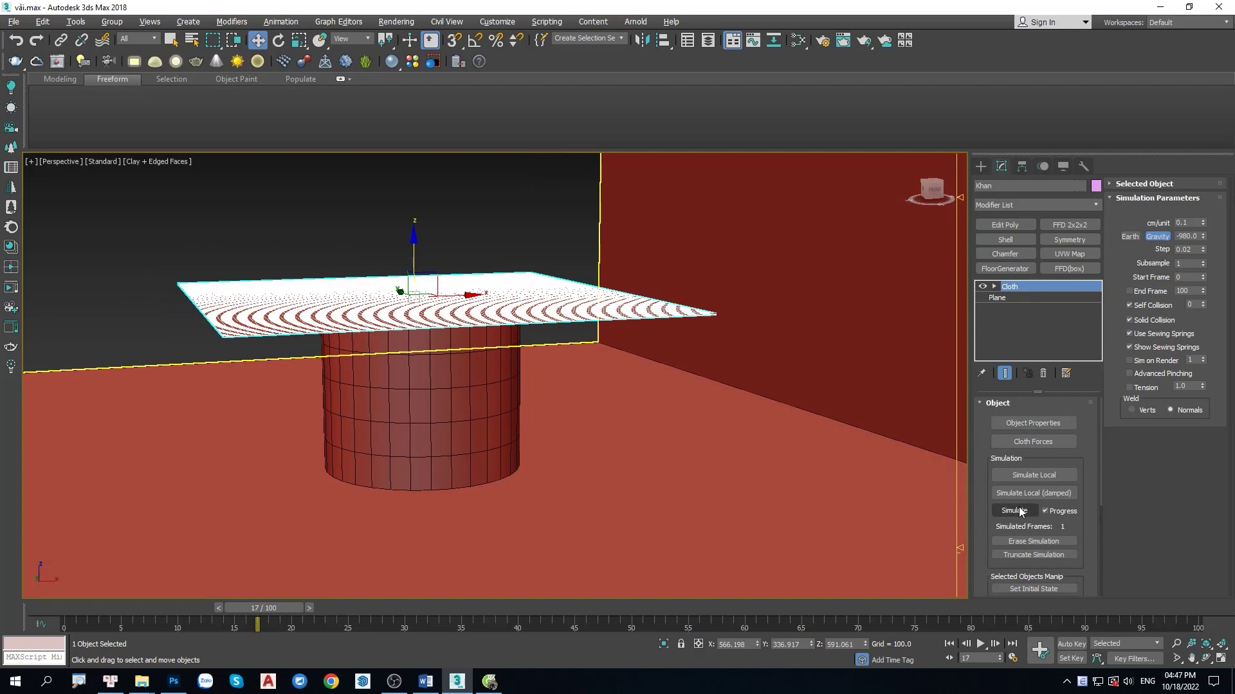
# - Run Khan's cloth simulation and cancel it at about 18 frames once draped
pyautogui.scroll(3, 524, 348)
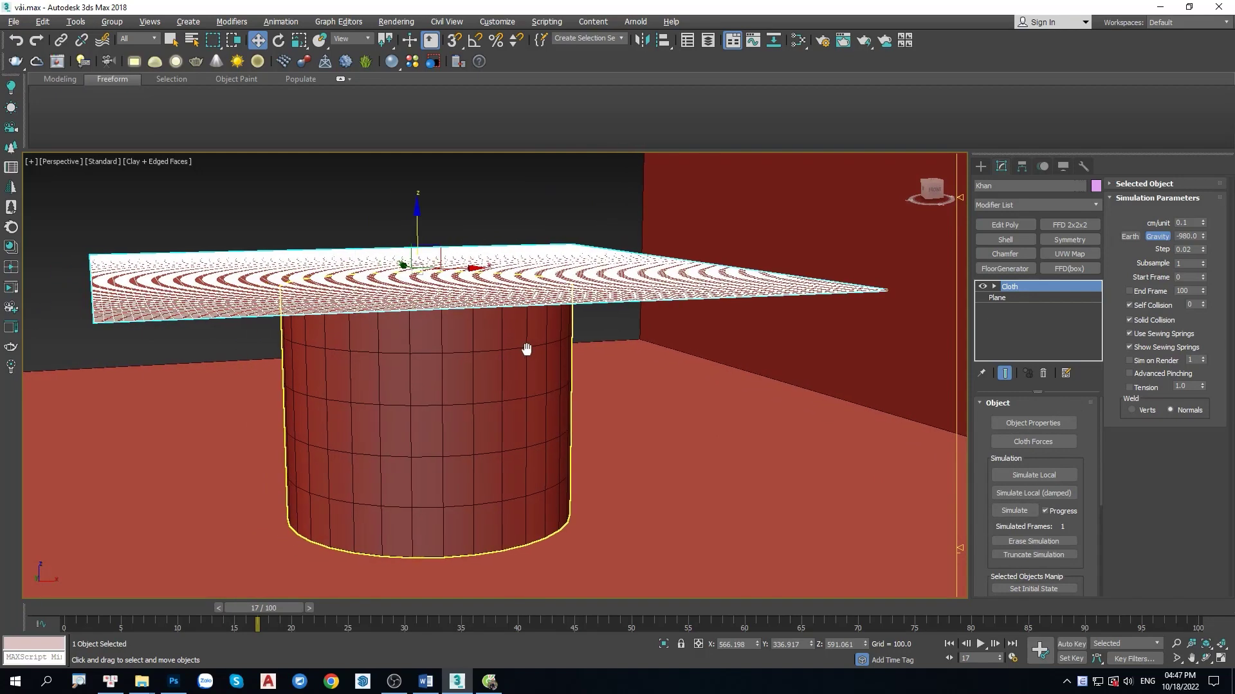
pyautogui.scroll(2, 540, 347)
pyautogui.scroll(2, 540, 347)
pyautogui.click(1008, 512)
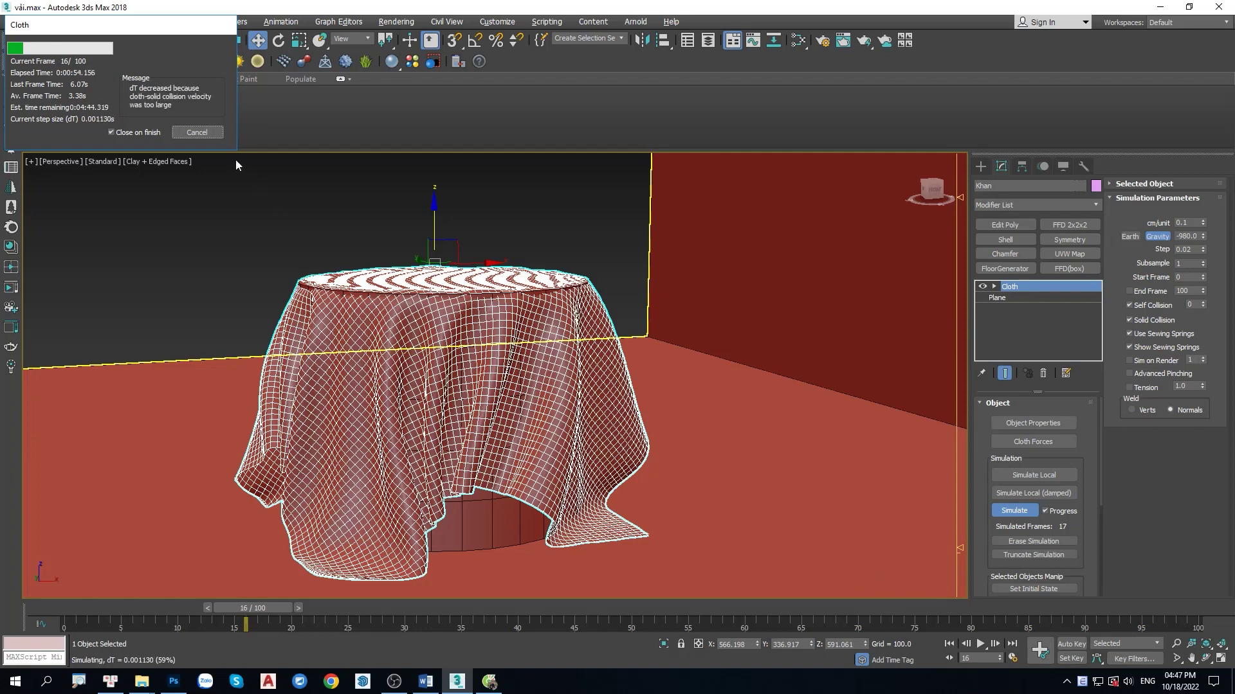
pyautogui.click(198, 136)
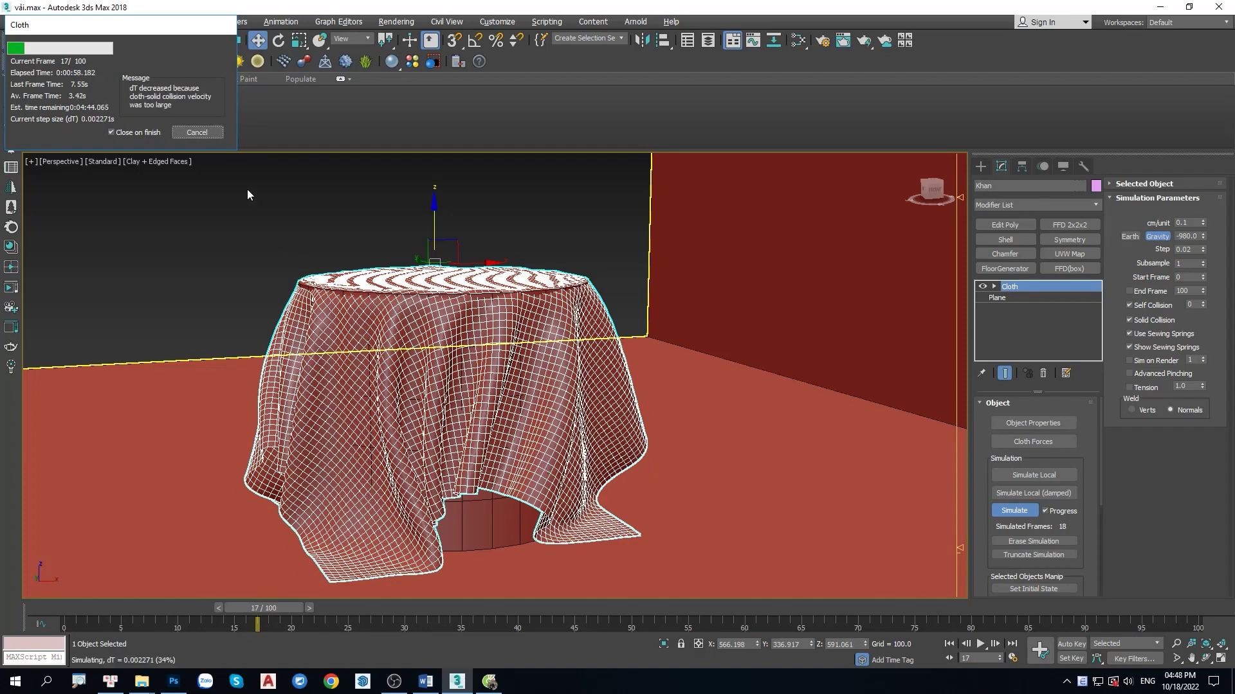
pyautogui.click(202, 132)
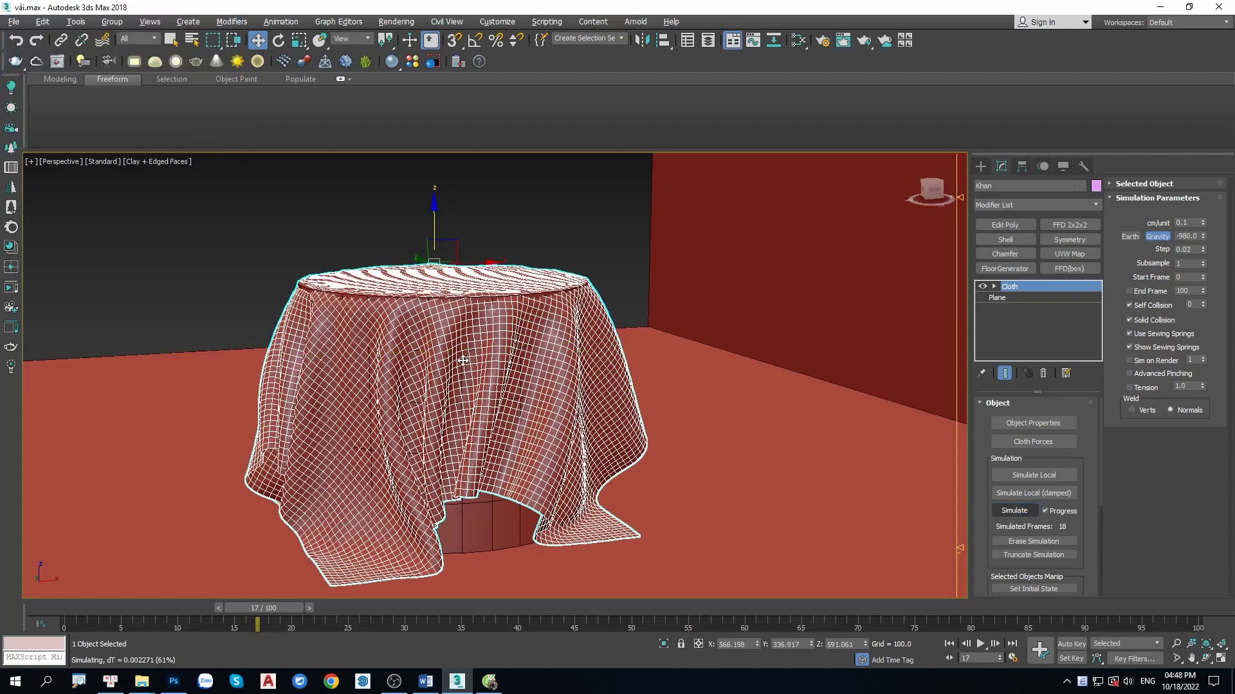
pyautogui.scroll(-2, 463, 361)
pyautogui.scroll(-2, 450, 341)
pyautogui.scroll(-4, 437, 315)
pyautogui.click(417, 283)
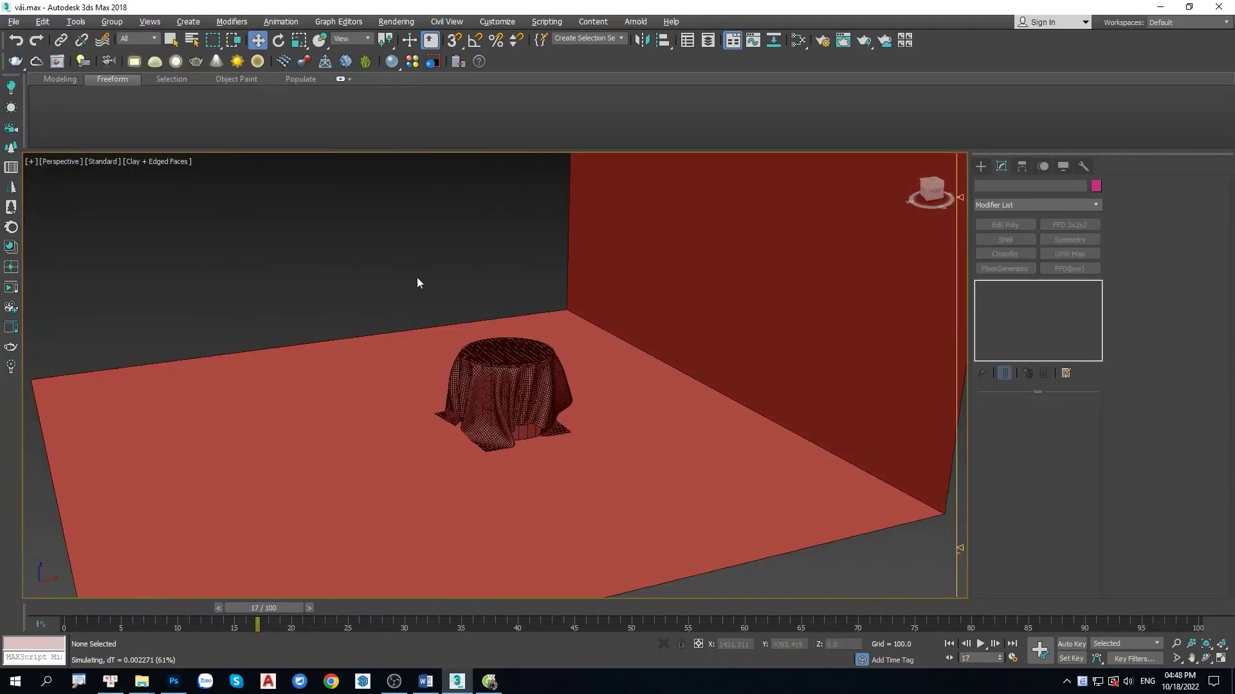
pyautogui.scroll(3, 518, 358)
pyautogui.scroll(4, 477, 358)
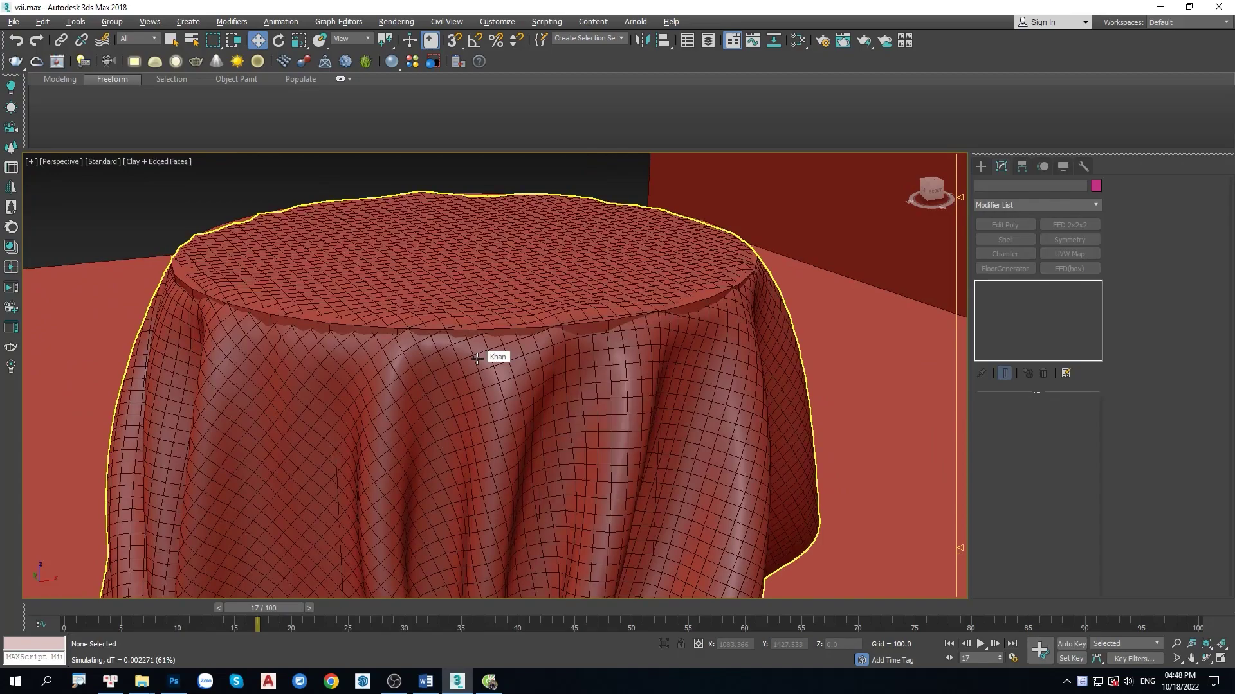
pyautogui.scroll(-3, 478, 358)
pyautogui.scroll(-2, 488, 354)
pyautogui.moveTo(477, 359)
pyautogui.keyDown('alt'); pyautogui.mouseDown(button='middle')
pyautogui.moveTo(429, 271)
pyautogui.moveTo(461, 289)
pyautogui.mouseUp(button='middle'); pyautogui.keyUp('alt')
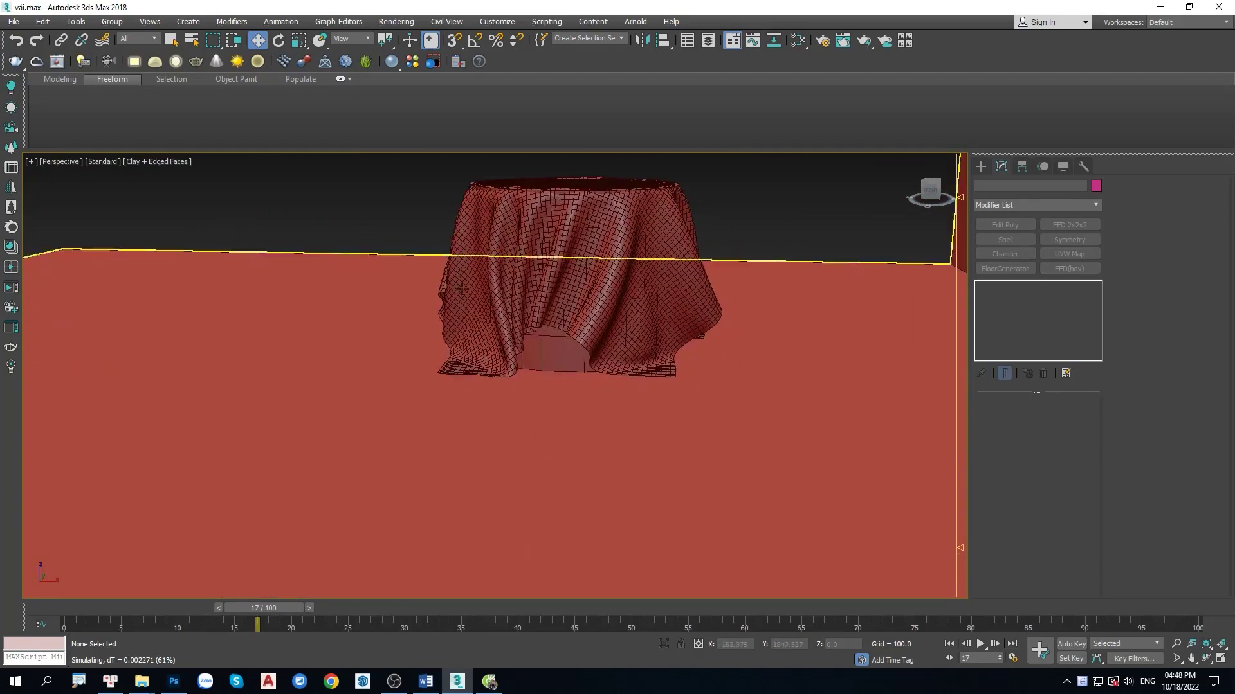
pyautogui.click(461, 288)
pyautogui.scroll(3, 527, 354)
pyautogui.scroll(2, 534, 369)
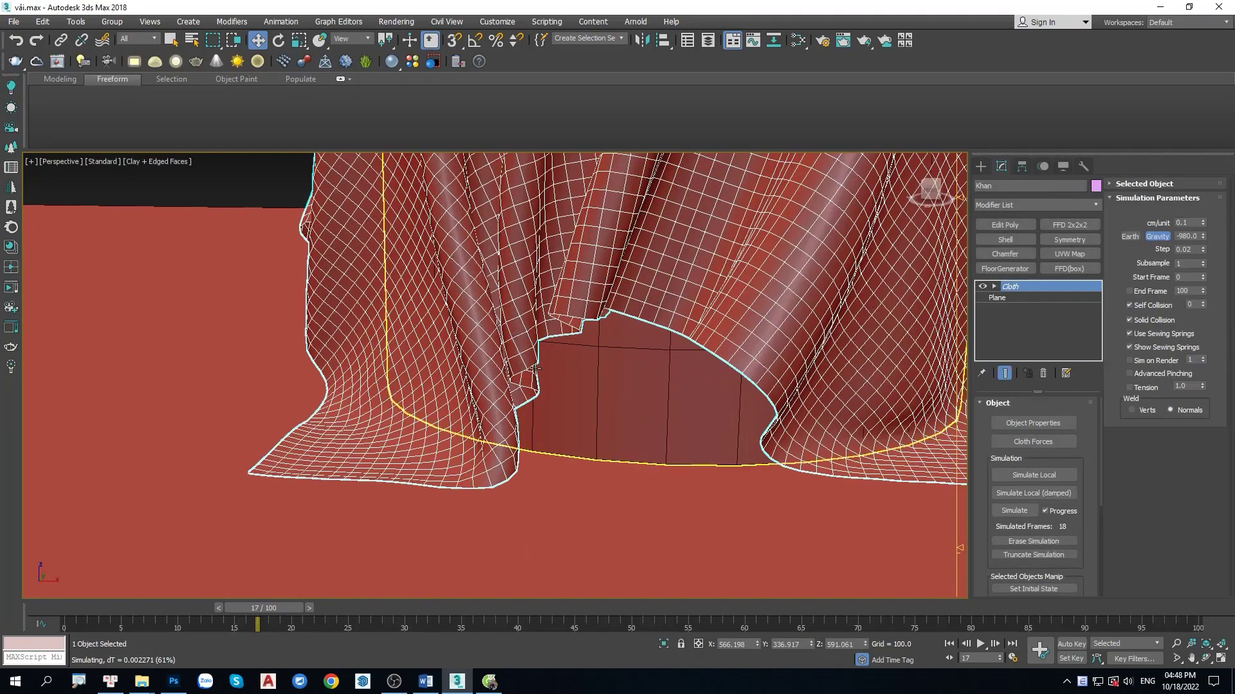
pyautogui.moveTo(534, 368)
pyautogui.keyDown('alt'); pyautogui.mouseDown(button='middle')
pyautogui.moveTo(611, 376)
pyautogui.moveTo(523, 344)
pyautogui.moveTo(576, 342)
pyautogui.moveTo(418, 372)
pyautogui.moveTo(533, 361)
pyautogui.moveTo(382, 377)
pyautogui.mouseUp(button='middle'); pyautogui.keyUp('alt')
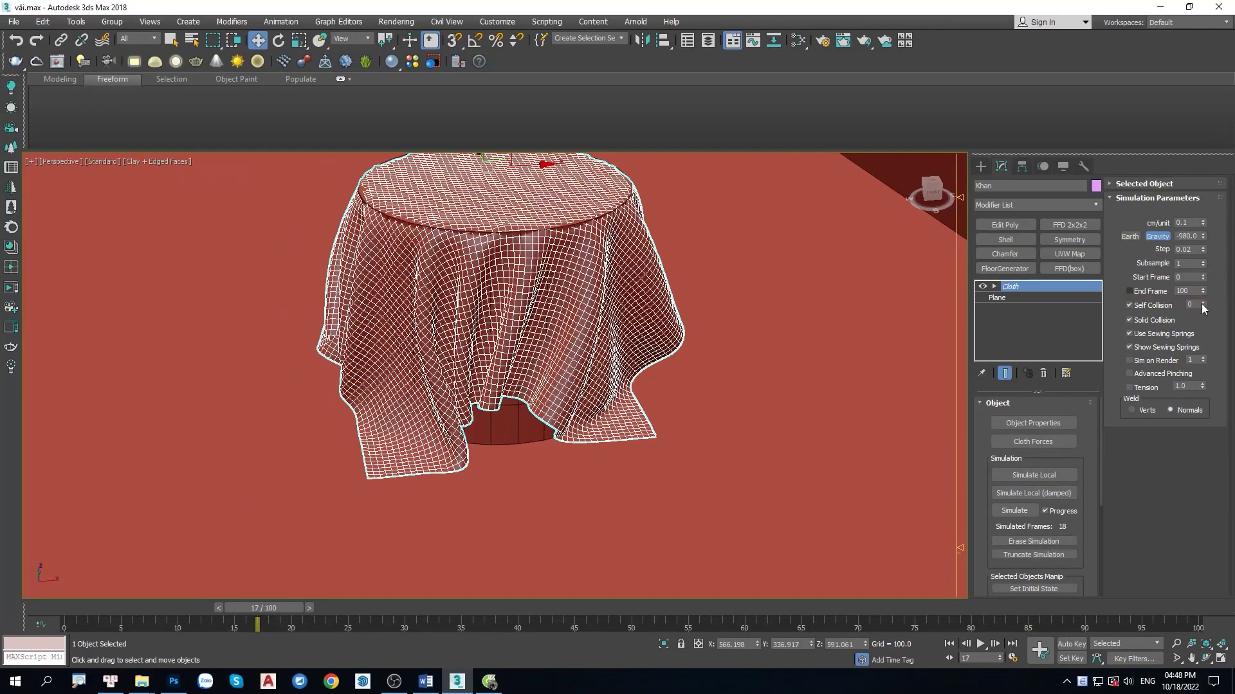
# - Raise the Cloth Self Collision value from 0 to 1, then view the whole covered table
pyautogui.moveTo(1203, 306); pyautogui.dragTo(1205, 277)
pyautogui.scroll(5, 483, 365)
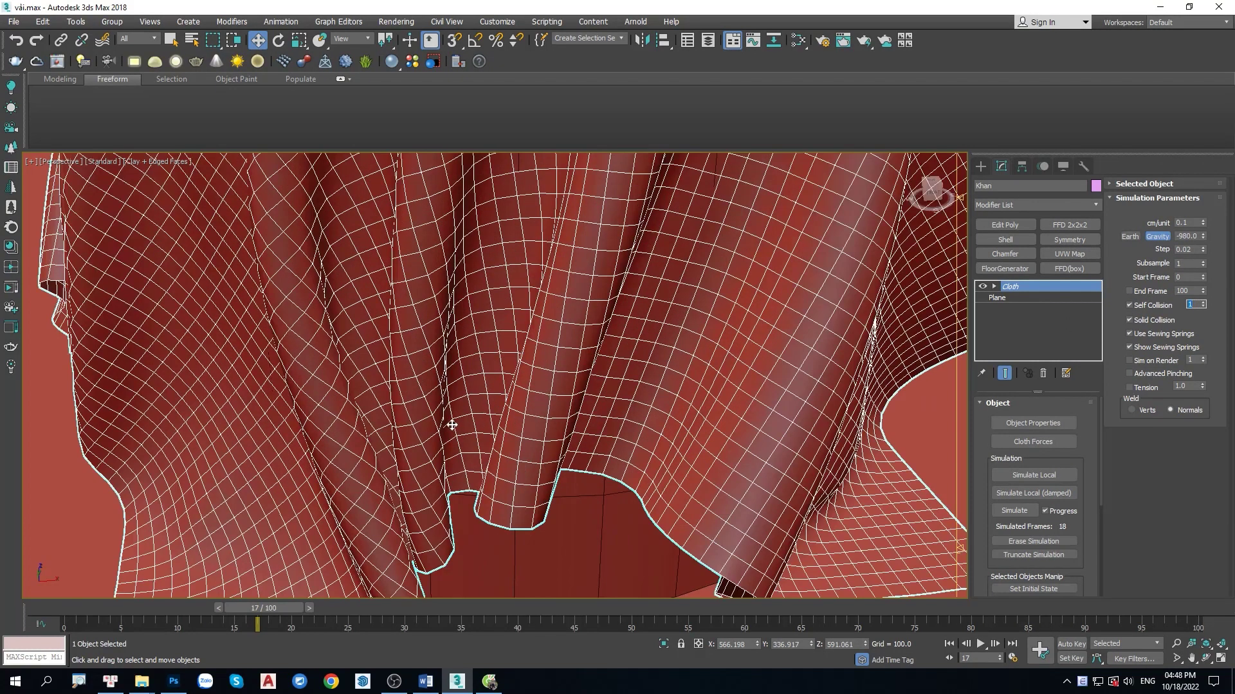
pyautogui.scroll(-6, 375, 403)
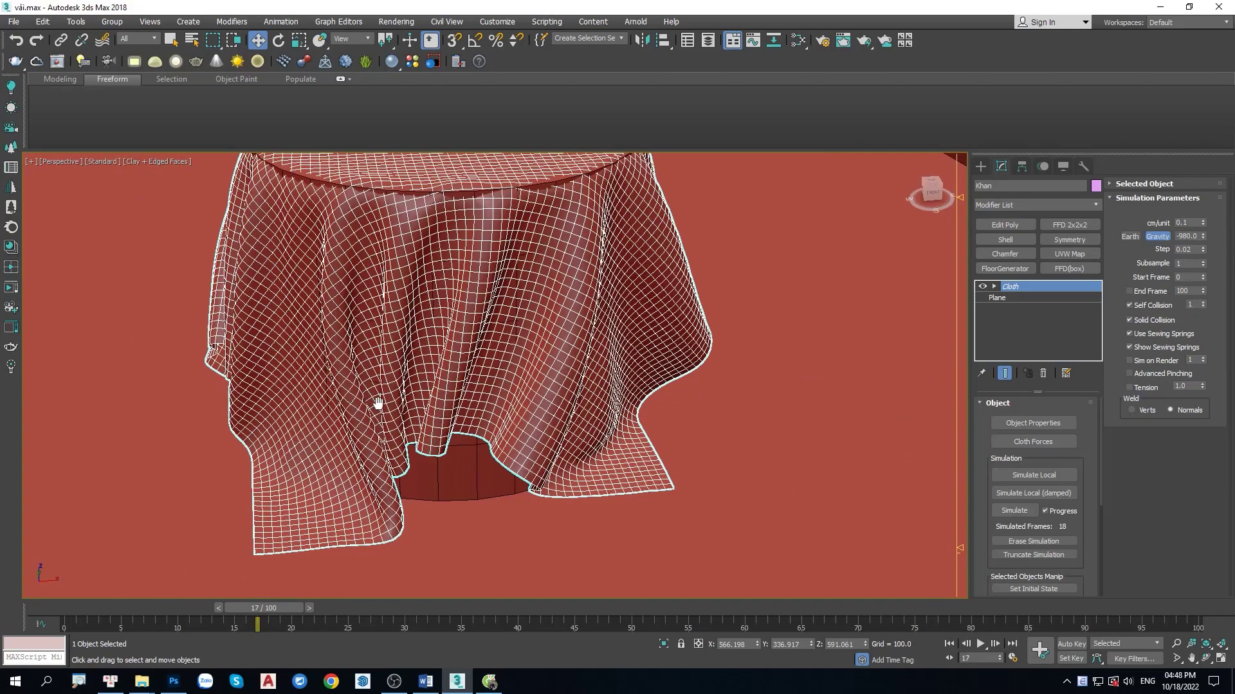
pyautogui.scroll(1, 393, 402)
pyautogui.scroll(-5, 393, 401)
pyautogui.moveTo(393, 402)
pyautogui.keyDown('alt'); pyautogui.mouseDown(button='middle')
pyautogui.moveTo(458, 394)
pyautogui.moveTo(443, 380)
pyautogui.moveTo(341, 370)
pyautogui.moveTo(298, 394)
pyautogui.moveTo(347, 418)
pyautogui.moveTo(293, 429)
pyautogui.moveTo(341, 427)
pyautogui.mouseUp(button='middle'); pyautogui.keyUp('alt')
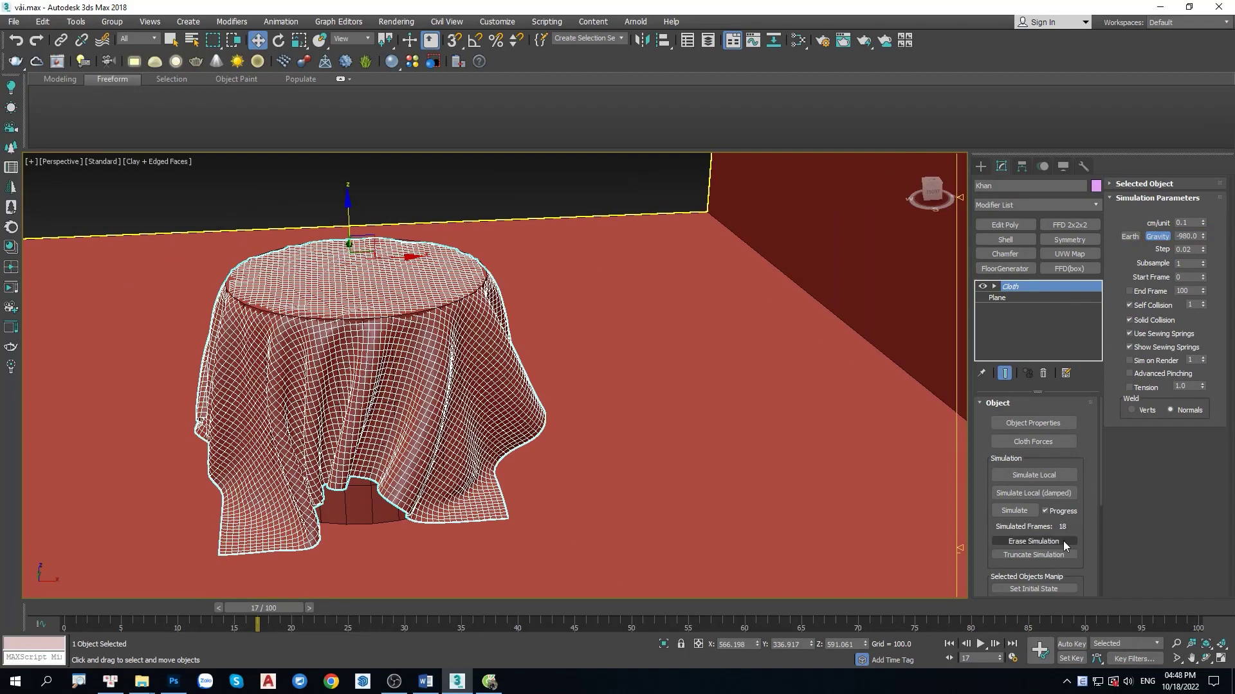
# - Reset the cloth, set Gravity to -980, and rerun the simulation
pyautogui.scroll(-3, 1074, 524)
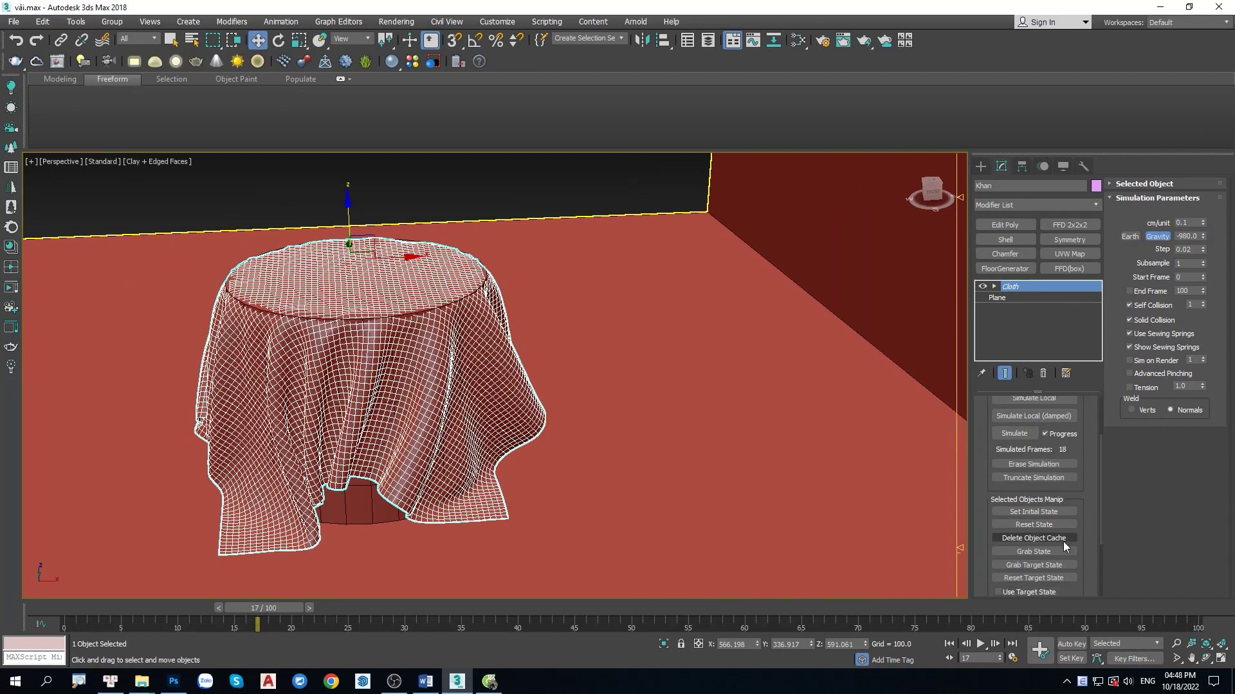
pyautogui.click(1033, 525)
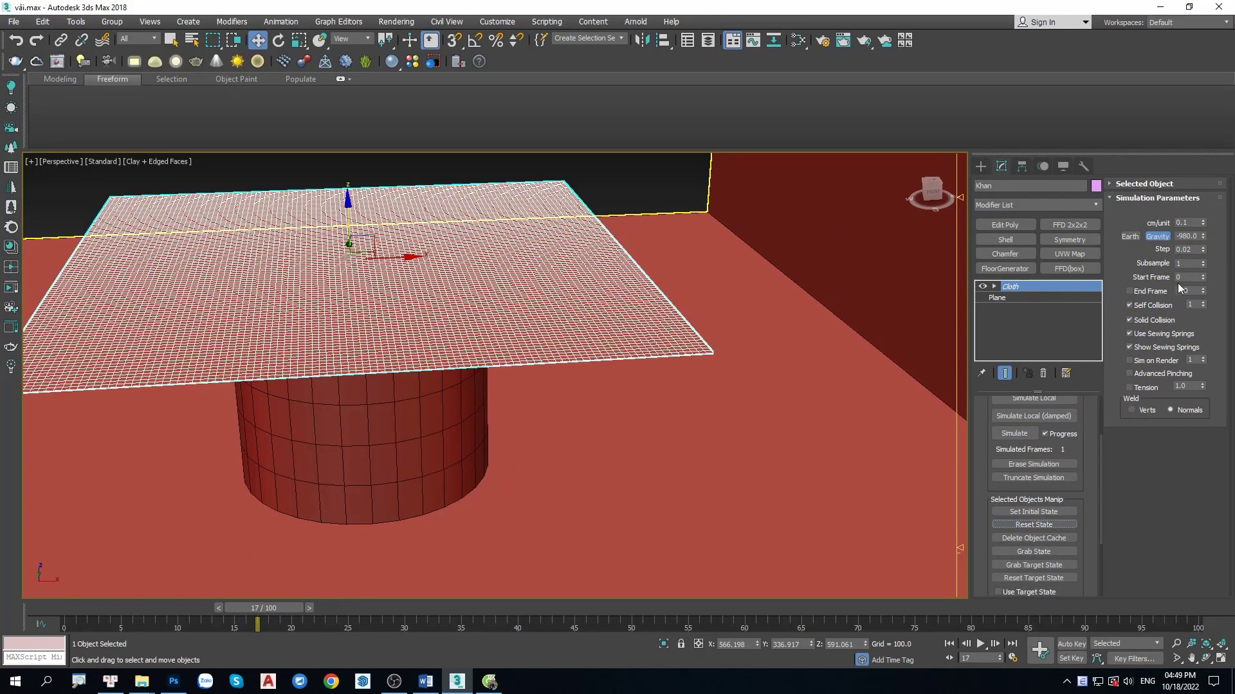
pyautogui.doubleClick(1191, 237)
pyautogui.write('-2000')
pyautogui.click(1015, 434)
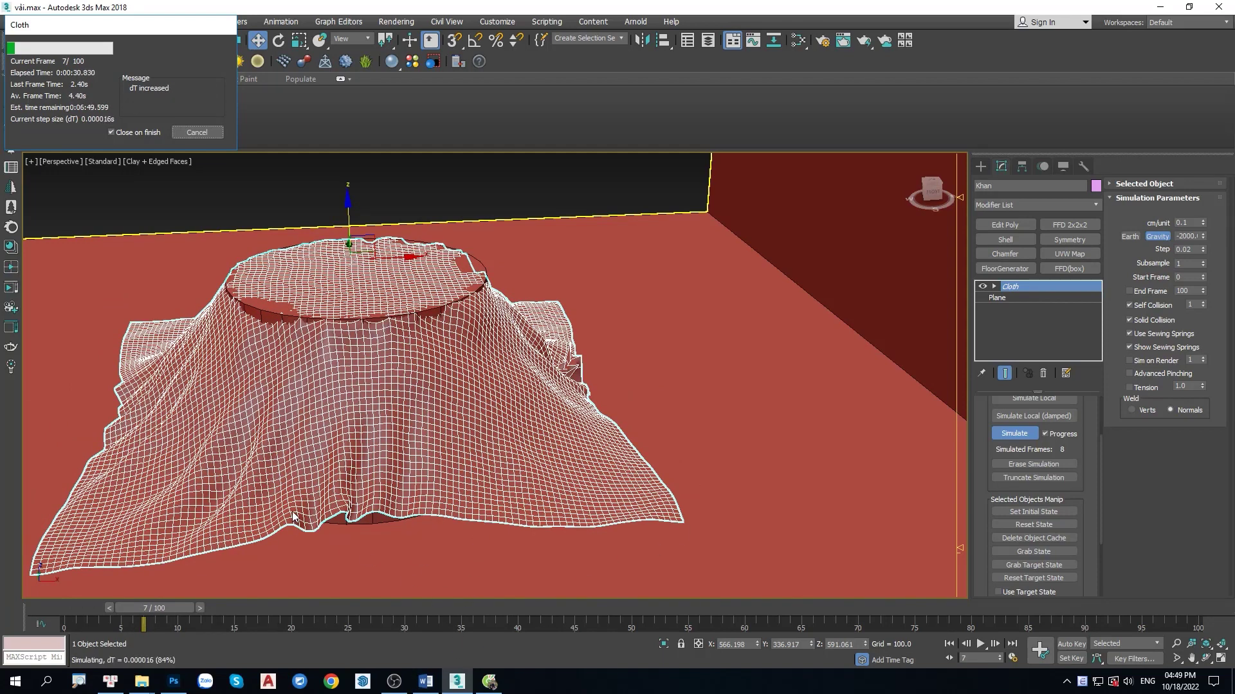
pyautogui.press('Escape')
pyautogui.click(1026, 434)
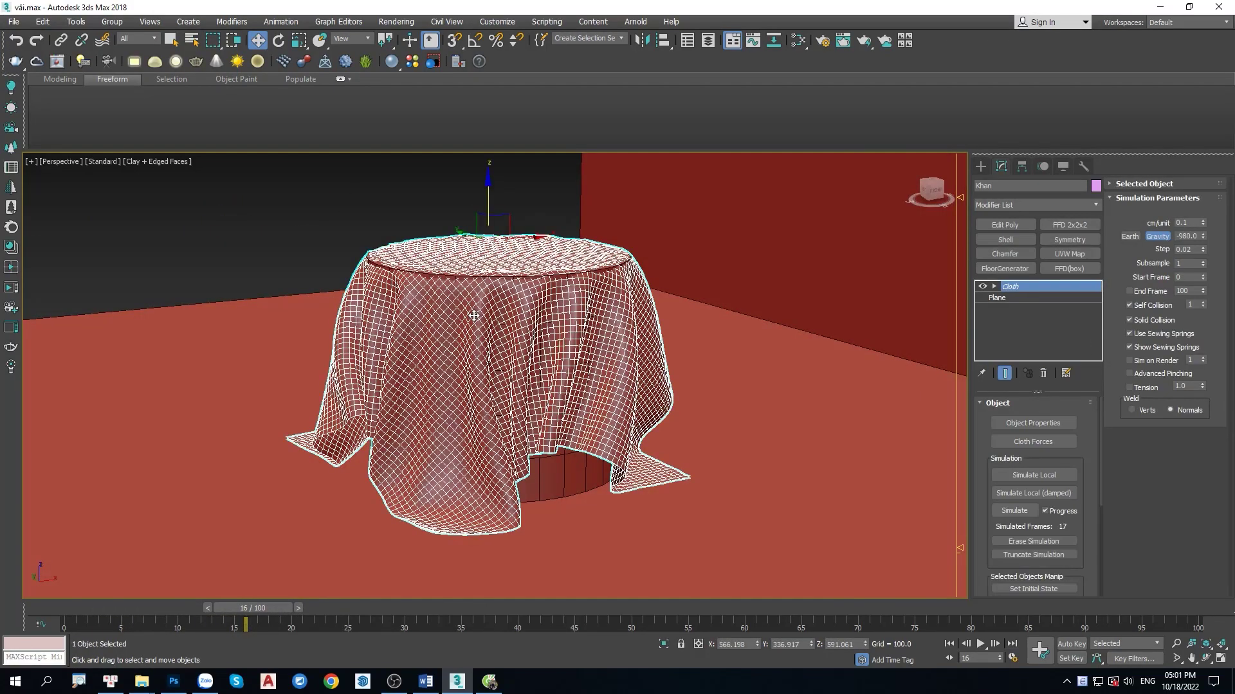
# - Select the draped tablecloth and inspect its folds at the tabletop edge, close up and wide
pyautogui.keyDown('alt'); pyautogui.moveTo(473, 316); pyautogui.dragTo(417, 338, button='middle'); pyautogui.keyUp('alt')
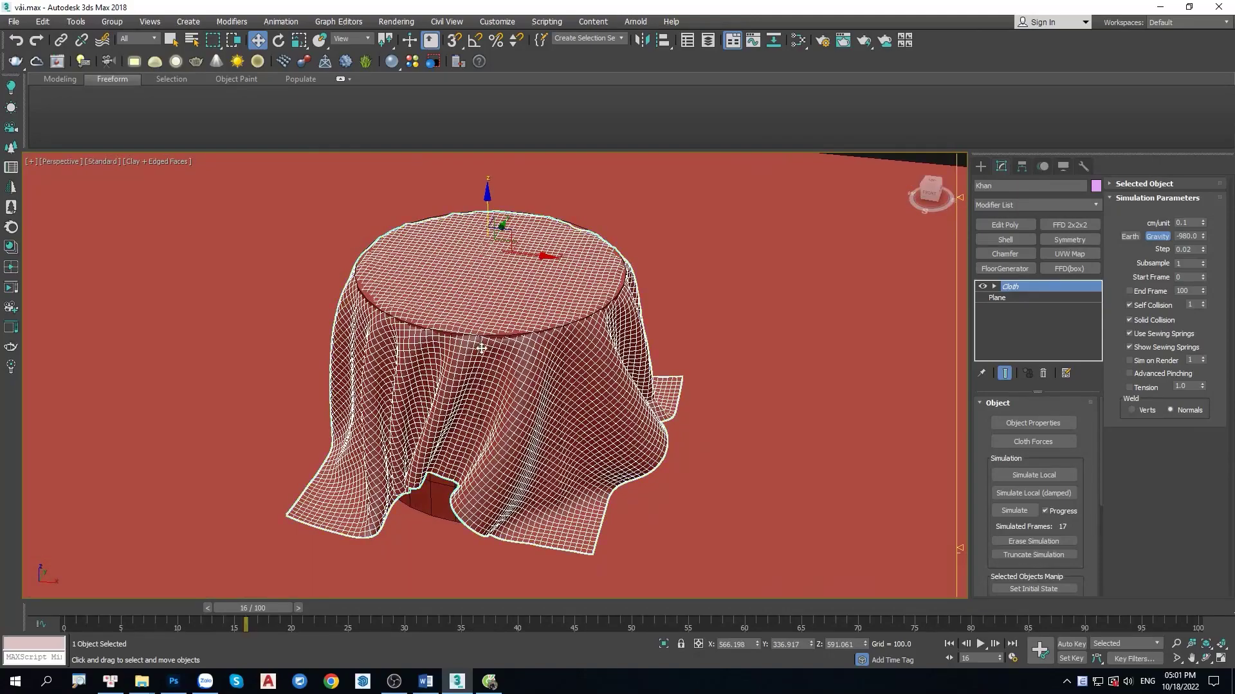
pyautogui.click(384, 308)
pyautogui.scroll(3, 382, 309)
pyautogui.scroll(3, 371, 305)
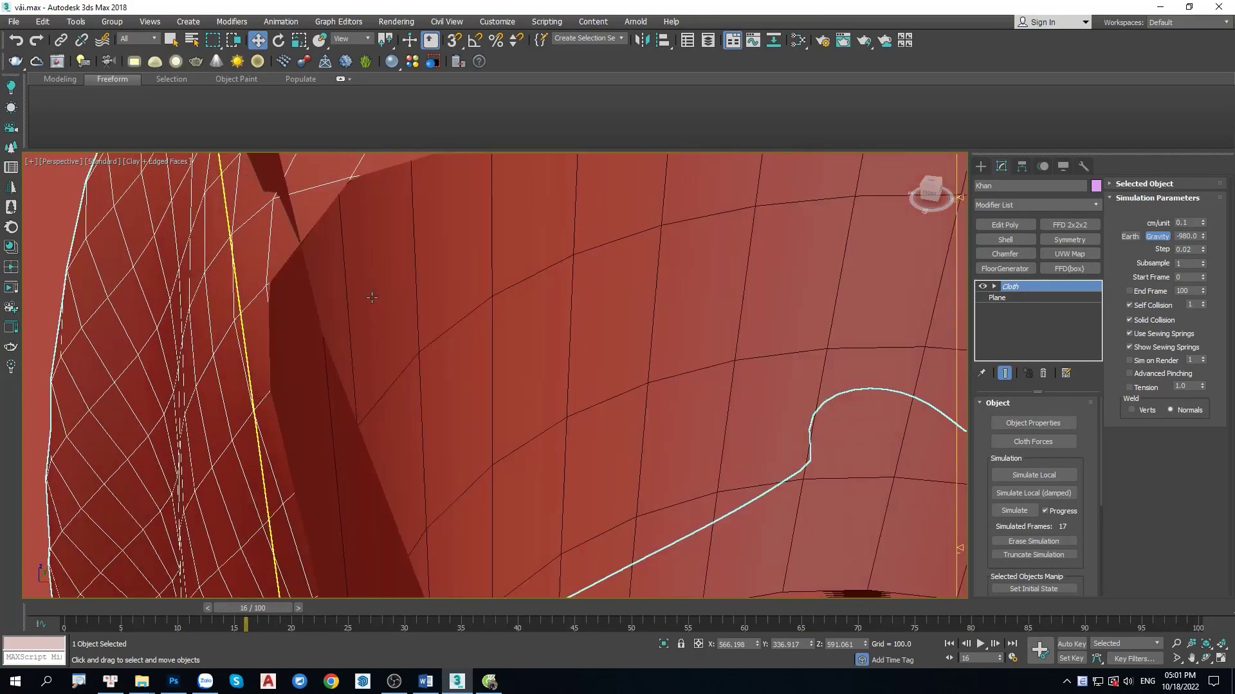
pyautogui.scroll(-2, 371, 299)
pyautogui.moveTo(397, 273); pyautogui.dragTo(457, 364, button='middle')
pyautogui.scroll(3, 418, 306)
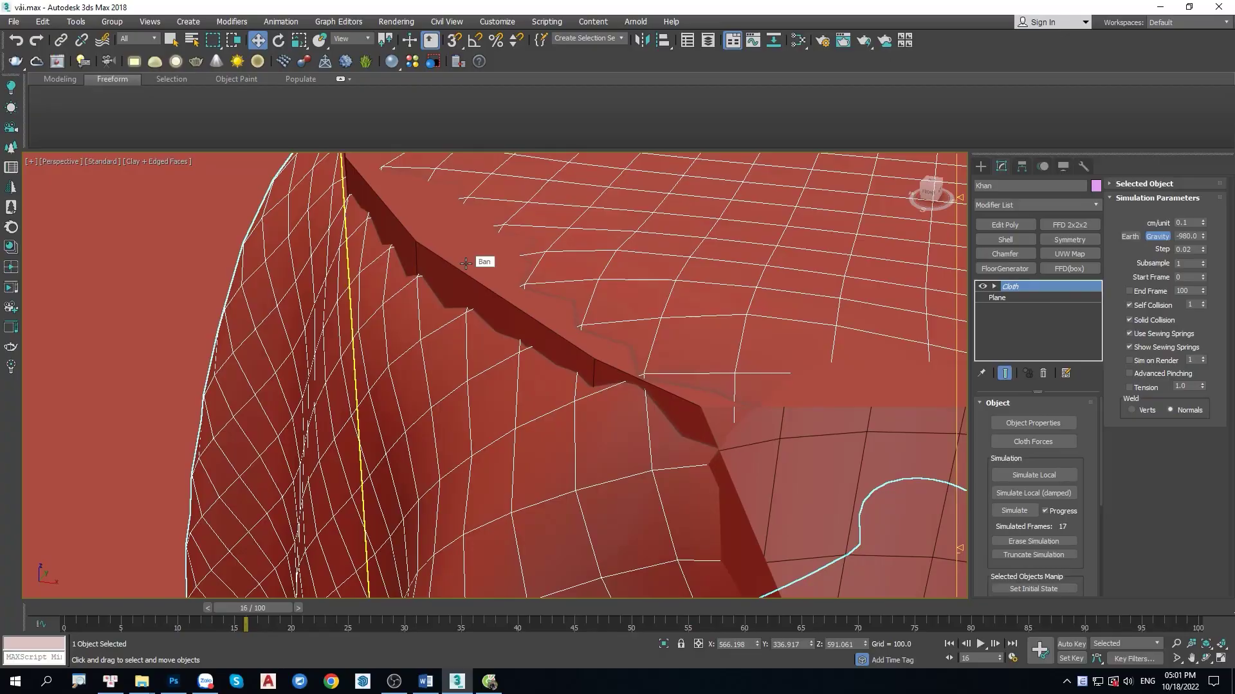
pyautogui.scroll(-10, 529, 270)
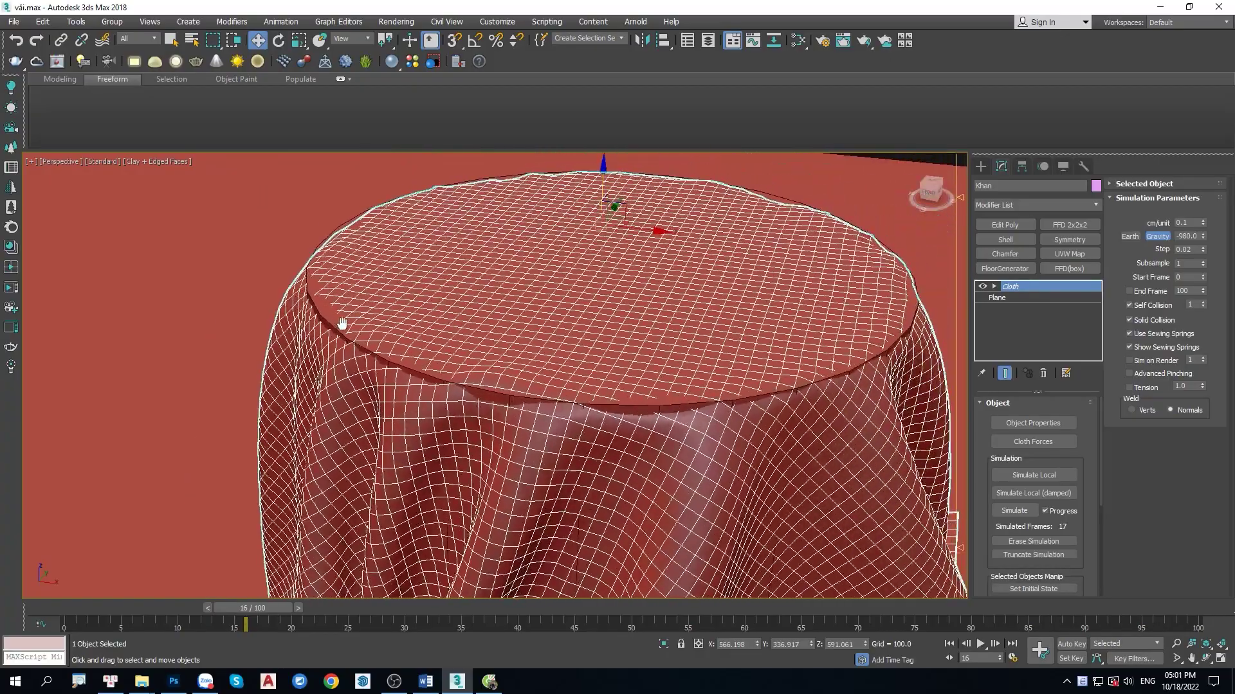
pyautogui.moveTo(345, 326)
pyautogui.mouseDown(button='middle')
pyautogui.moveTo(315, 306)
pyautogui.moveTo(249, 310)
pyautogui.moveTo(578, 357)
pyautogui.moveTo(311, 202)
pyautogui.moveTo(448, 317)
pyautogui.mouseUp(button='middle')
# - Convert the simulated tablecloth to an Editable Poly
pyautogui.rightClick(494, 319)
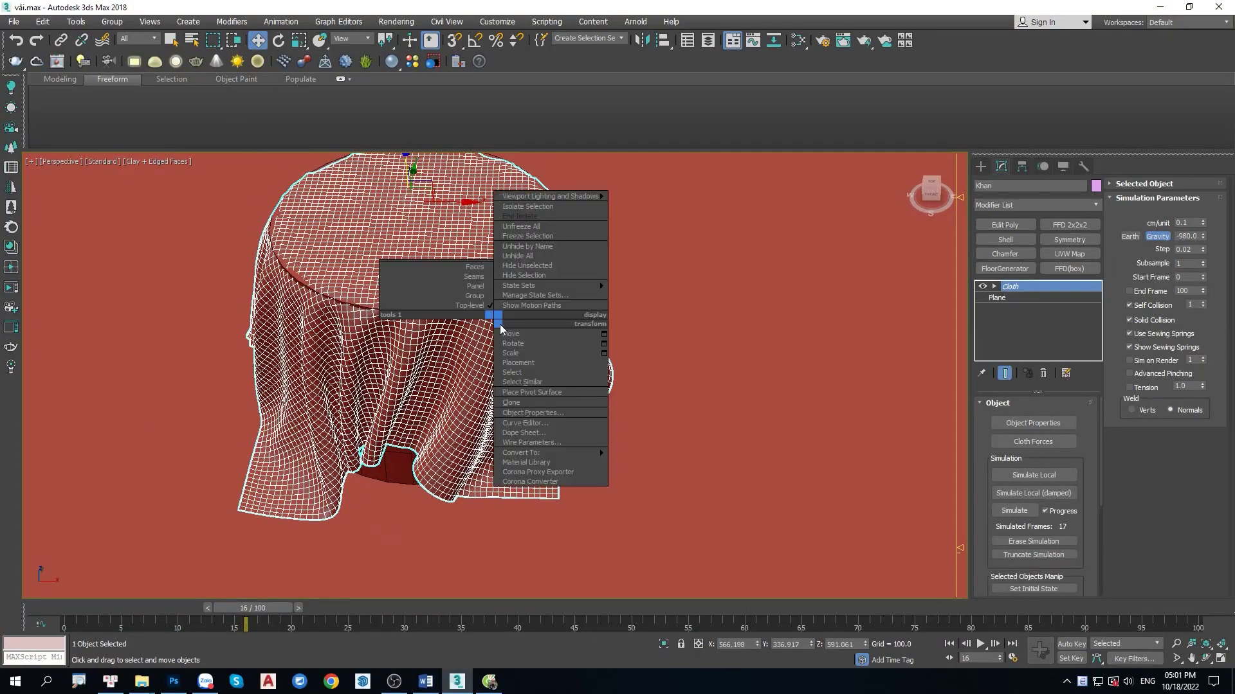
pyautogui.click(649, 462)
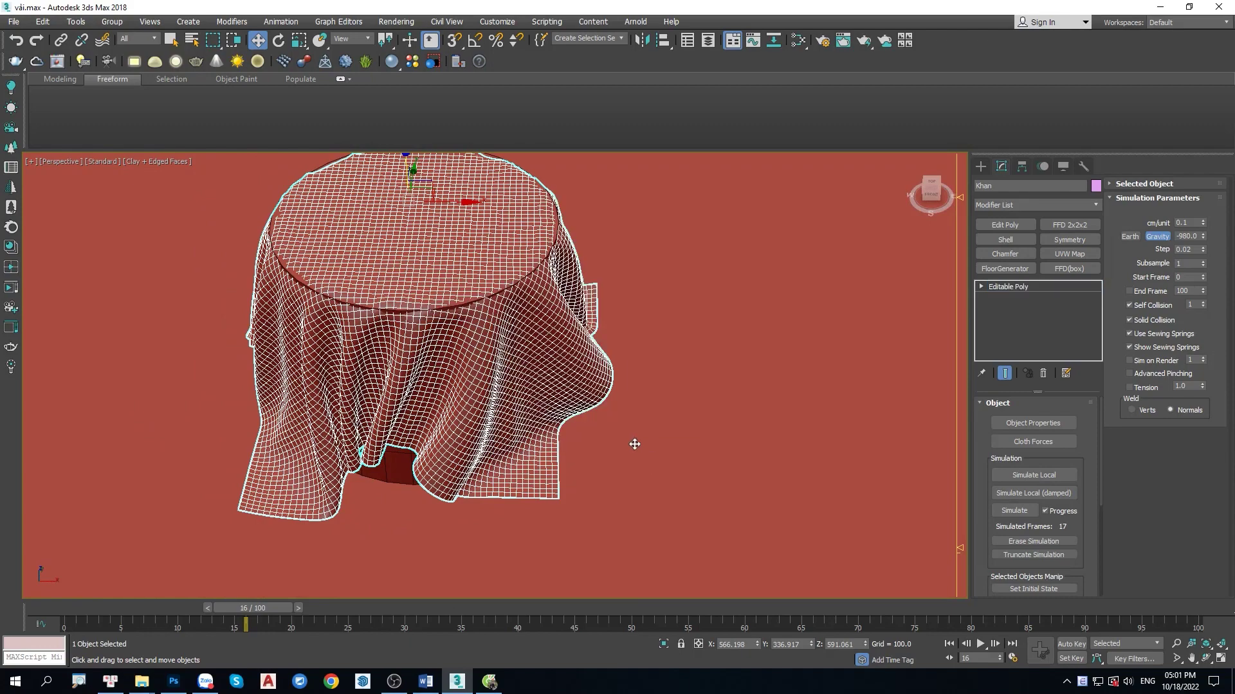
pyautogui.moveTo(558, 388); pyautogui.dragTo(579, 393, button='middle')
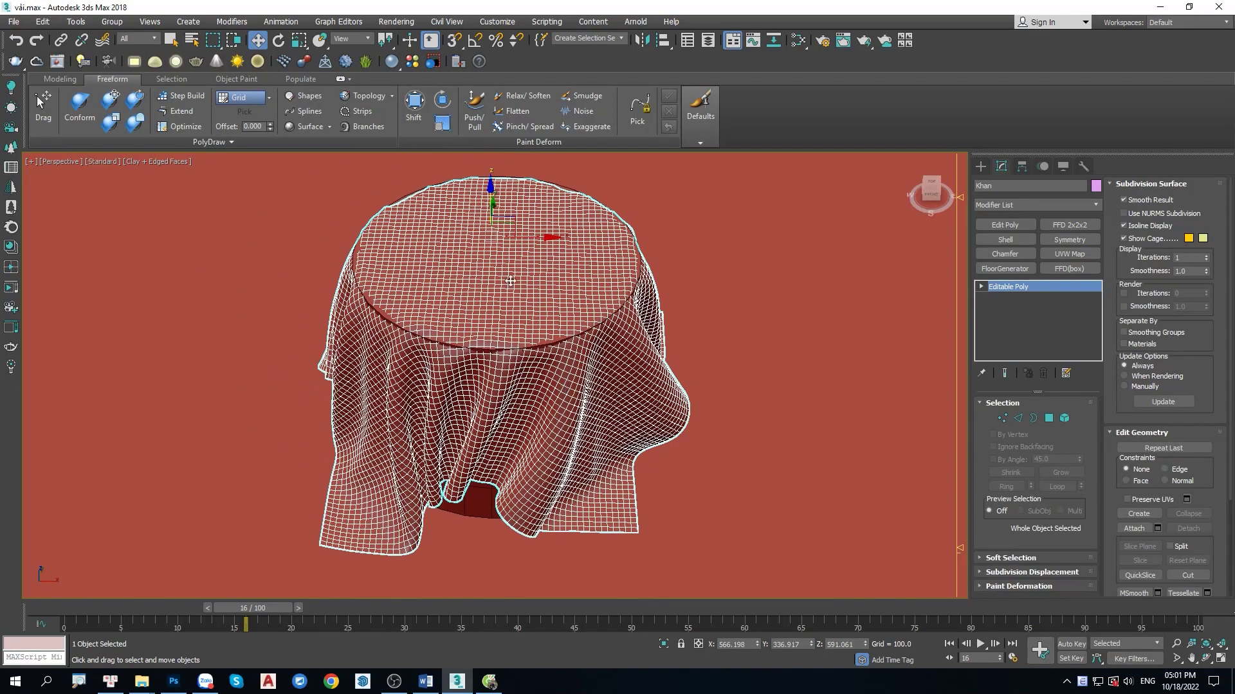
# - Activate the Paint Deform Shift brush, set to strength 89 and falloff 442
pyautogui.click(414, 115)
pyautogui.scroll(3, 365, 250)
pyautogui.rightClick(364, 250)
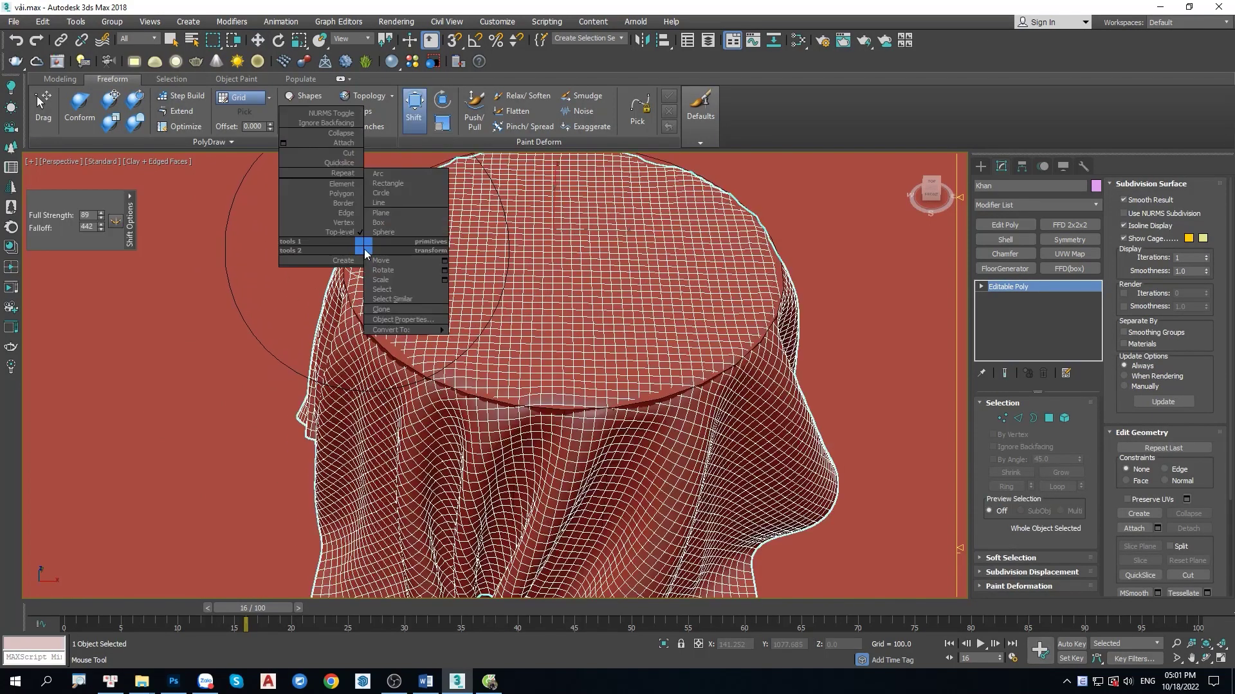
pyautogui.keyDown('alt'); pyautogui.rightClick(360, 254); pyautogui.keyUp('alt')
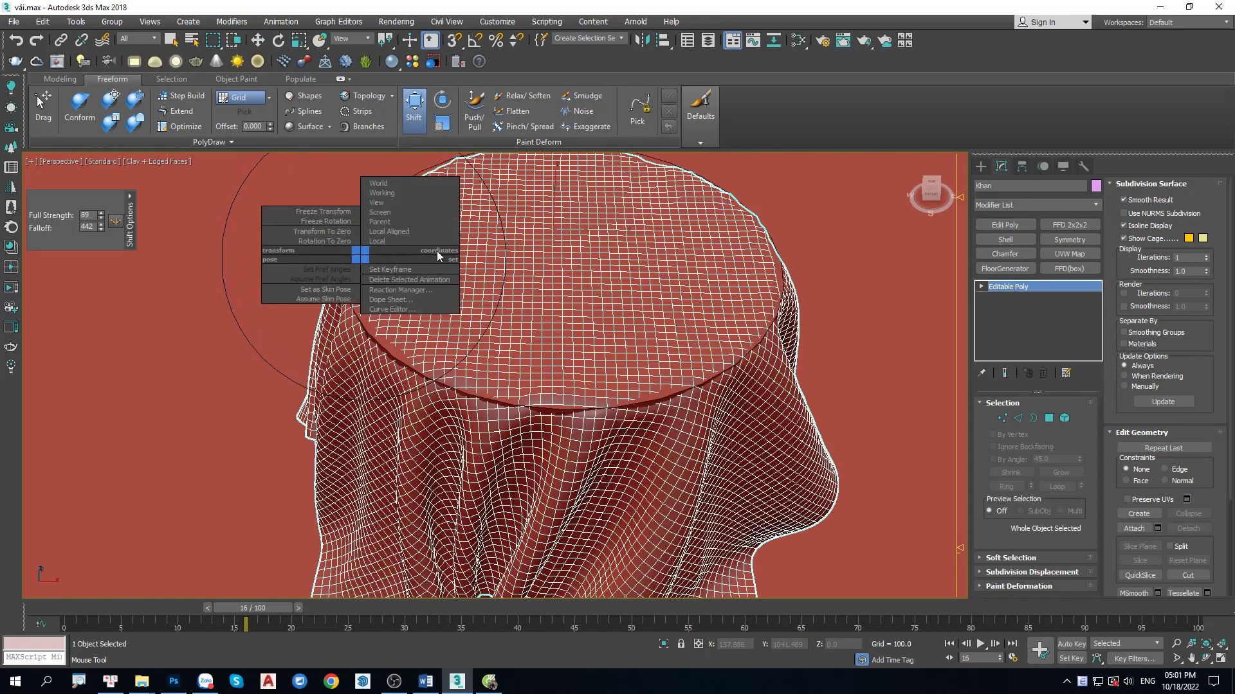
pyautogui.click(477, 235)
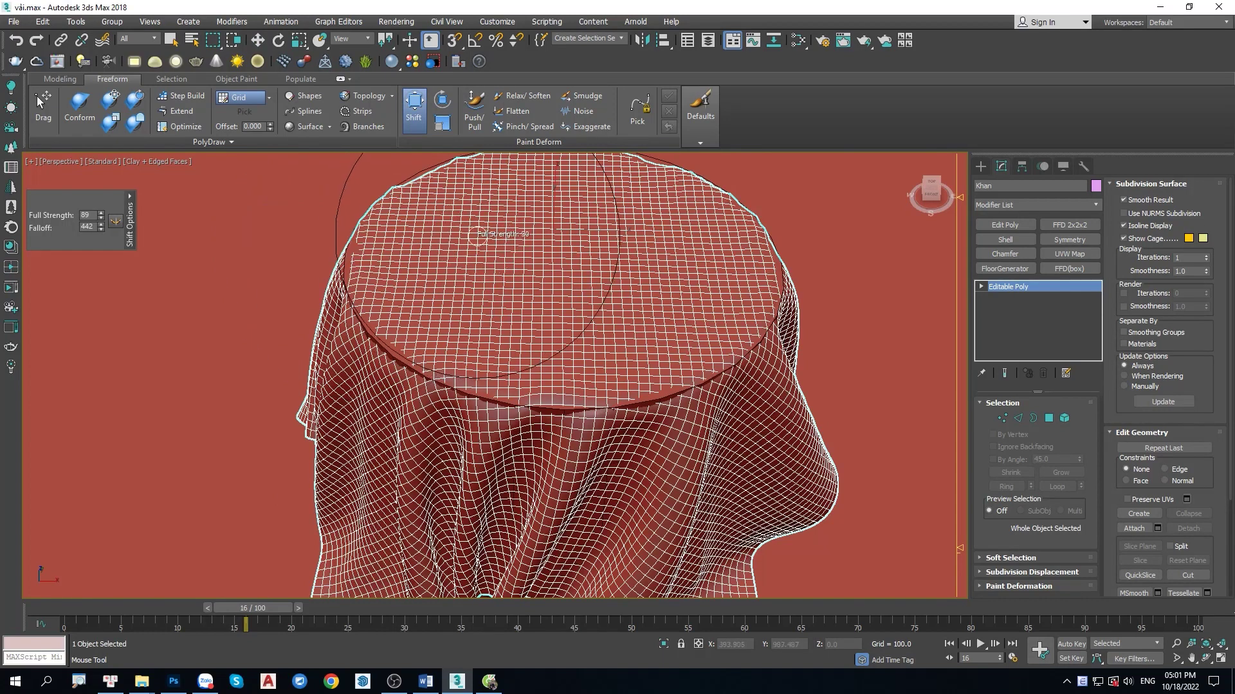
# - Lower the Shift brush to strength 15, falloff 130, and orbit in on the tablecloth fold
pyautogui.keyDown('ctrl'); pyautogui.moveTo(477, 235); pyautogui.dragTo(431, 222); pyautogui.keyUp('ctrl')
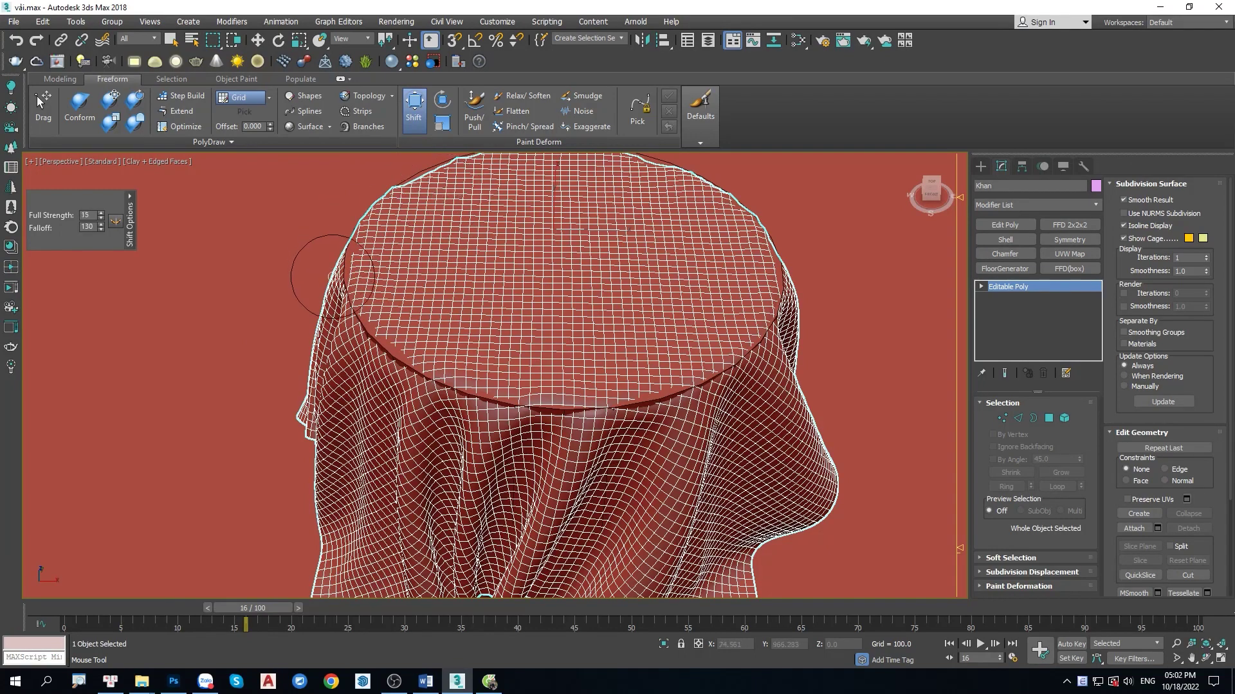
pyautogui.scroll(5, 333, 276)
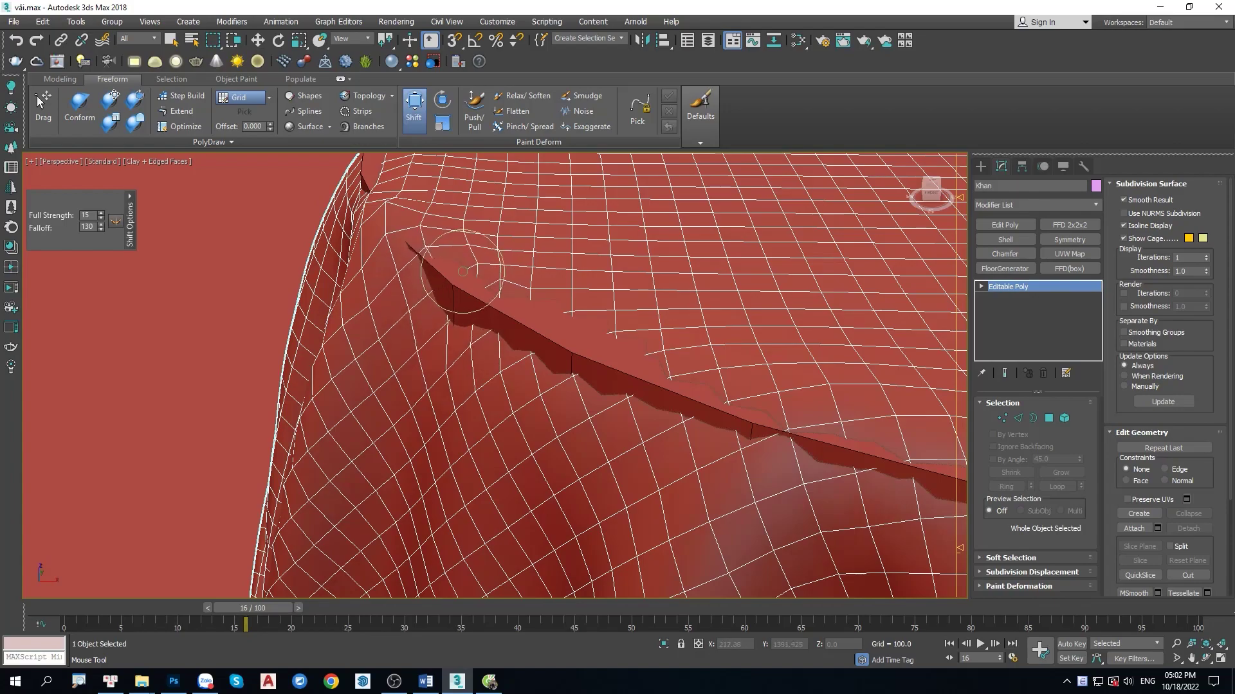
pyautogui.scroll(-5, 444, 285)
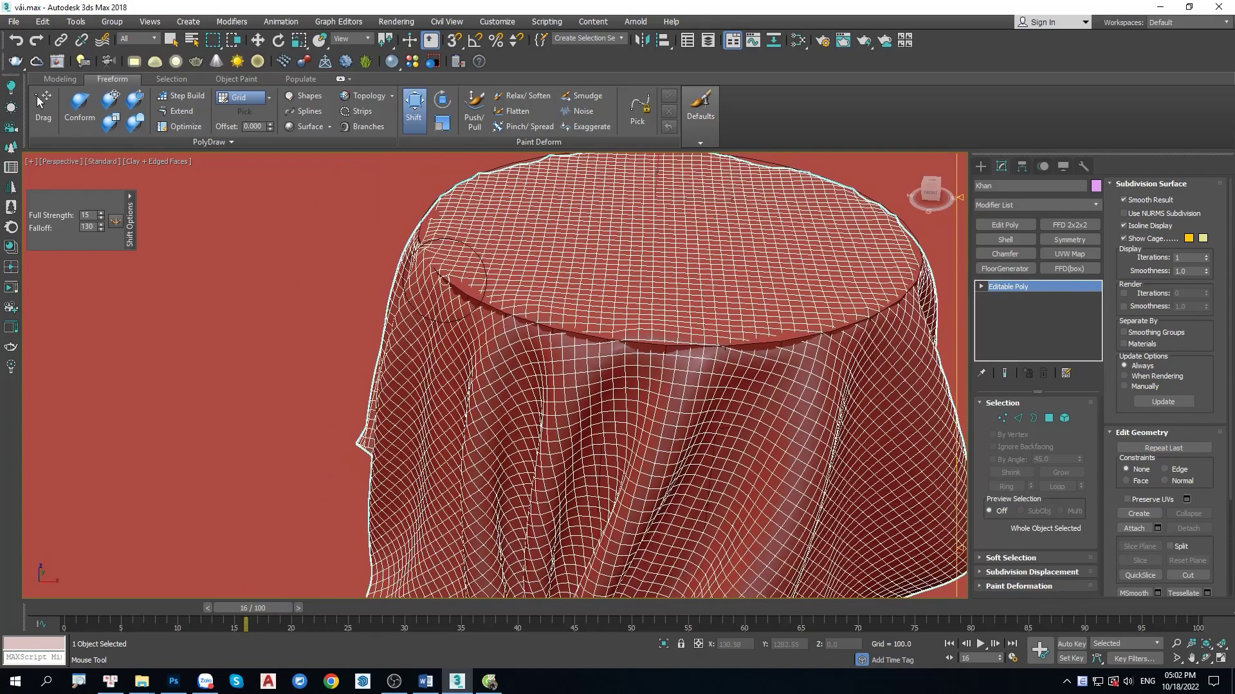
pyautogui.moveTo(444, 285)
pyautogui.keyDown('alt'); pyautogui.mouseDown(button='middle')
pyautogui.moveTo(446, 225)
pyautogui.moveTo(420, 249)
pyautogui.mouseUp(button='middle'); pyautogui.keyUp('alt')
pyautogui.scroll(5, 446, 225)
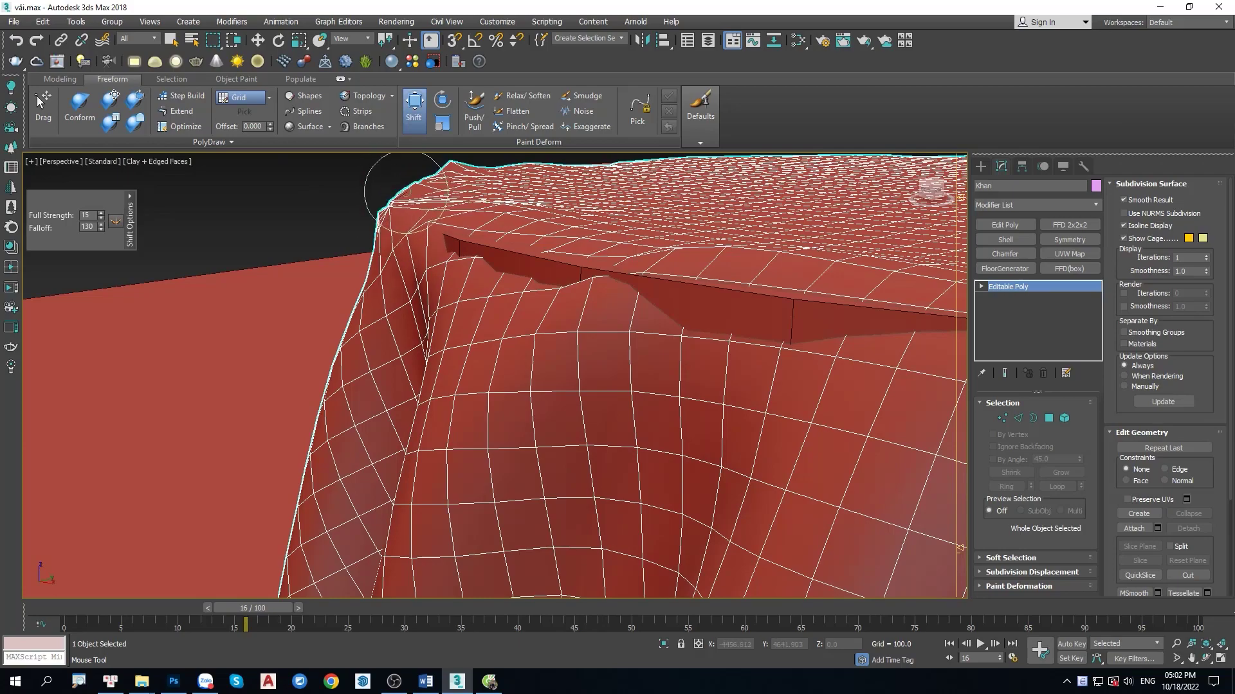
pyautogui.keyDown('alt'); pyautogui.moveTo(412, 201); pyautogui.dragTo(419, 235, button='middle'); pyautogui.keyUp('alt')
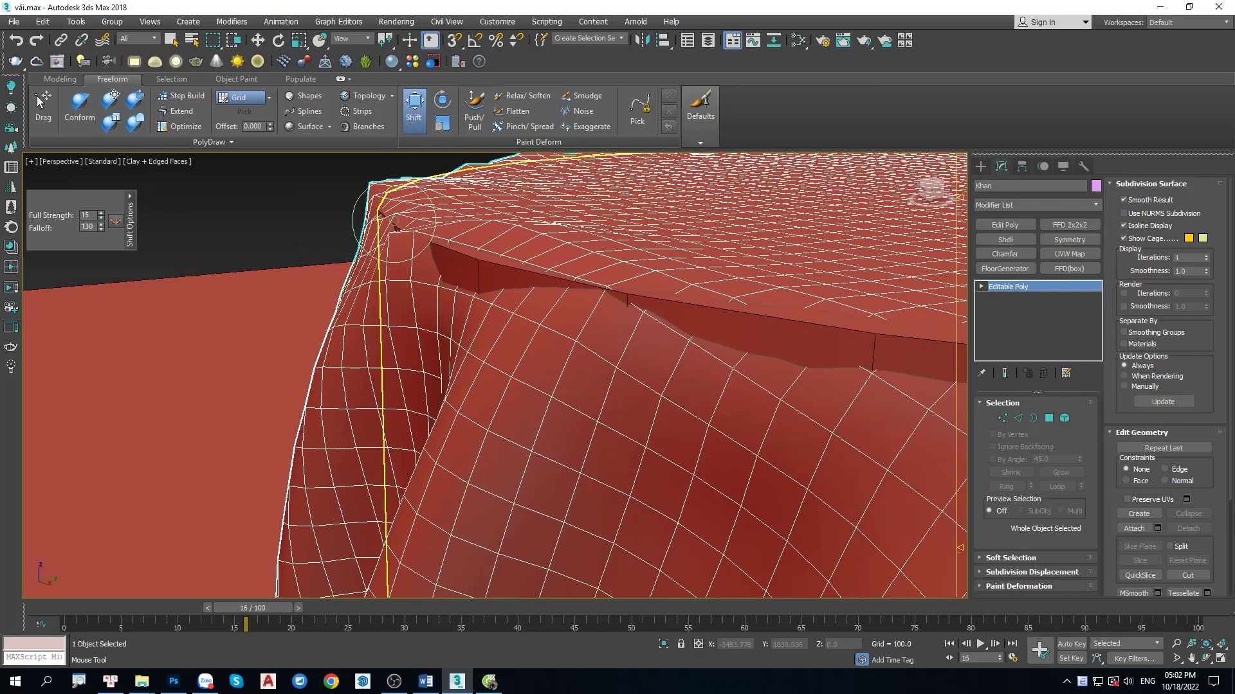
pyautogui.moveTo(378, 211)
pyautogui.keyDown('alt'); pyautogui.mouseDown(button='middle')
pyautogui.moveTo(402, 248)
pyautogui.moveTo(432, 256)
pyautogui.mouseUp(button='middle'); pyautogui.keyUp('alt')
pyautogui.scroll(-3, 387, 236)
pyautogui.scroll(3, 432, 255)
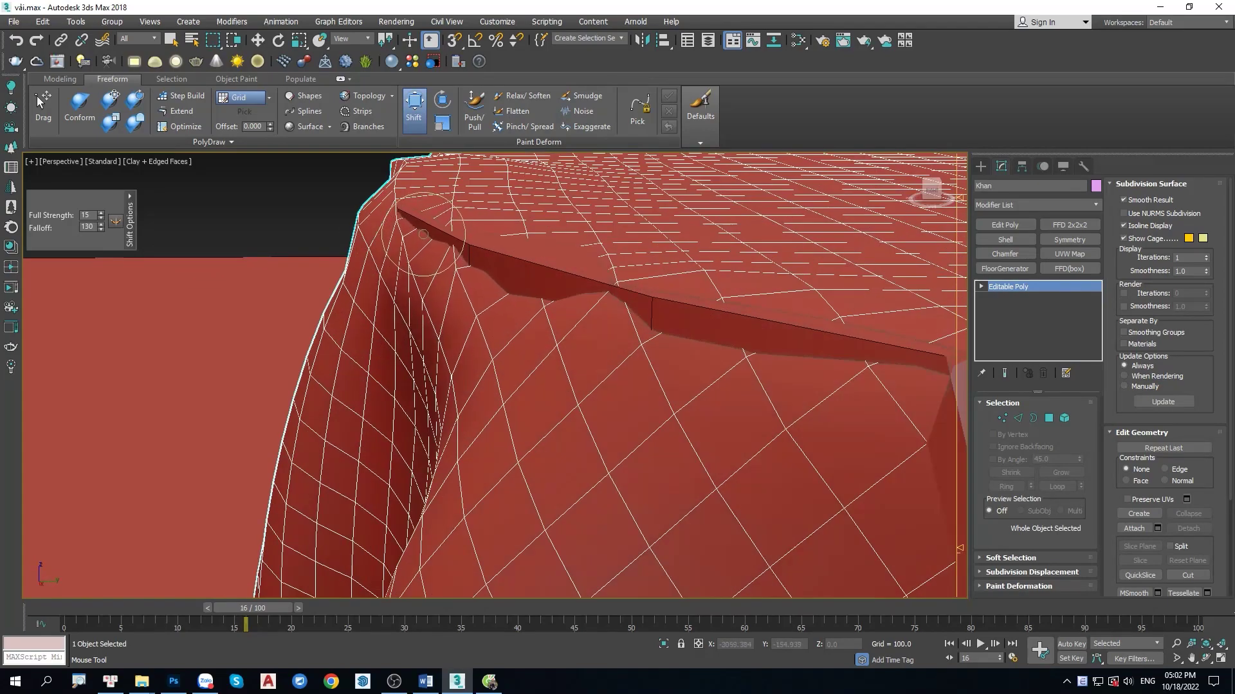
pyautogui.moveTo(400, 207)
pyautogui.keyDown('alt'); pyautogui.mouseDown(button='middle')
pyautogui.moveTo(427, 311)
pyautogui.moveTo(450, 333)
pyautogui.moveTo(427, 283)
pyautogui.moveTo(412, 315)
pyautogui.mouseUp(button='middle'); pyautogui.keyUp('alt')
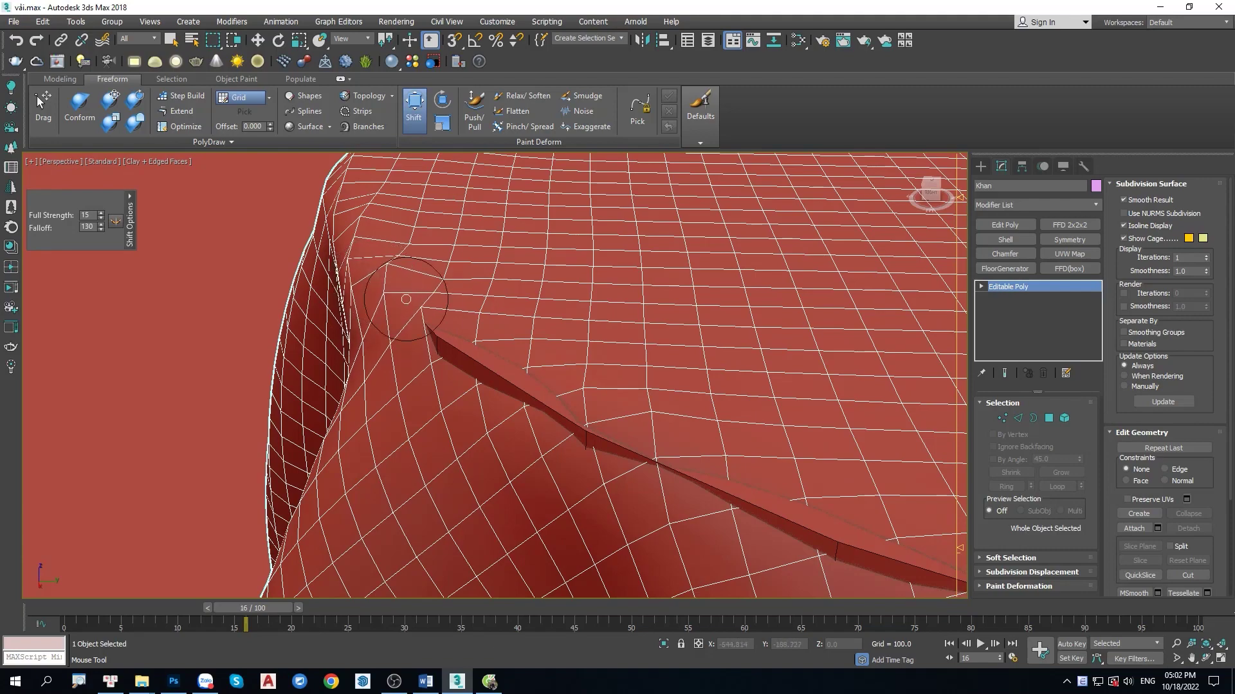
pyautogui.moveTo(405, 299)
pyautogui.keyDown('alt'); pyautogui.mouseDown(button='middle')
pyautogui.moveTo(358, 279)
pyautogui.moveTo(366, 309)
pyautogui.moveTo(355, 294)
pyautogui.mouseUp(button='middle'); pyautogui.keyUp('alt')
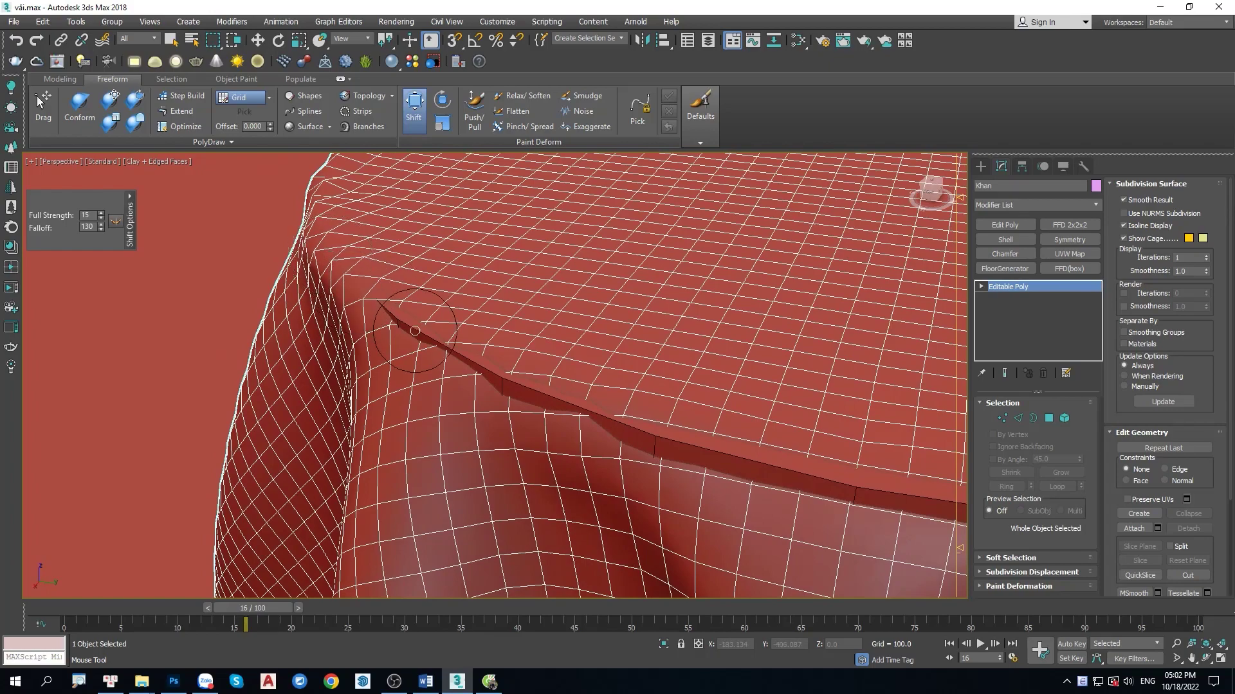
pyautogui.keyDown('alt'); pyautogui.moveTo(399, 324); pyautogui.dragTo(400, 354, button='middle'); pyautogui.keyUp('alt')
pyautogui.scroll(-5, 376, 336)
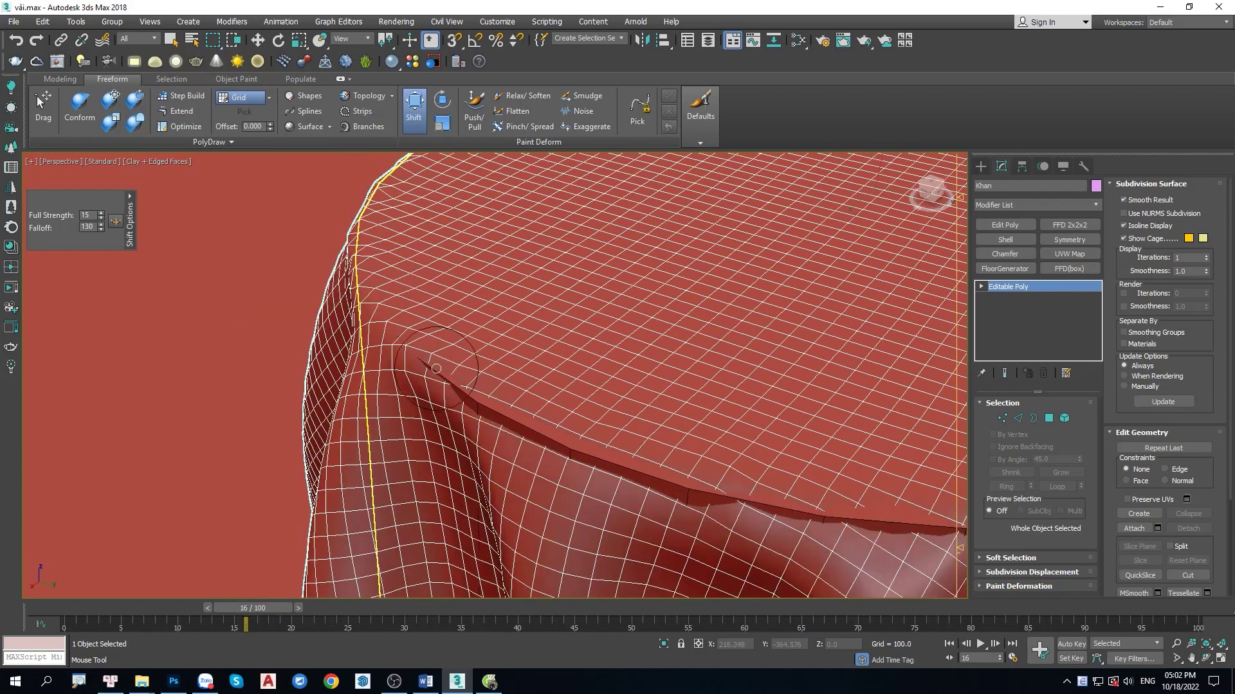
pyautogui.scroll(5, 424, 360)
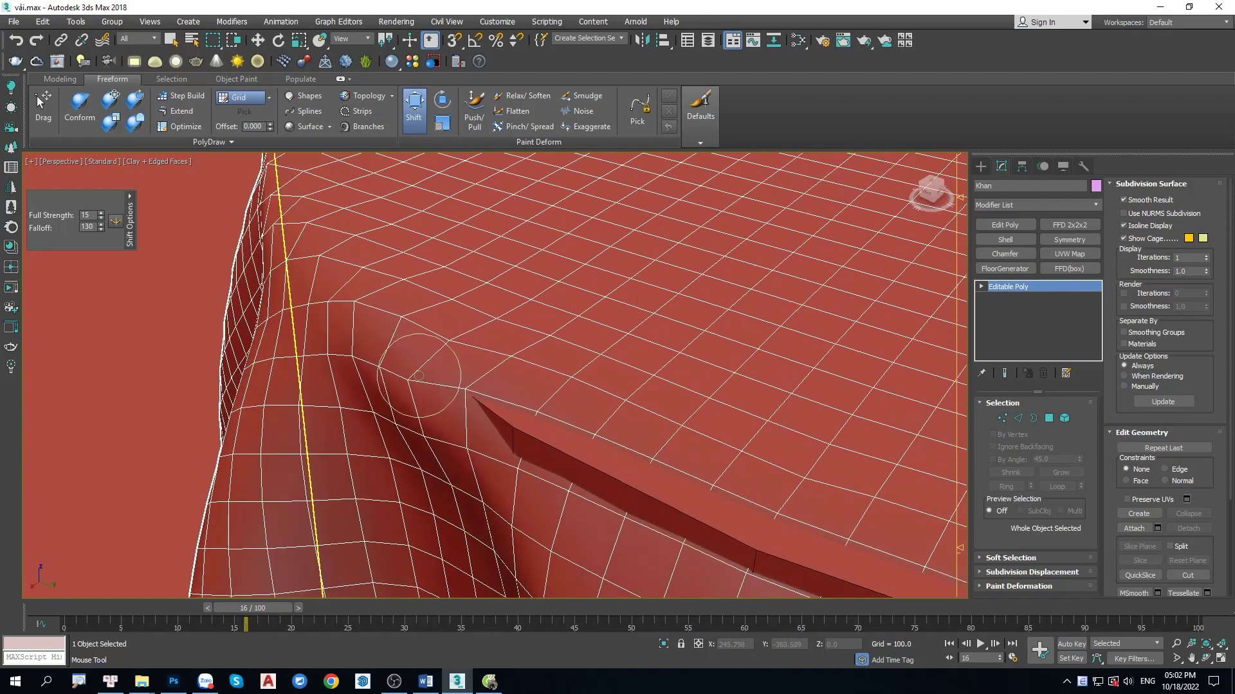
# - Push the fold near the tabletop edge down and flatten its upper spike
pyautogui.moveTo(427, 375)
pyautogui.mouseDown()
pyautogui.moveTo(524, 415)
pyautogui.moveTo(537, 436)
pyautogui.moveTo(531, 399)
pyautogui.mouseUp()
pyautogui.keyDown('alt'); pyautogui.moveTo(531, 399); pyautogui.dragTo(489, 425, button='middle'); pyautogui.keyUp('alt')
pyautogui.scroll(3, 490, 425)
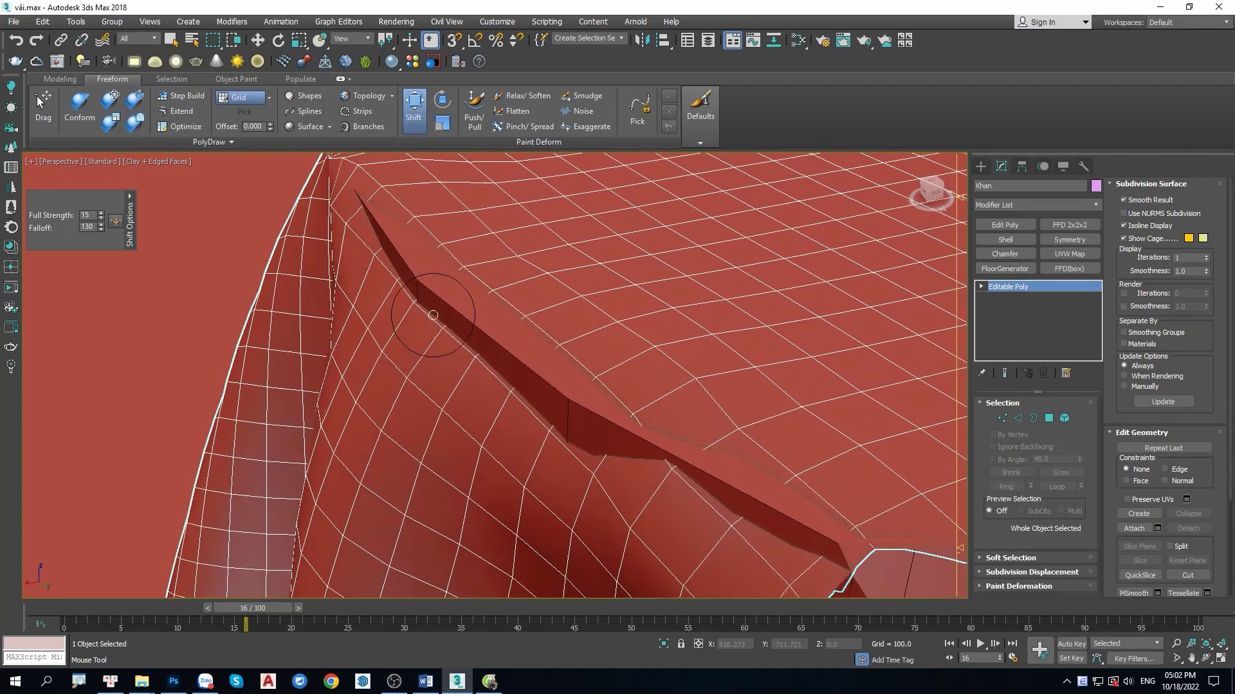
pyautogui.moveTo(385, 231); pyautogui.dragTo(411, 283)
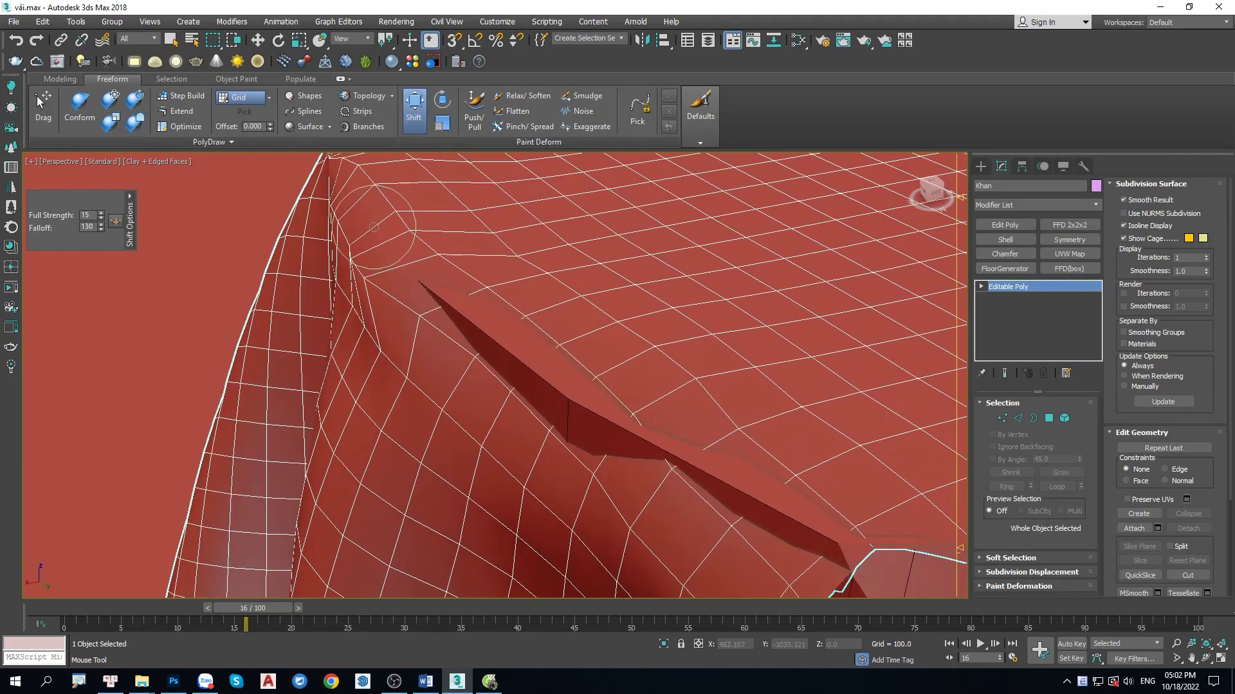
pyautogui.moveTo(454, 325); pyautogui.dragTo(453, 326)
pyautogui.keyDown('alt'); pyautogui.moveTo(453, 327); pyautogui.dragTo(432, 314, button='middle'); pyautogui.keyUp('alt')
pyautogui.moveTo(444, 316); pyautogui.dragTo(441, 353)
pyautogui.keyDown('alt'); pyautogui.moveTo(440, 353); pyautogui.dragTo(454, 325, button='middle'); pyautogui.keyUp('alt')
pyautogui.moveTo(482, 368); pyautogui.dragTo(462, 354)
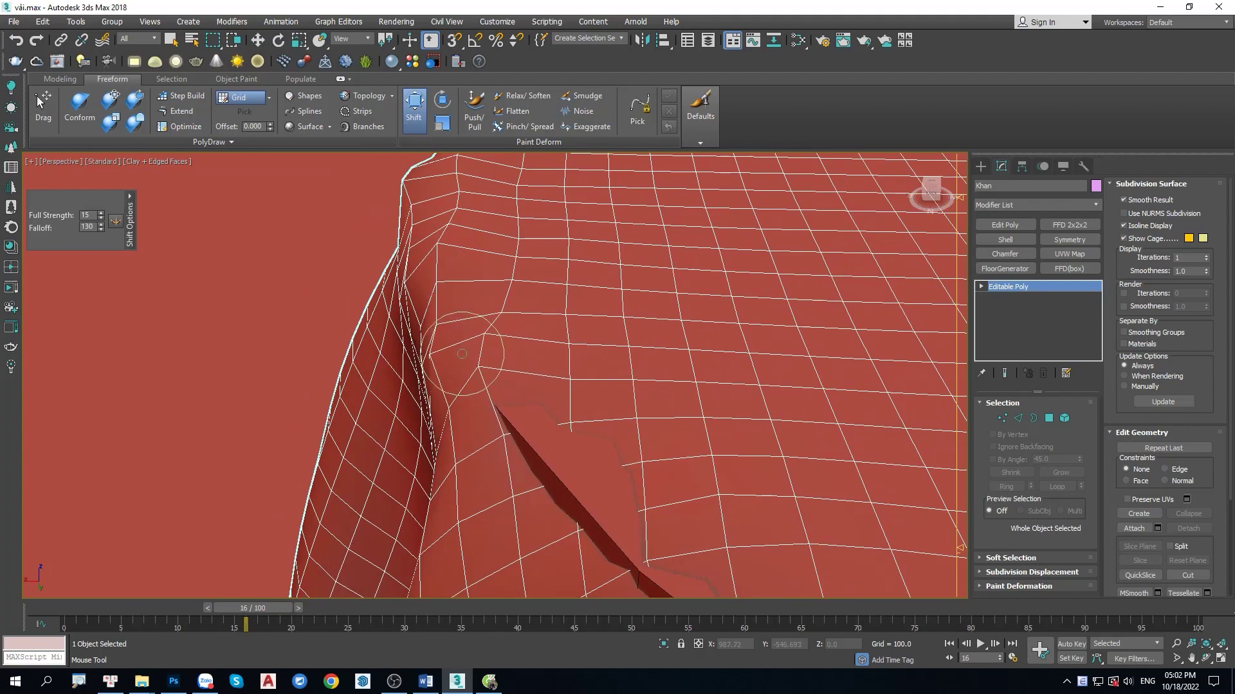
pyautogui.keyDown('alt'); pyautogui.moveTo(510, 427); pyautogui.dragTo(495, 333, button='middle'); pyautogui.keyUp('alt')
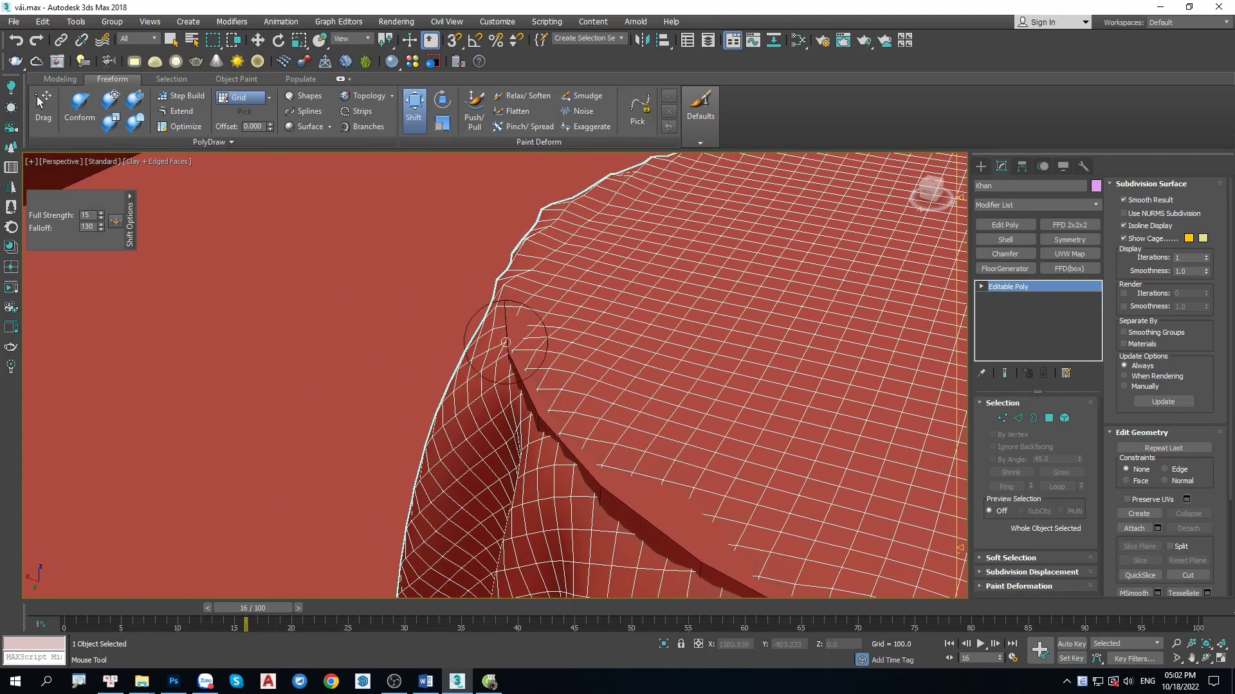
pyautogui.moveTo(526, 333); pyautogui.dragTo(520, 378)
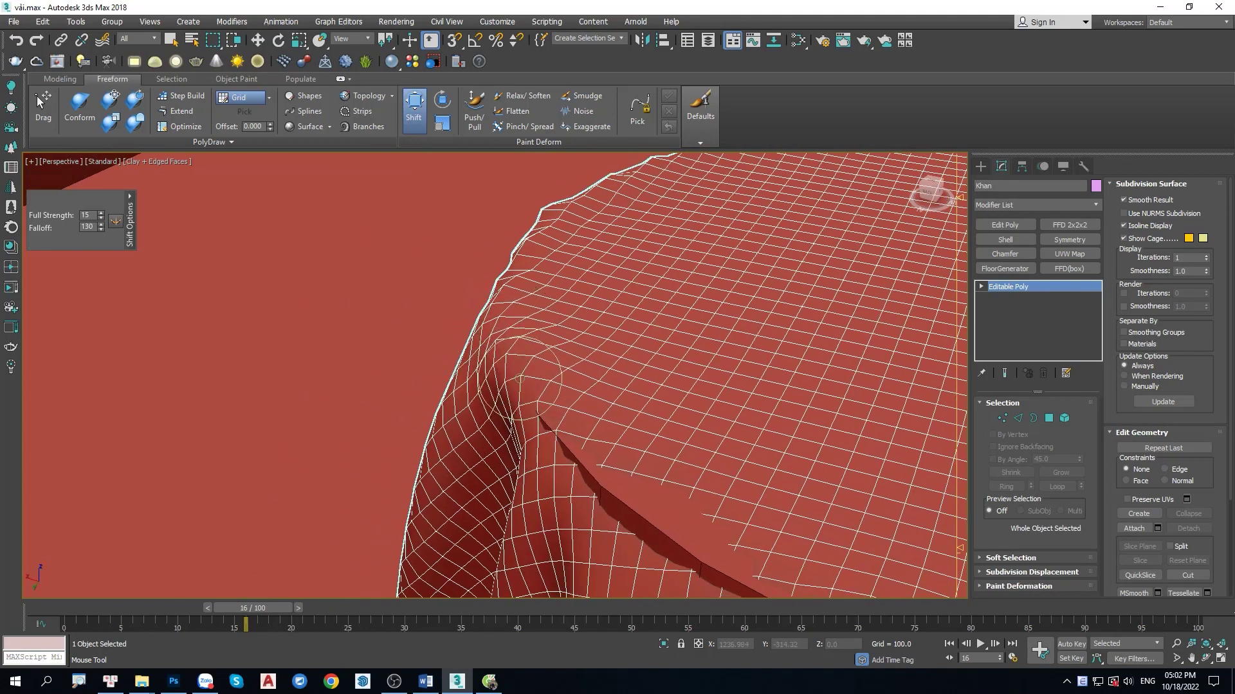
pyautogui.scroll(-5, 515, 415)
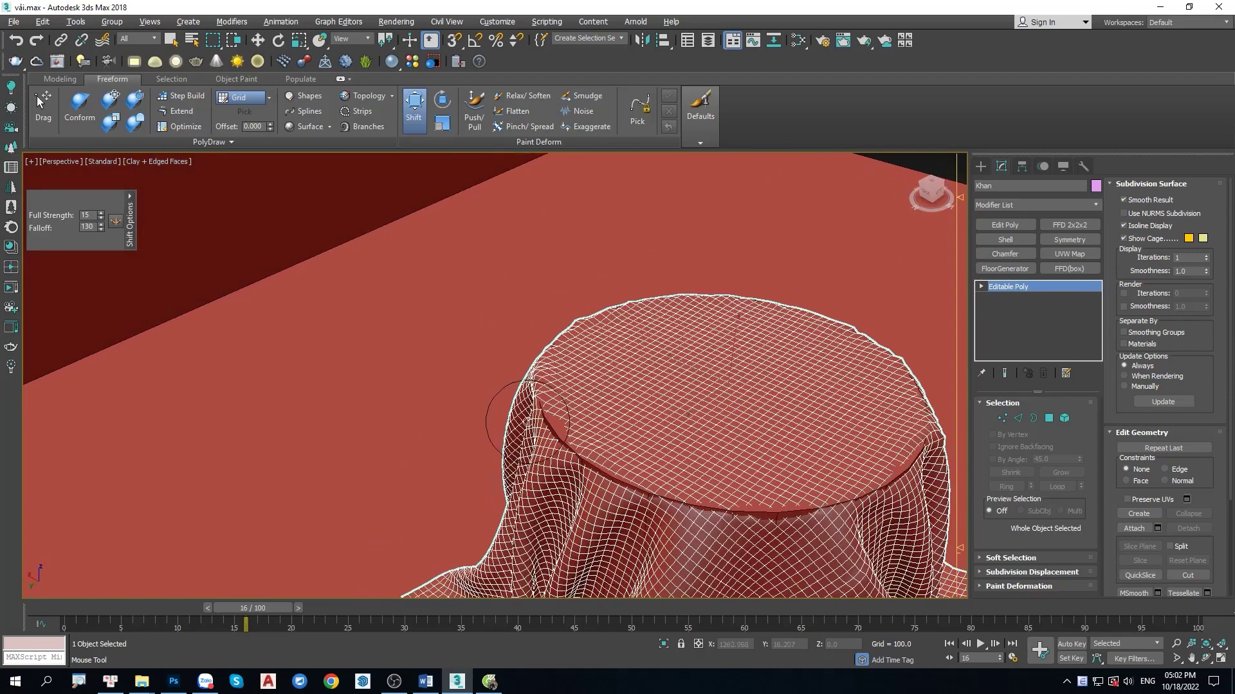
pyautogui.scroll(5, 546, 408)
pyautogui.moveTo(549, 399); pyautogui.dragTo(598, 444)
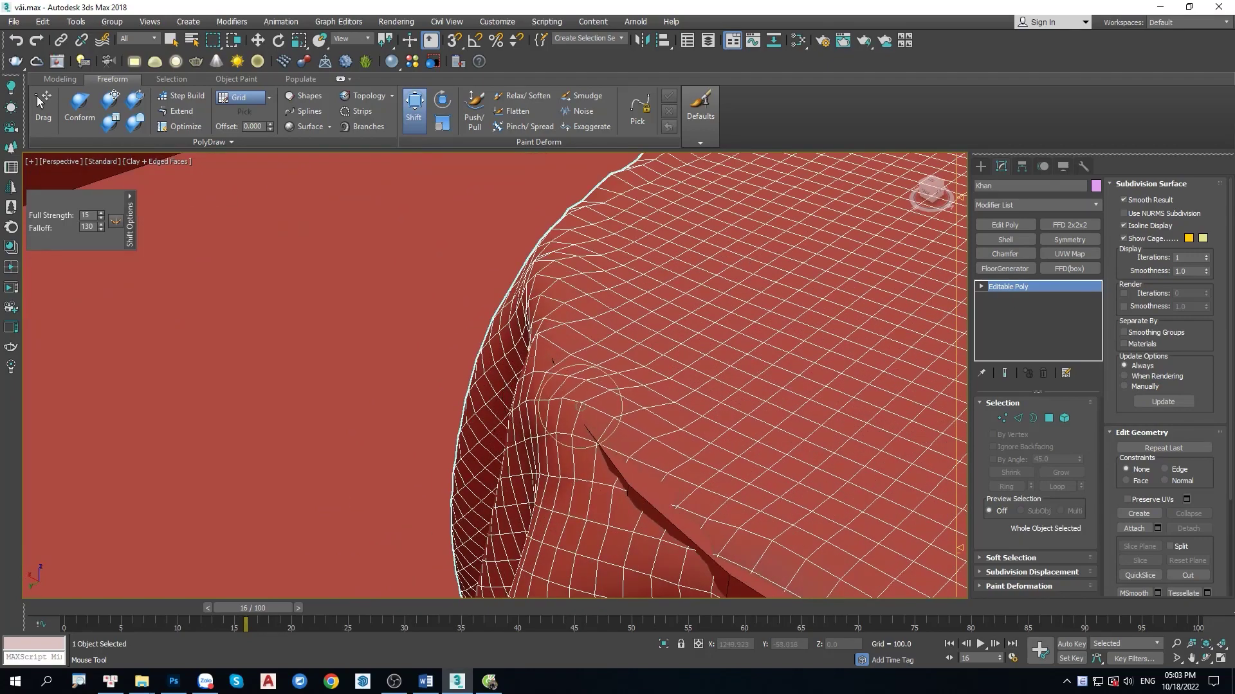
# - Smooth the crease along the cloth rim and reshape the fold on its edge
pyautogui.scroll(-4, 562, 373)
pyautogui.scroll(4, 543, 376)
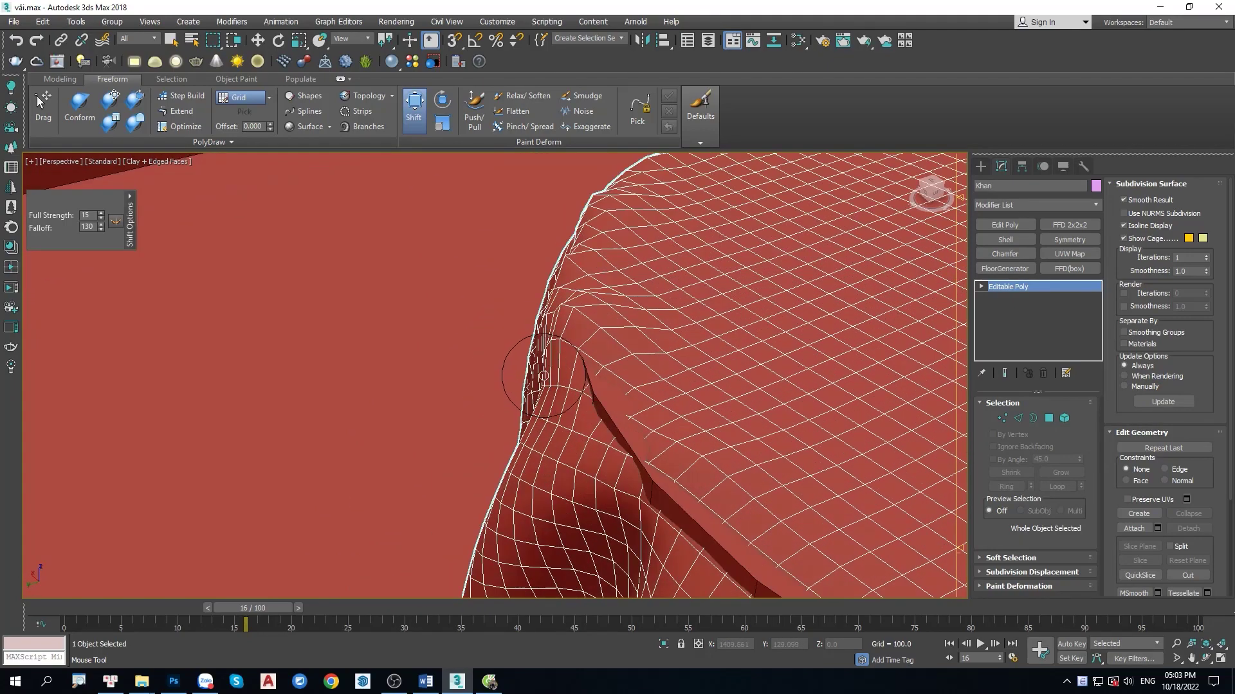
pyautogui.scroll(-3, 599, 405)
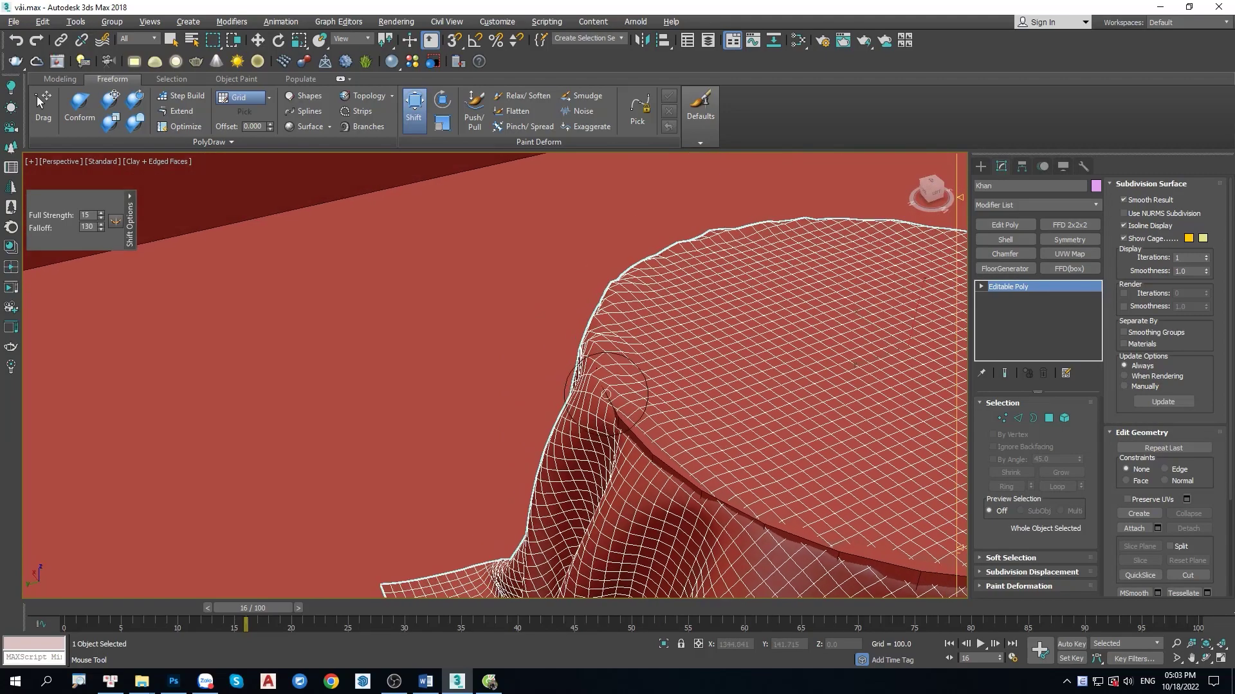
pyautogui.scroll(3, 606, 393)
pyautogui.scroll(-3, 591, 382)
pyautogui.scroll(2, 575, 363)
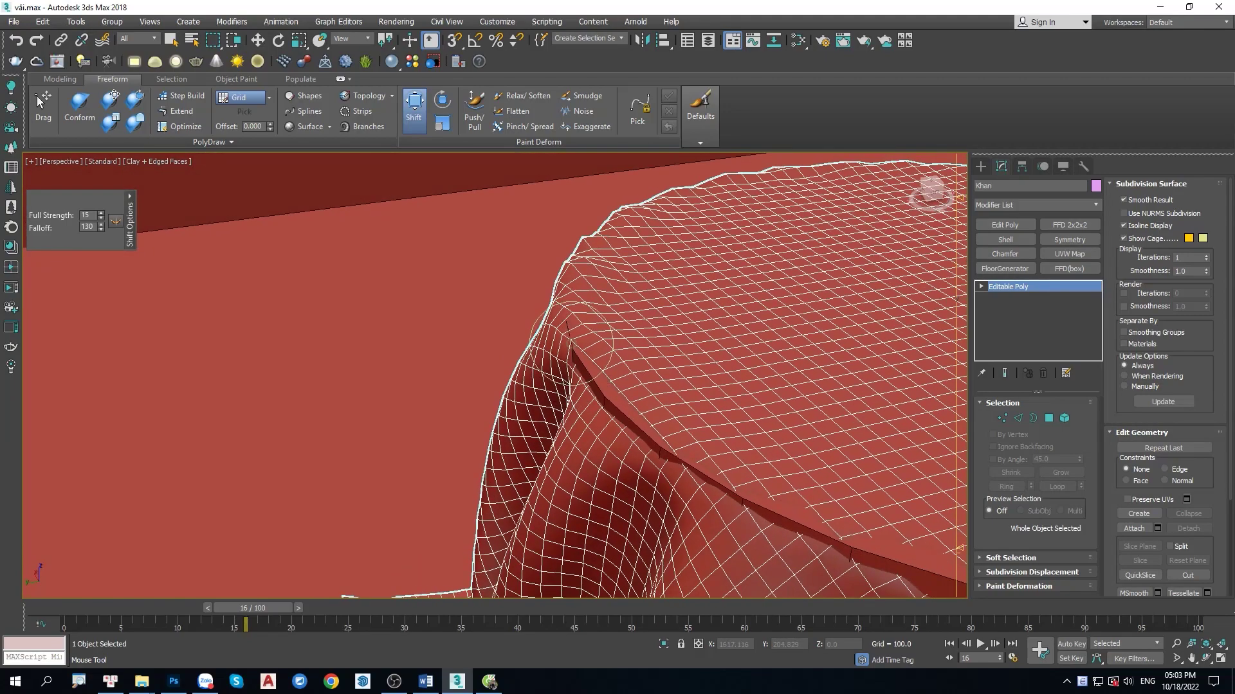
pyautogui.moveTo(583, 357); pyautogui.dragTo(577, 362)
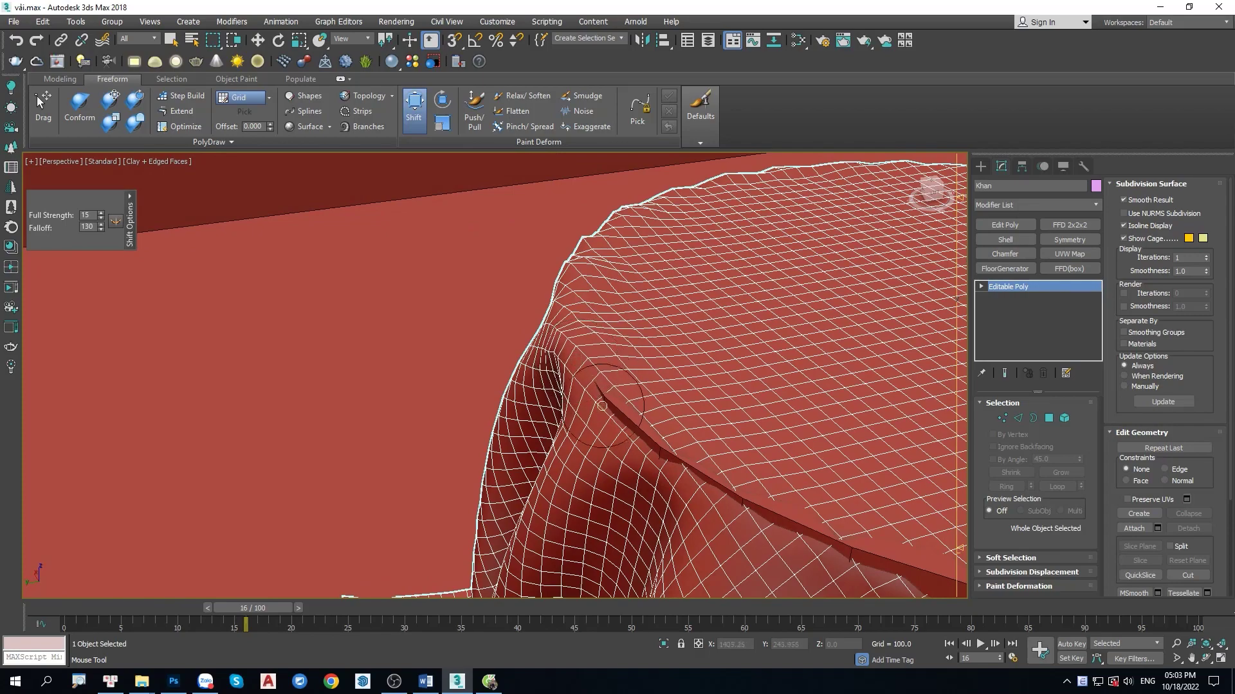
pyautogui.moveTo(602, 406)
pyautogui.keyDown('alt'); pyautogui.mouseDown(button='middle')
pyautogui.moveTo(643, 436)
pyautogui.moveTo(557, 407)
pyautogui.moveTo(539, 373)
pyautogui.mouseUp(button='middle'); pyautogui.keyUp('alt')
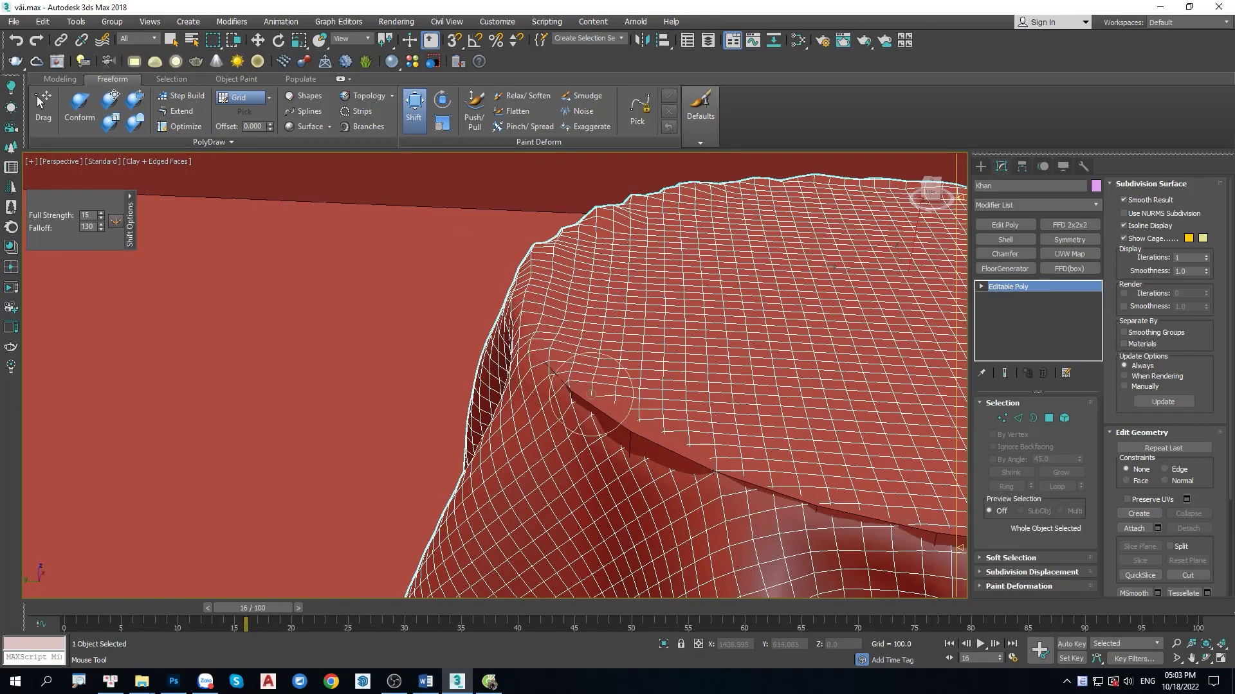
pyautogui.keyDown('alt'); pyautogui.moveTo(585, 404); pyautogui.dragTo(517, 335, button='middle'); pyautogui.keyUp('alt')
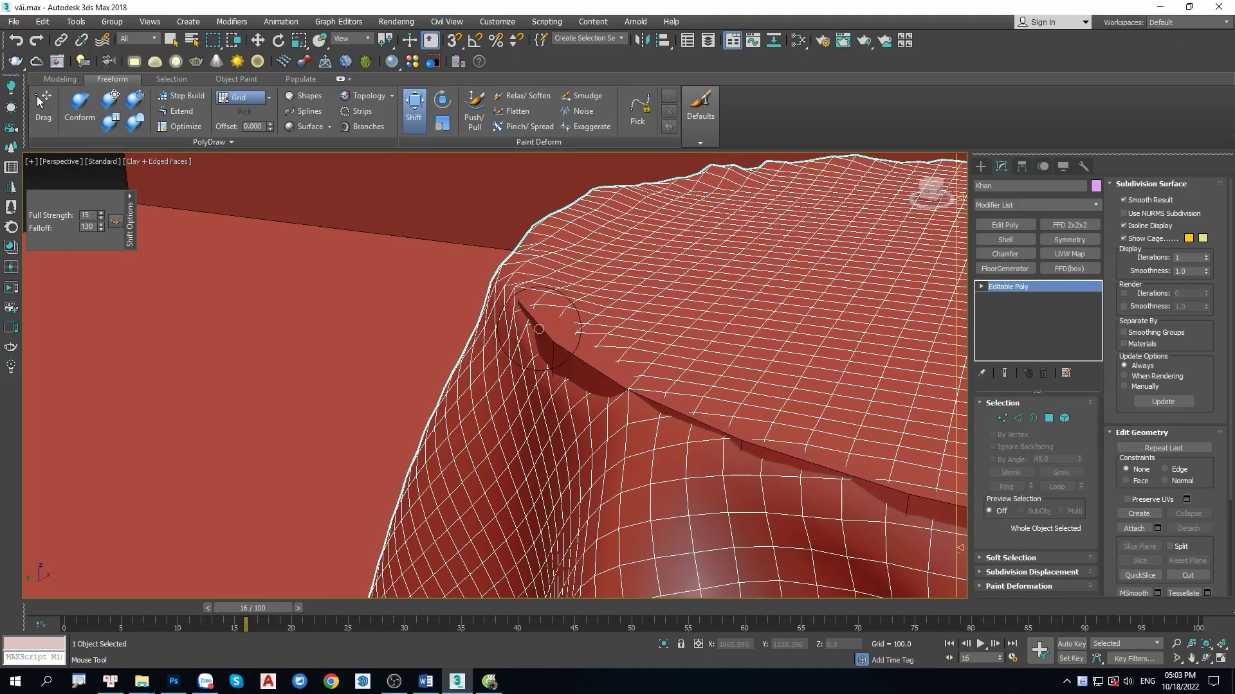
pyautogui.keyDown('alt'); pyautogui.moveTo(533, 320); pyautogui.dragTo(530, 328, button='middle'); pyautogui.keyUp('alt')
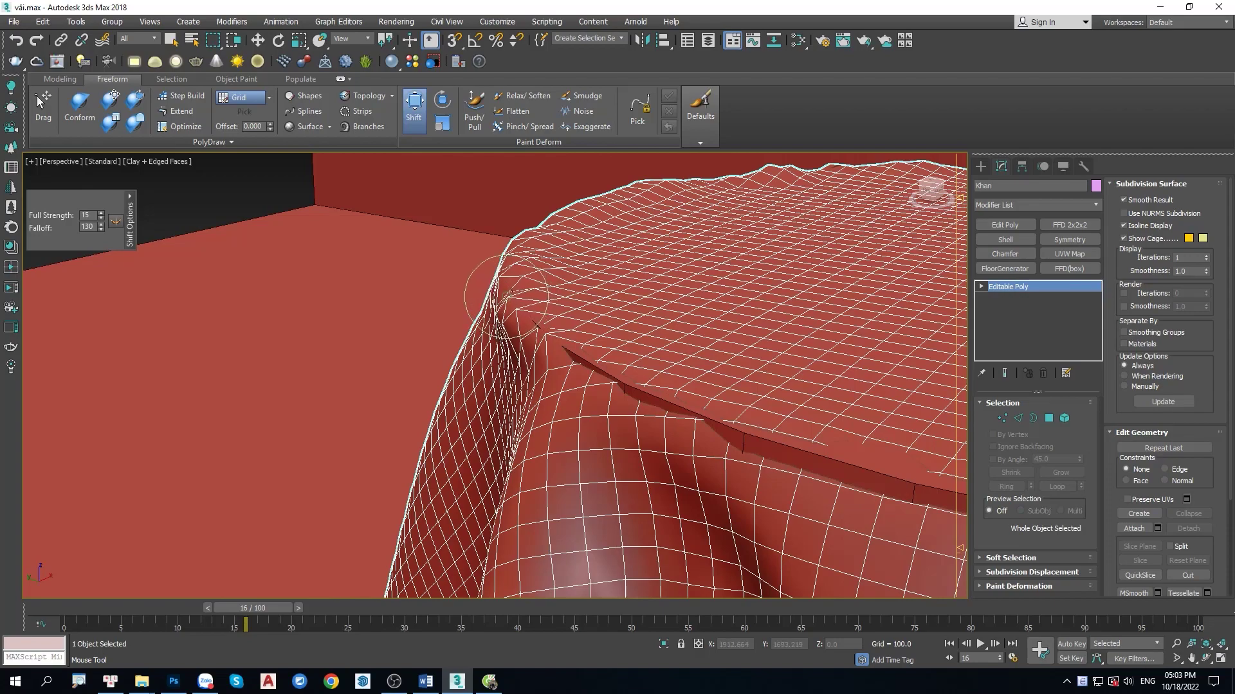
pyautogui.moveTo(531, 316)
pyautogui.keyDown('alt'); pyautogui.mouseDown(button='middle')
pyautogui.moveTo(534, 345)
pyautogui.moveTo(525, 339)
pyautogui.mouseUp(button='middle'); pyautogui.keyUp('alt')
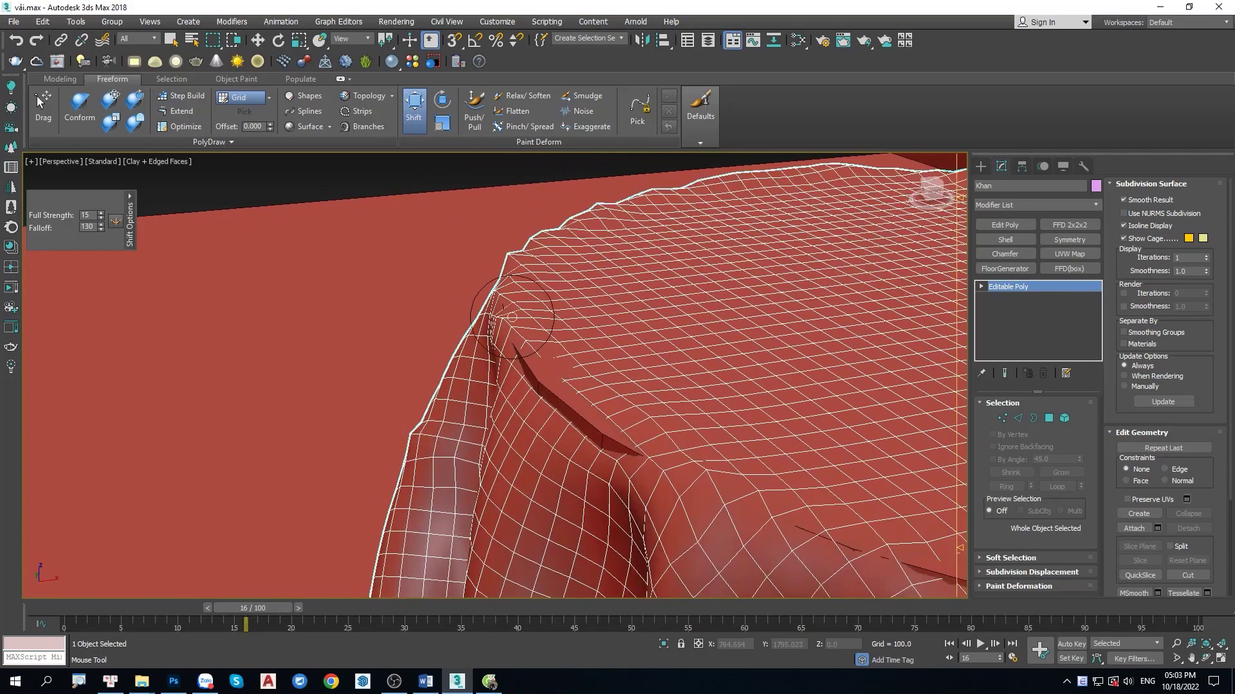
pyautogui.moveTo(527, 369)
pyautogui.keyDown('alt'); pyautogui.mouseDown(button='middle')
pyautogui.moveTo(491, 333)
pyautogui.moveTo(536, 412)
pyautogui.mouseUp(button='middle'); pyautogui.keyUp('alt')
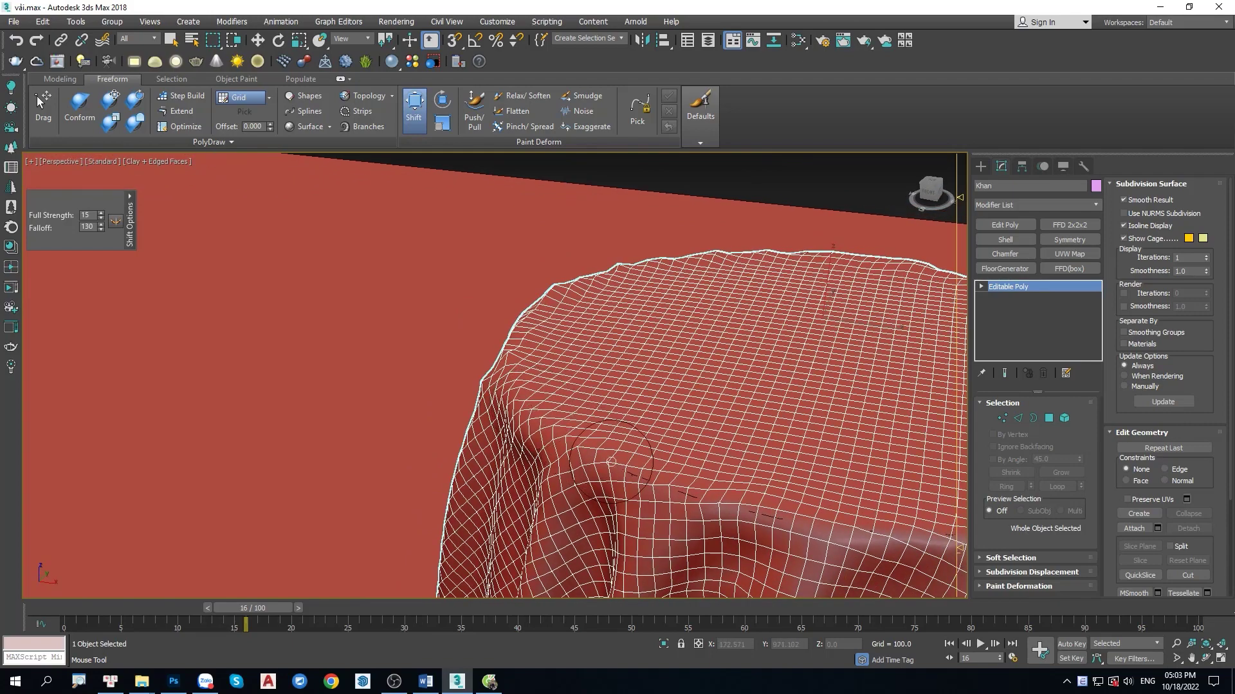
pyautogui.keyDown('alt'); pyautogui.moveTo(627, 473); pyautogui.dragTo(614, 478, button='middle'); pyautogui.keyUp('alt')
pyautogui.moveTo(614, 477); pyautogui.dragTo(627, 494)
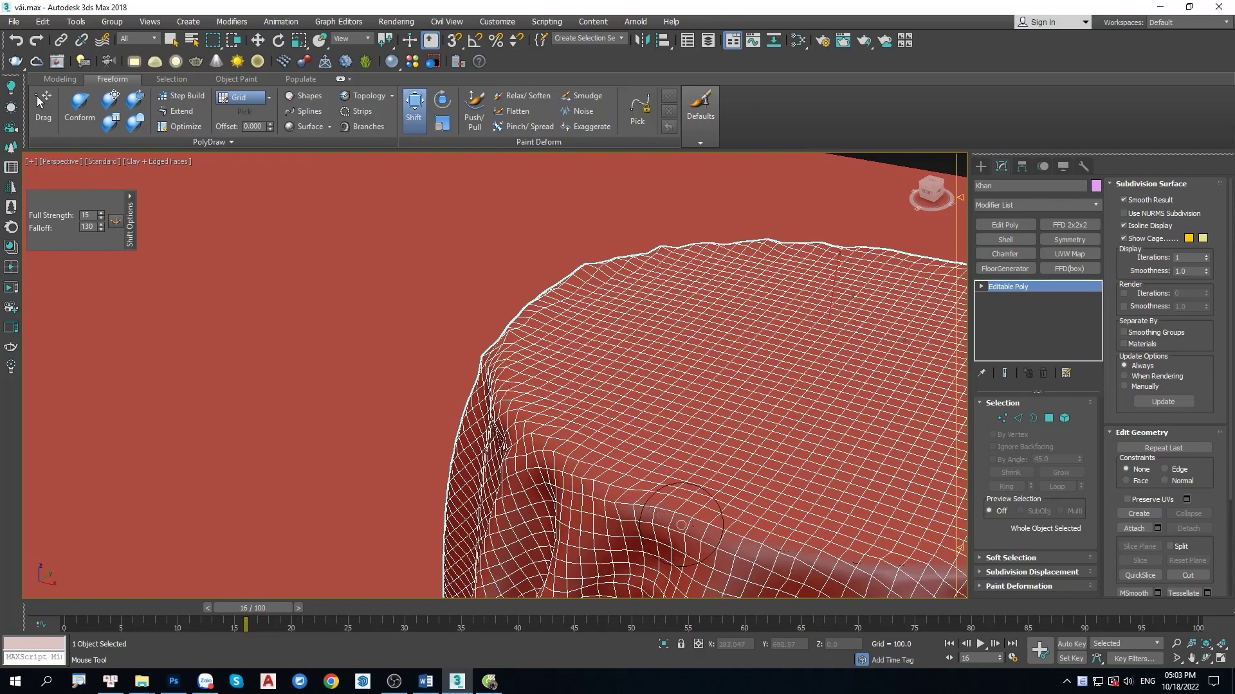
pyautogui.moveTo(623, 492)
pyautogui.keyDown('alt'); pyautogui.mouseDown(button='middle')
pyautogui.moveTo(524, 474)
pyautogui.moveTo(681, 514)
pyautogui.moveTo(551, 414)
pyautogui.moveTo(579, 441)
pyautogui.moveTo(762, 362)
pyautogui.mouseUp(button='middle'); pyautogui.keyUp('alt')
# - Add a TurboSmooth modifier with 1 iteration to the tablecloth
pyautogui.click(982, 167)
pyautogui.click(1008, 204)
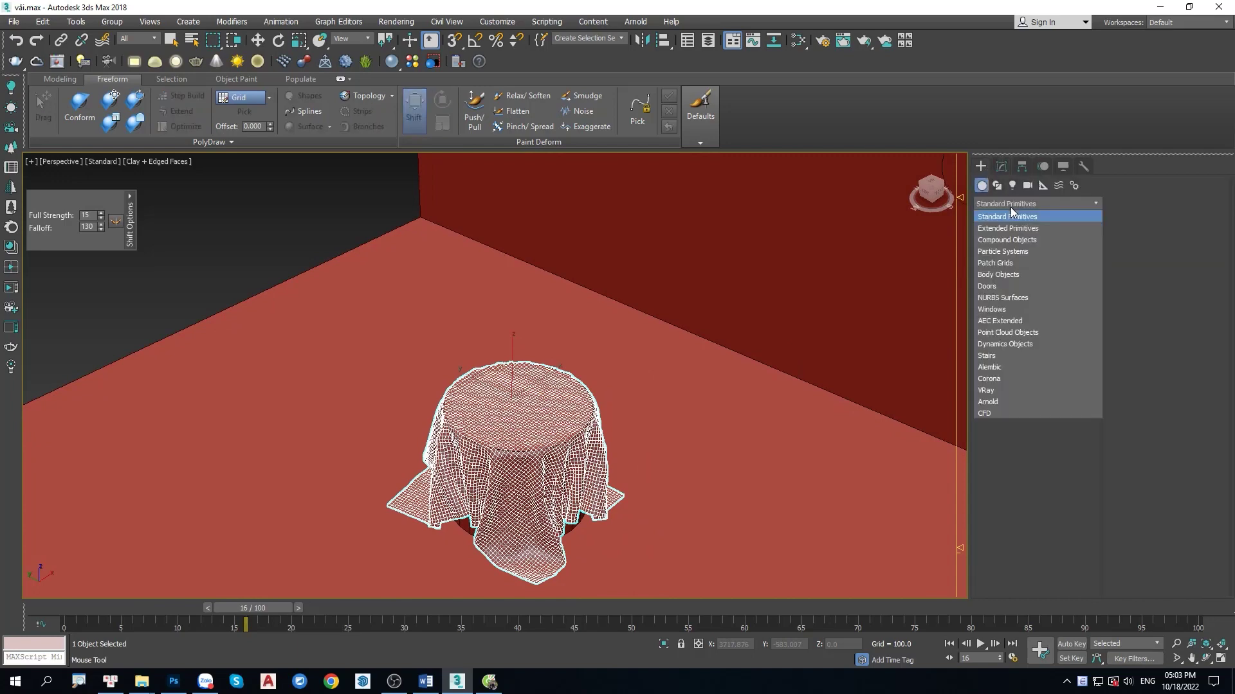
pyautogui.click(1001, 167)
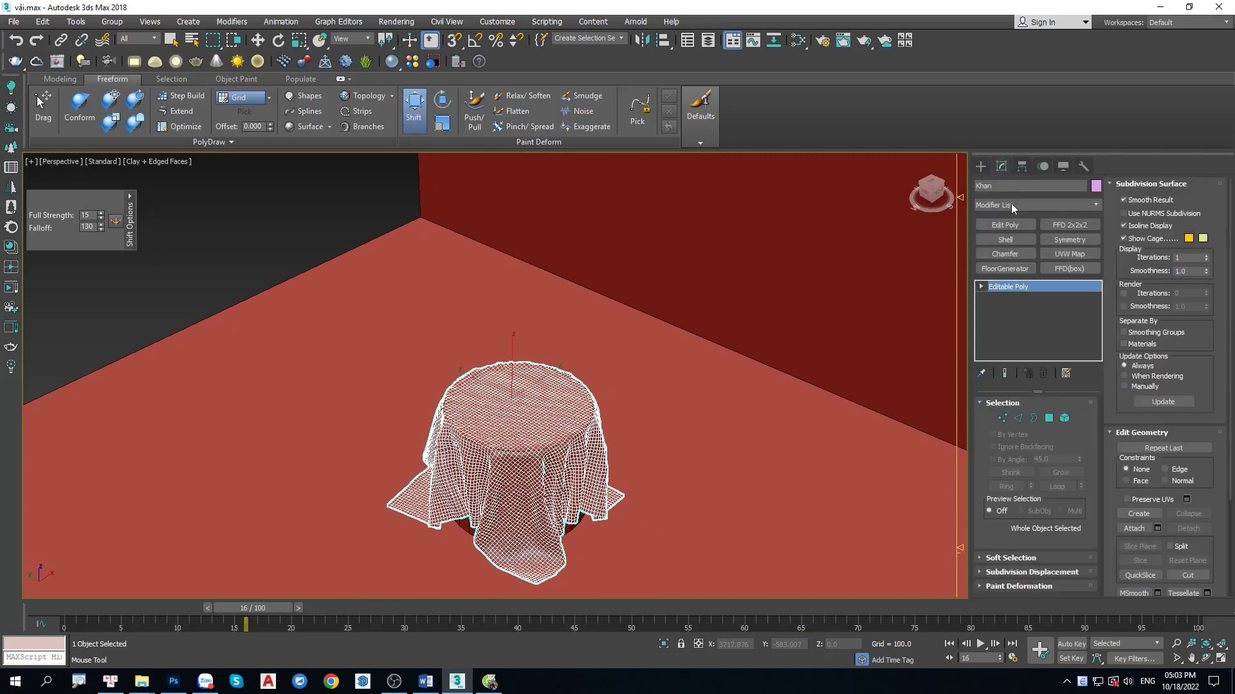
pyautogui.click(1010, 205)
pyautogui.write('tu')
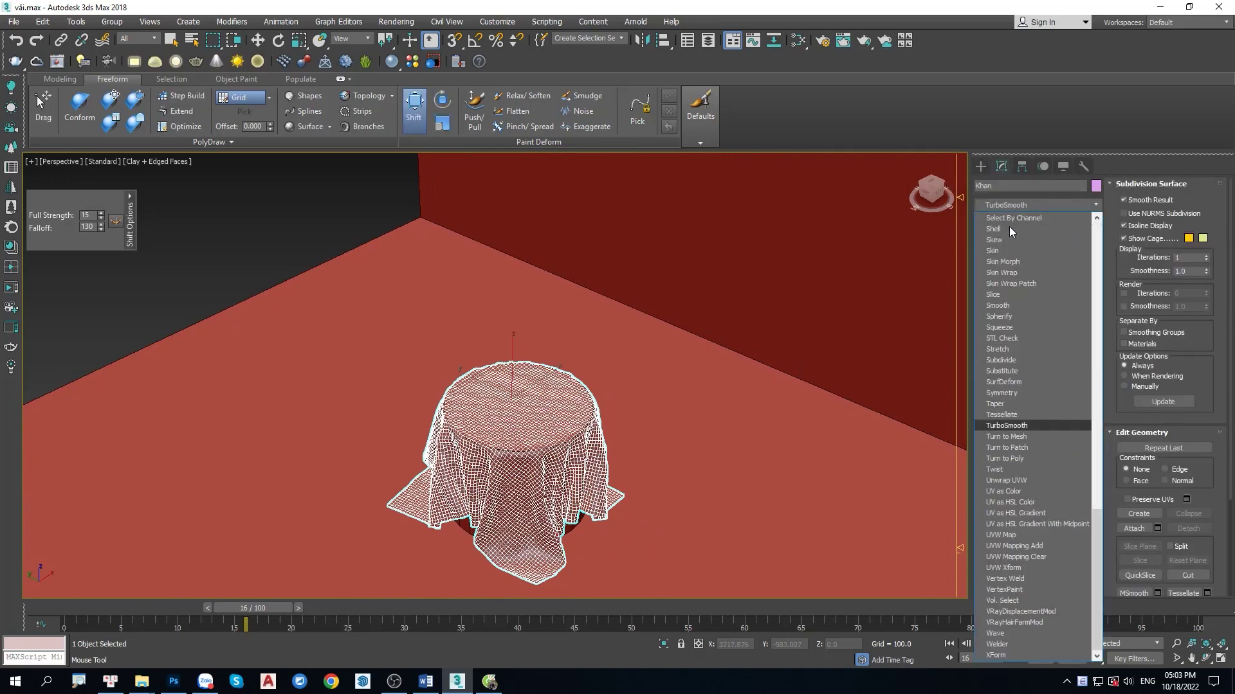
pyautogui.click(1000, 425)
pyautogui.press('w')
pyautogui.scroll(5, 515, 370)
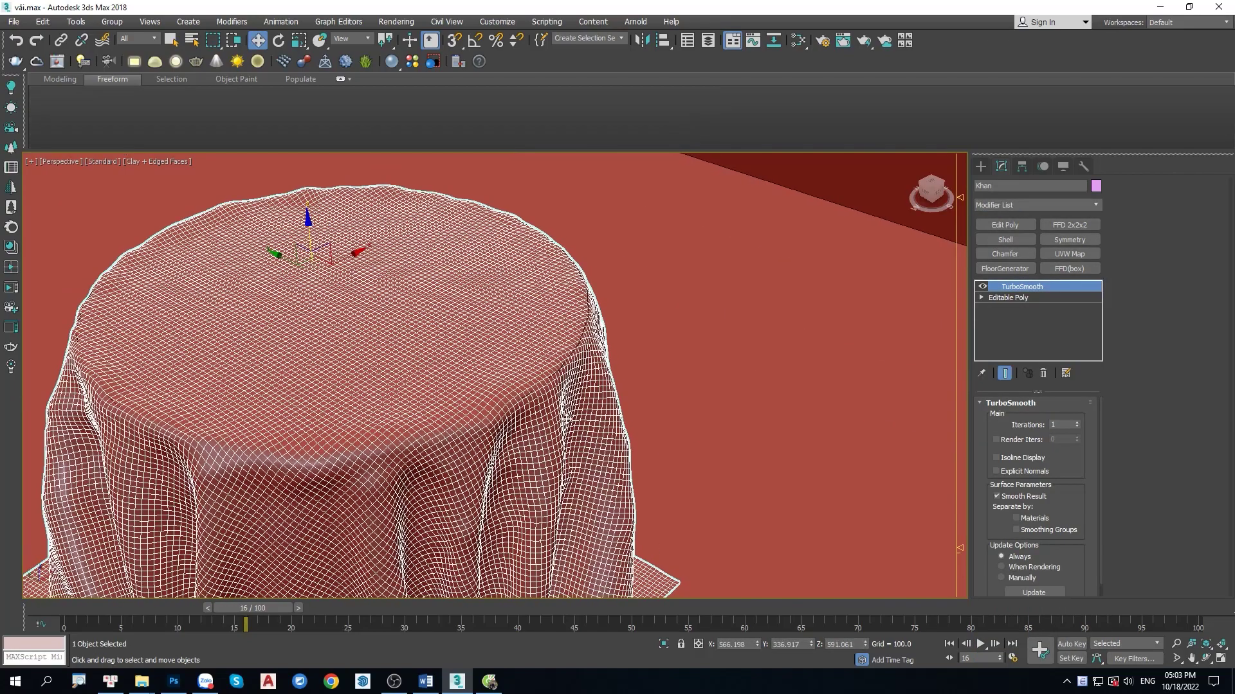
pyautogui.scroll(3, 515, 370)
# - Hide edged faces and zoom in to inspect the smoothed tablecloth
pyautogui.press('F4')
pyautogui.scroll(1, 589, 367)
pyautogui.scroll(-5, 589, 367)
pyautogui.keyDown('alt'); pyautogui.moveTo(667, 350); pyautogui.dragTo(399, 350, button='middle'); pyautogui.keyUp('alt')
pyautogui.scroll(2, 570, 358)
pyautogui.scroll(1, 616, 349)
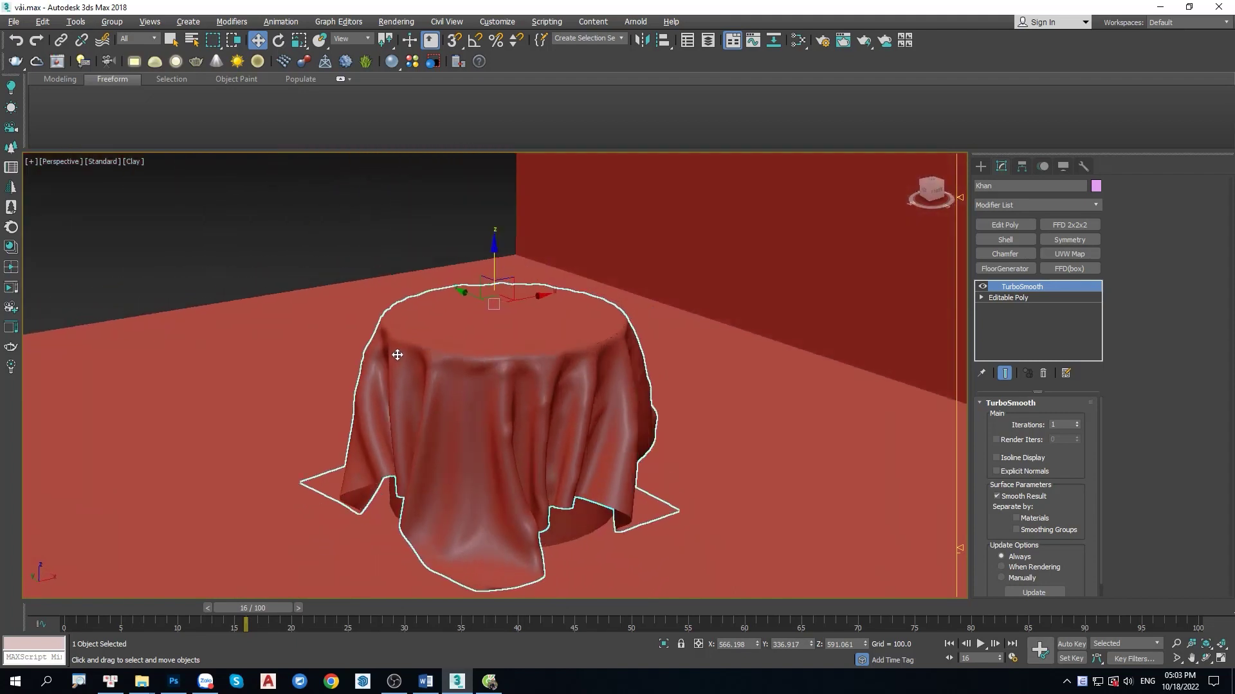
pyautogui.scroll(1, 399, 349)
pyautogui.scroll(2, 458, 386)
pyautogui.moveTo(457, 386)
pyautogui.mouseDown(button='middle')
pyautogui.moveTo(439, 356)
pyautogui.moveTo(414, 347)
pyautogui.mouseUp(button='middle')
pyautogui.scroll(2, 468, 369)
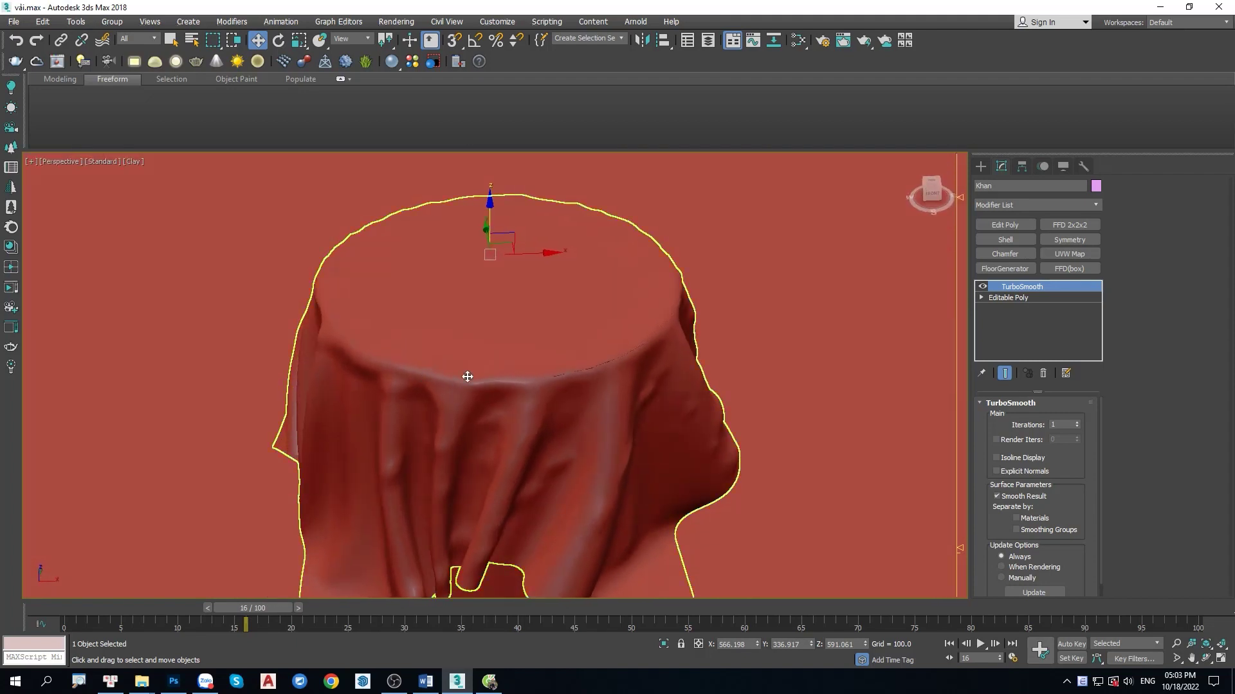
pyautogui.scroll(2, 587, 369)
pyautogui.scroll(1, 593, 369)
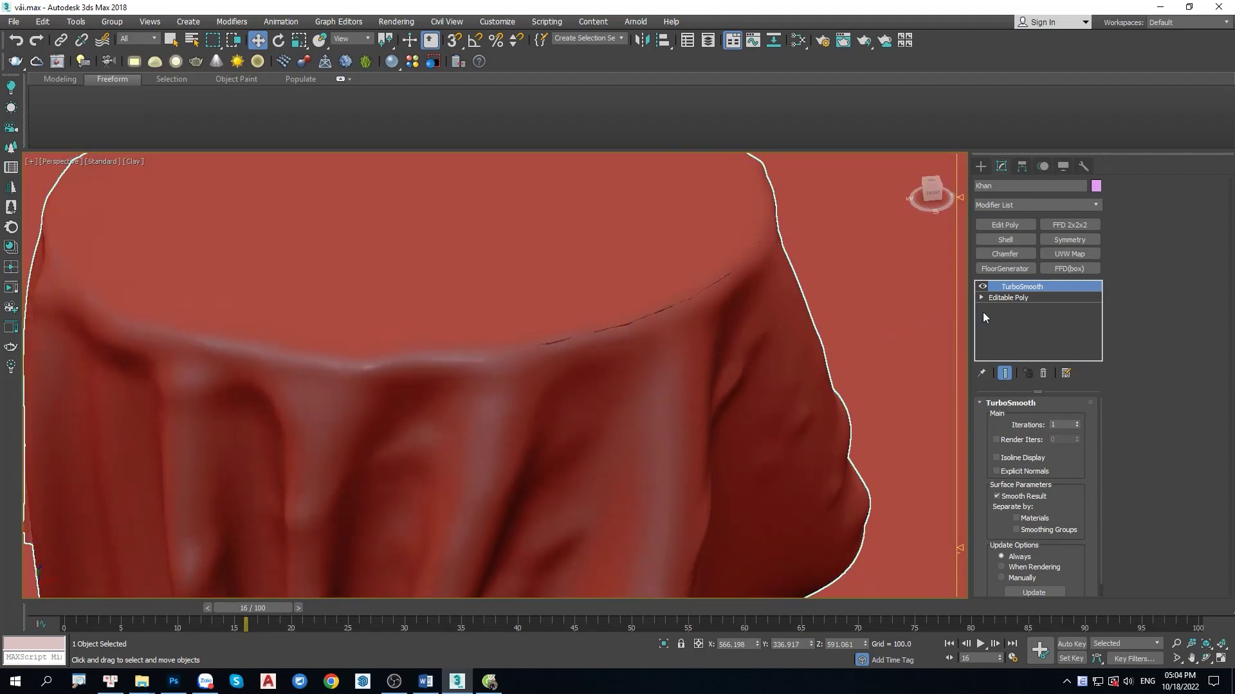
# - Return to the Editable Poly level and ready the Shift brush to touch up a rim fold
pyautogui.click(1004, 298)
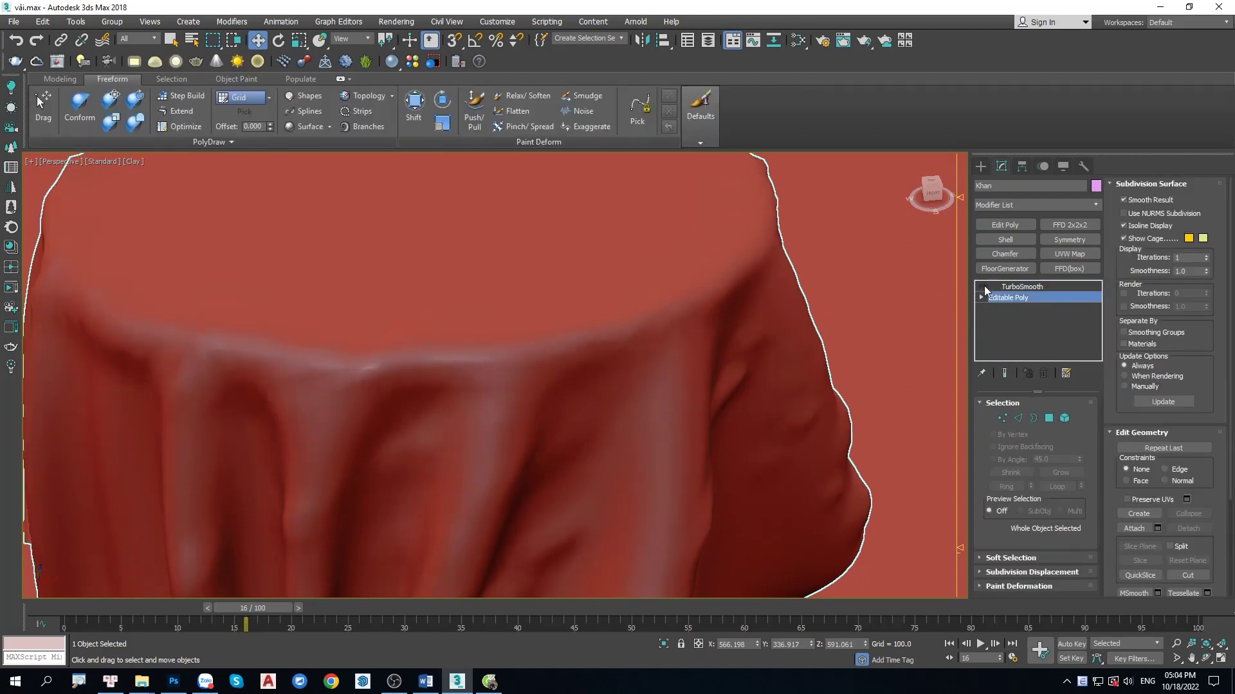
pyautogui.click(1006, 287)
pyautogui.scroll(-5, 804, 317)
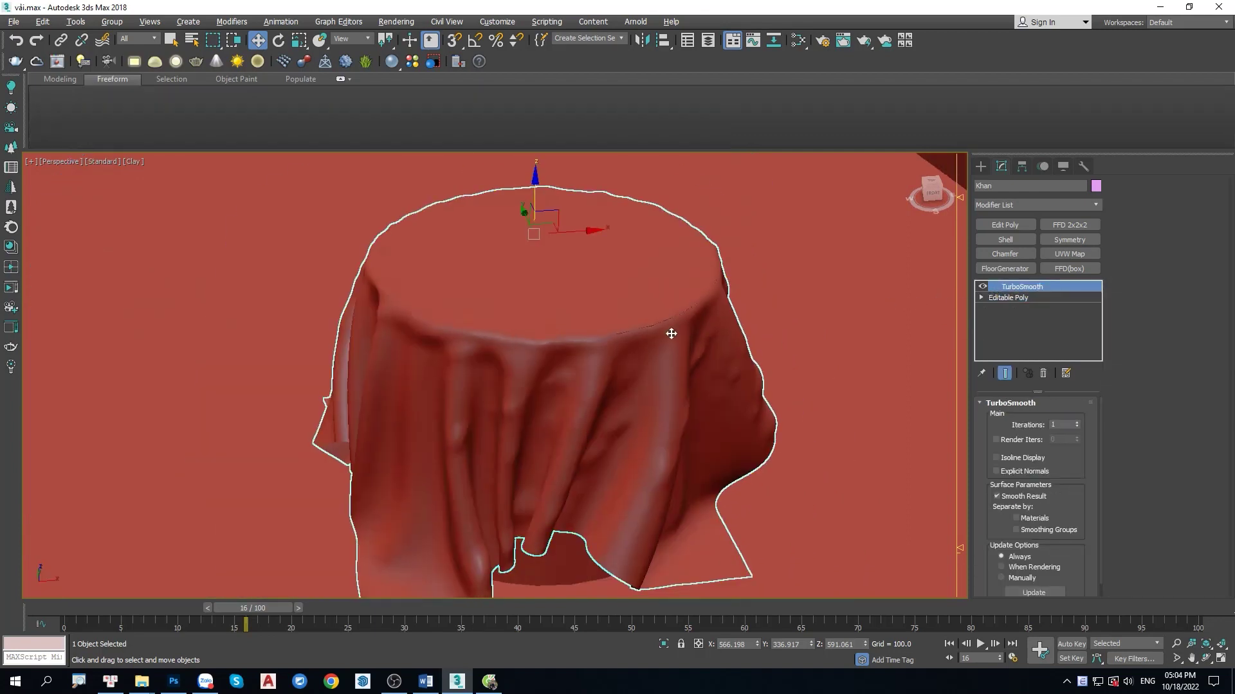
pyautogui.keyDown('alt'); pyautogui.moveTo(667, 333); pyautogui.dragTo(714, 322, button='middle'); pyautogui.keyUp('alt')
pyautogui.scroll(5, 715, 293)
pyautogui.click(1016, 299)
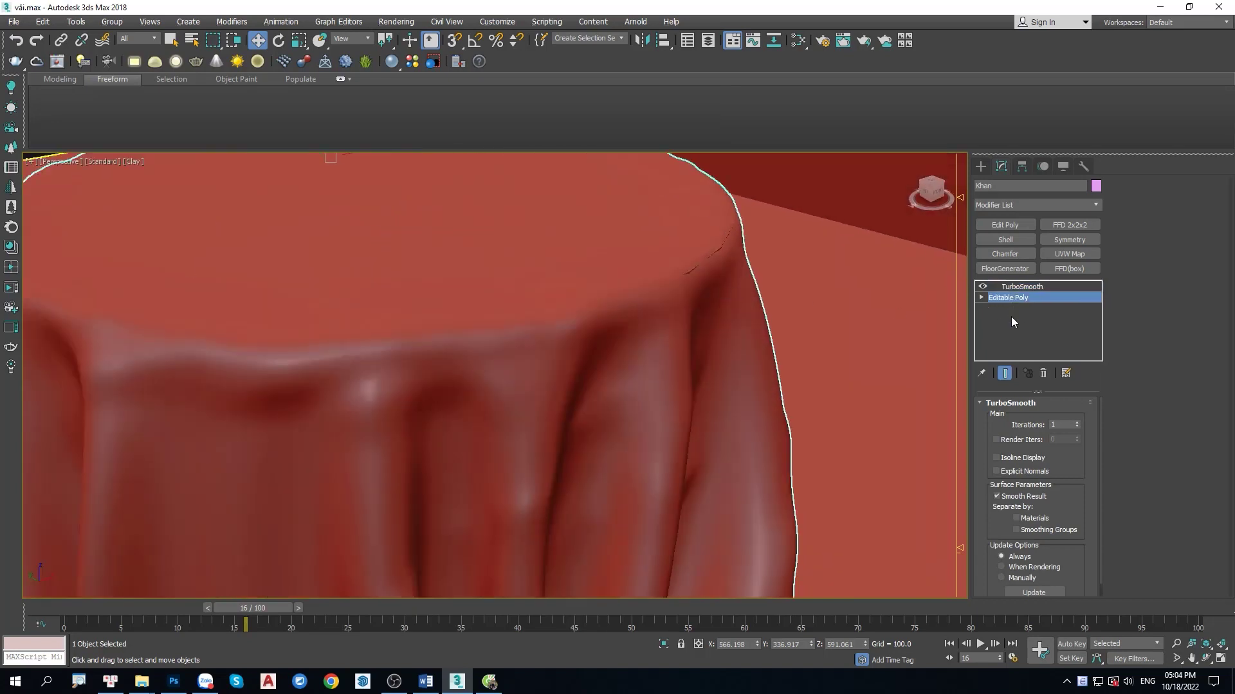
pyautogui.click(414, 104)
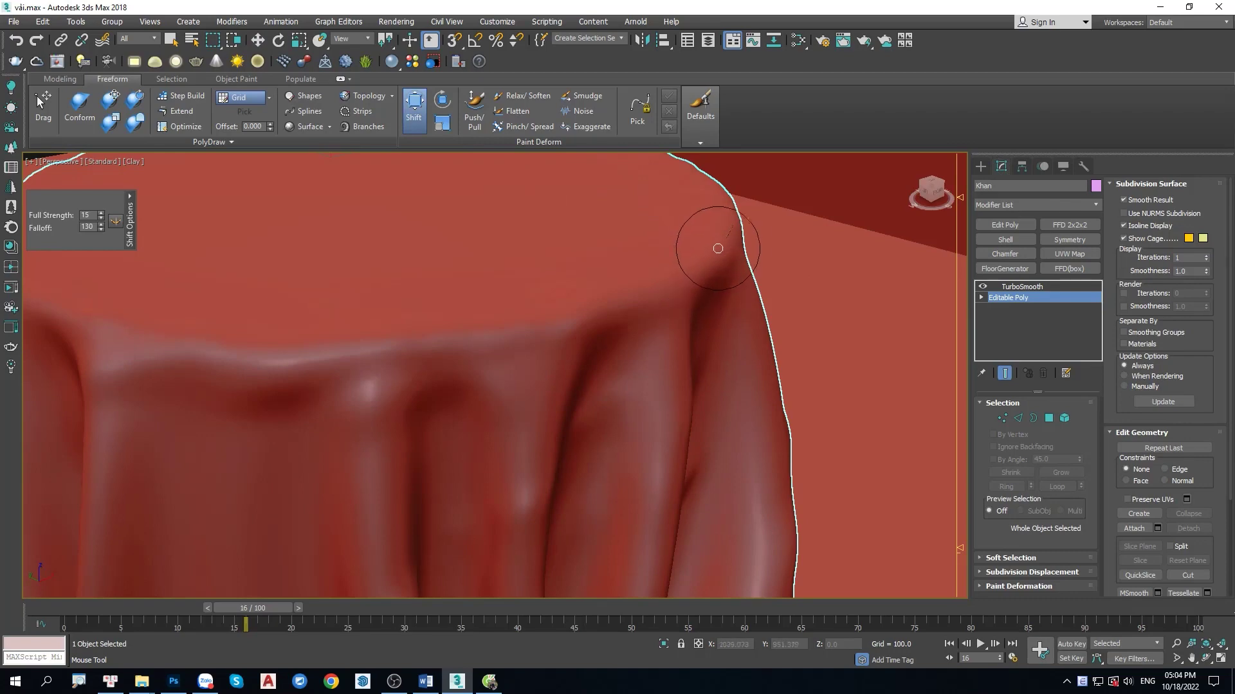
pyautogui.scroll(-5, 714, 218)
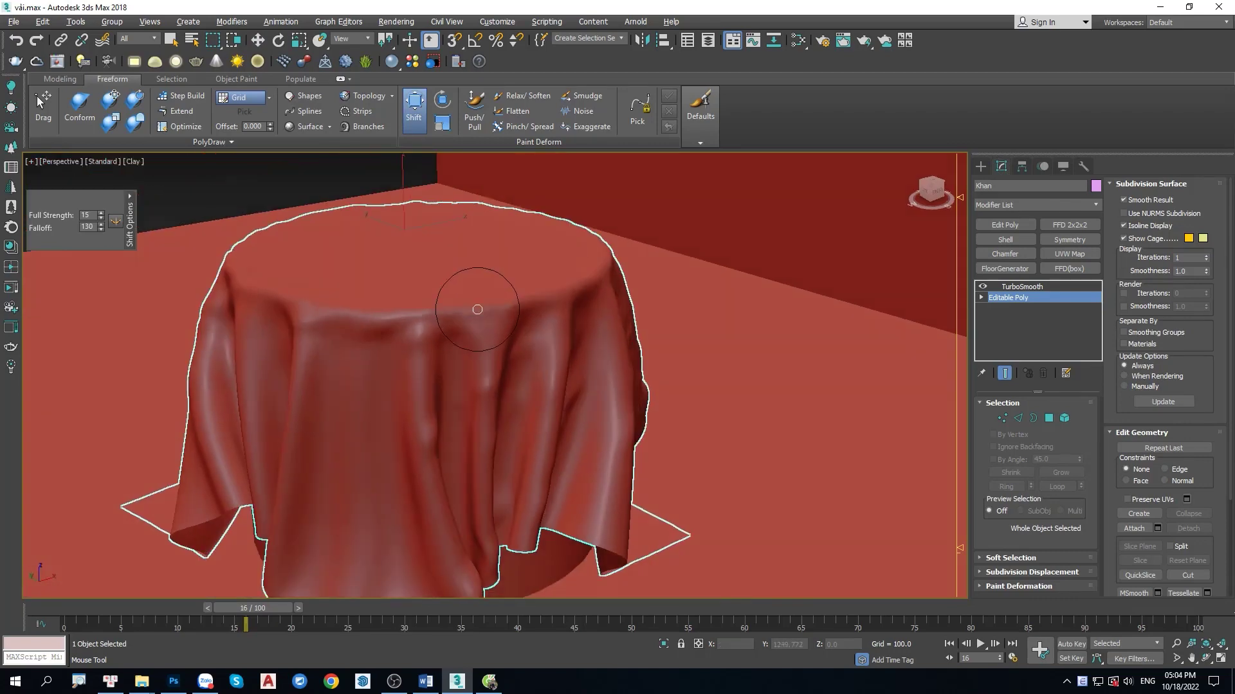
pyautogui.moveTo(482, 314)
pyautogui.keyDown('alt'); pyautogui.mouseDown(button='middle')
pyautogui.moveTo(510, 303)
pyautogui.moveTo(417, 306)
pyautogui.moveTo(516, 345)
pyautogui.mouseUp(button='middle'); pyautogui.keyUp('alt')
pyautogui.click(980, 166)
pyautogui.scroll(-5, 532, 312)
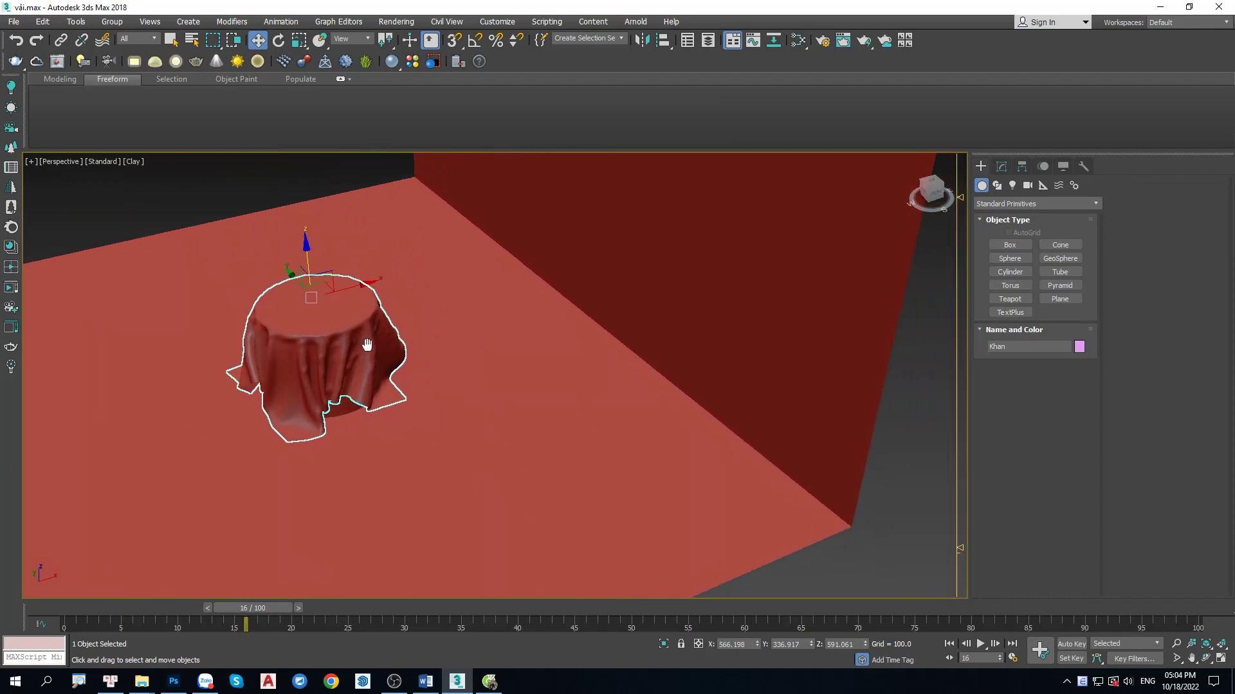
# - Draw a thin flat box on the floor beside the table, about 850 × 568 × 1.3
pyautogui.press('F4')
pyautogui.click(788, 492)
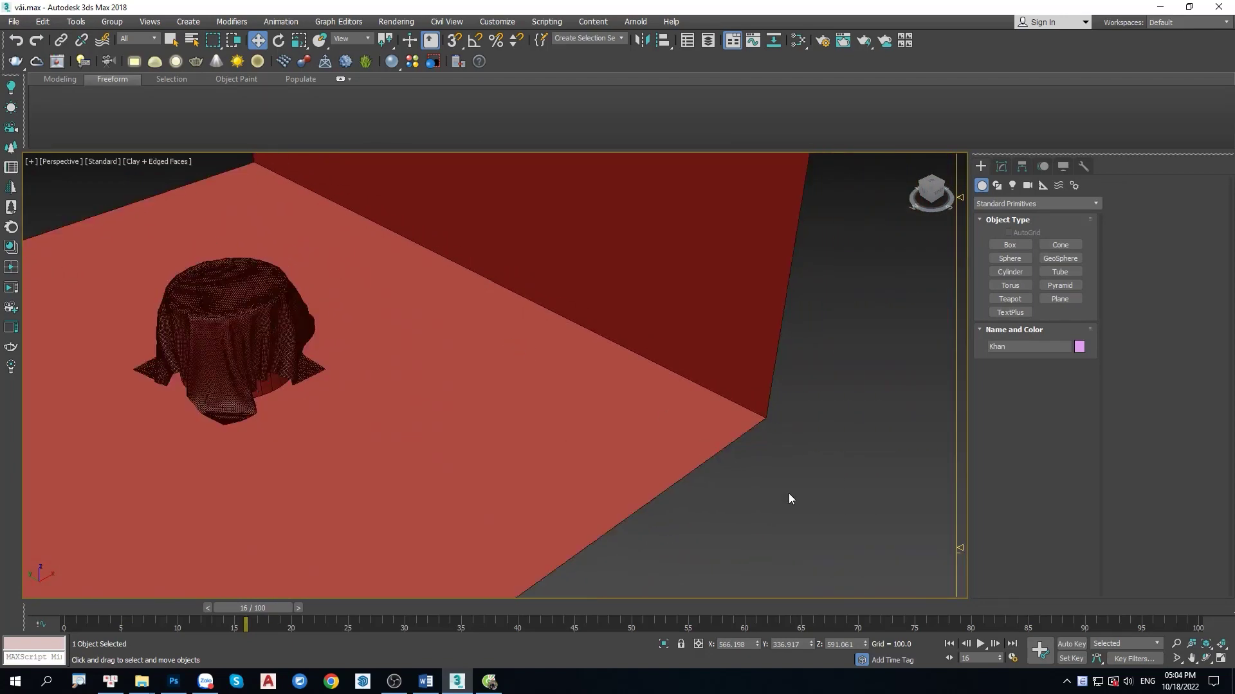
pyautogui.click(1011, 245)
pyautogui.scroll(3, 557, 369)
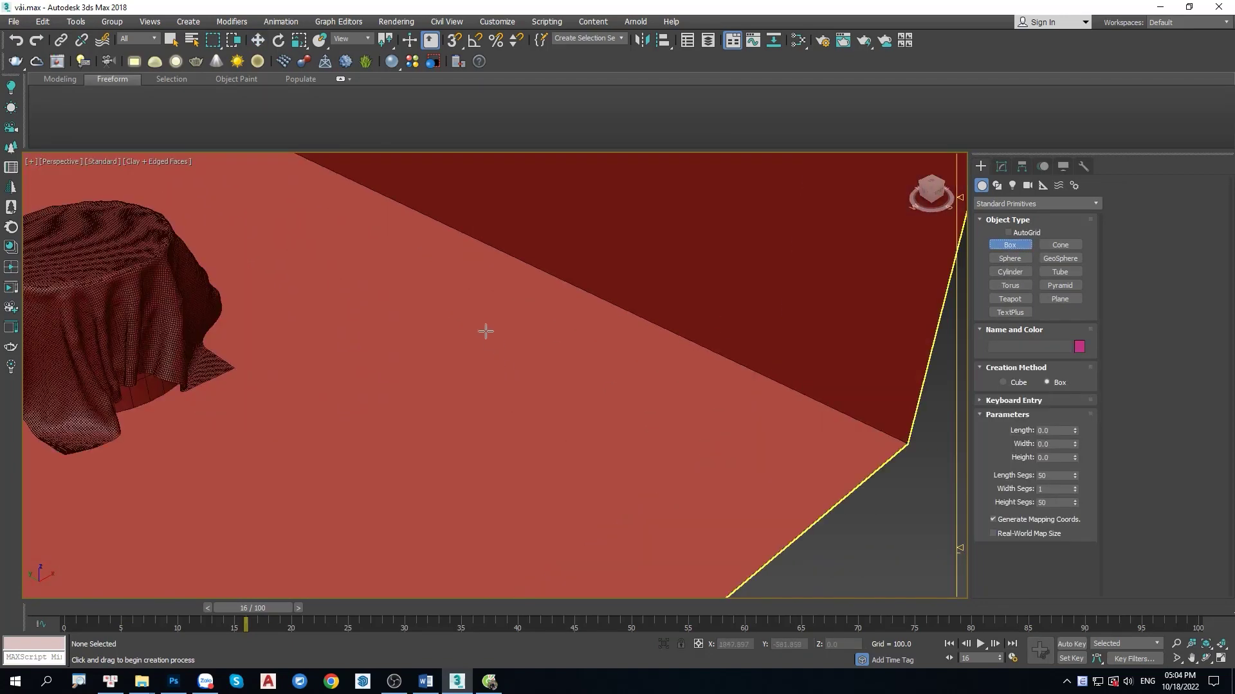
pyautogui.moveTo(479, 315)
pyautogui.mouseDown()
pyautogui.moveTo(566, 444)
pyautogui.moveTo(529, 458)
pyautogui.mouseUp()
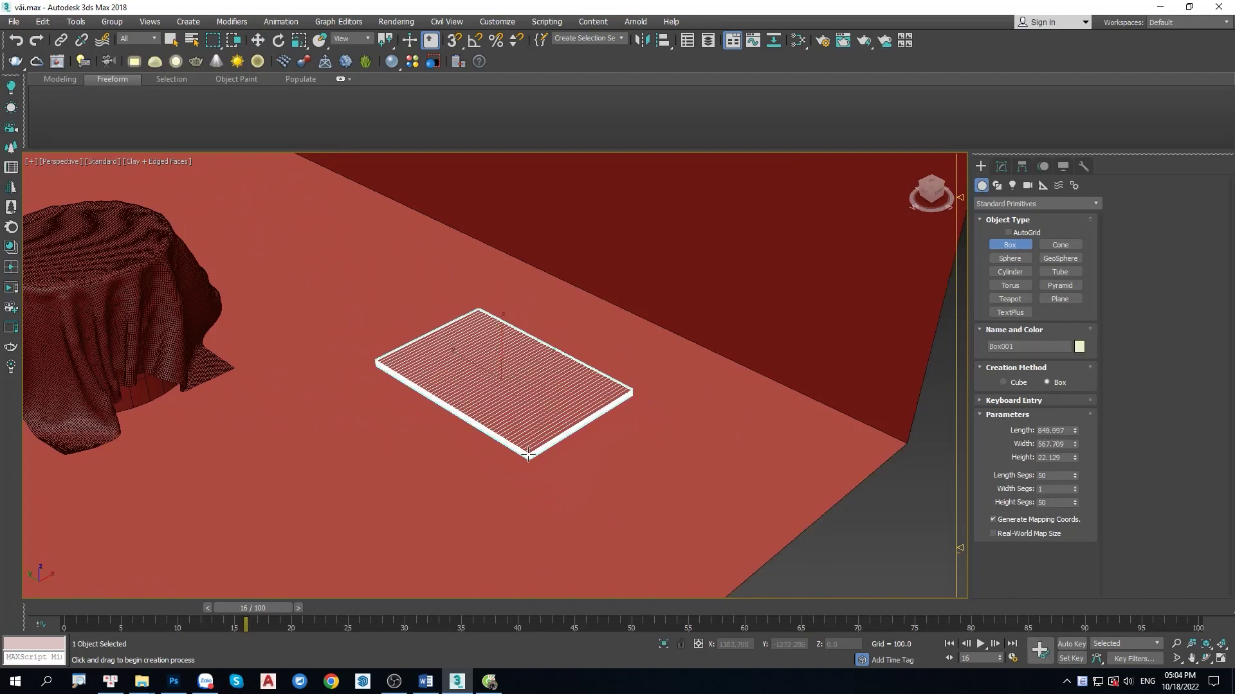
pyautogui.scroll(5, 534, 455)
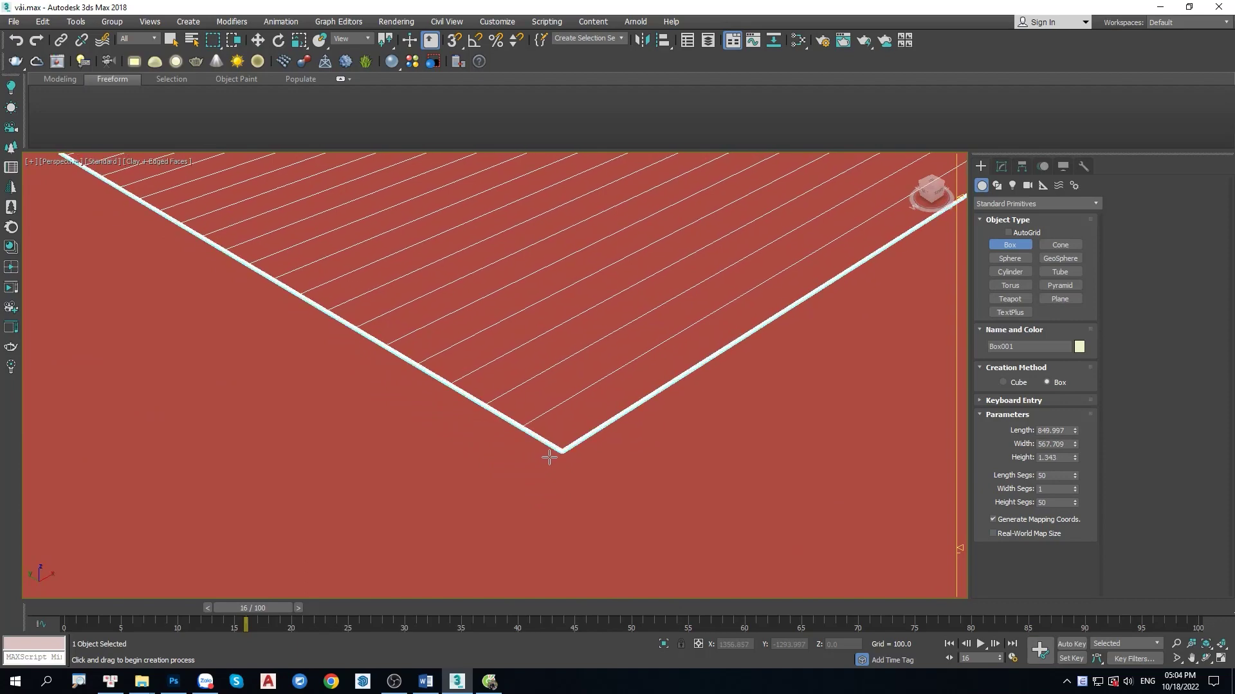
pyautogui.click(549, 456)
pyautogui.press('w')
pyautogui.press('z')
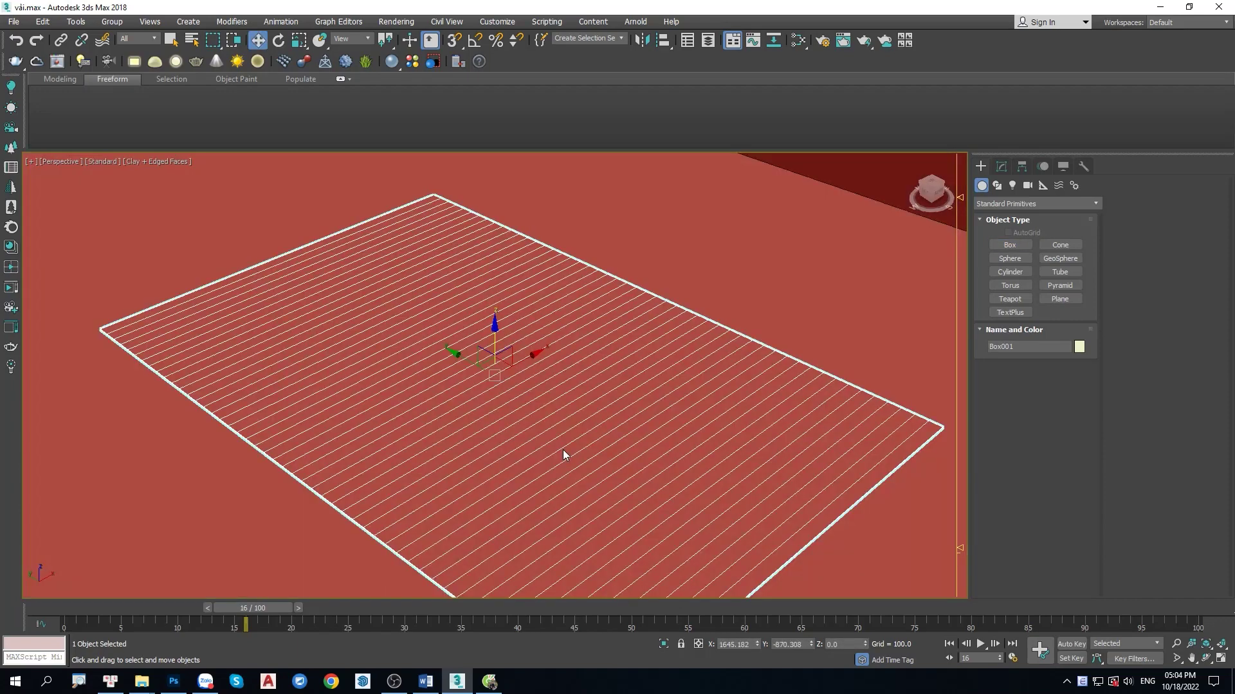
pyautogui.keyDown('alt'); pyautogui.moveTo(551, 422); pyautogui.dragTo(545, 353, button='middle'); pyautogui.keyUp('alt')
pyautogui.scroll(4, 572, 450)
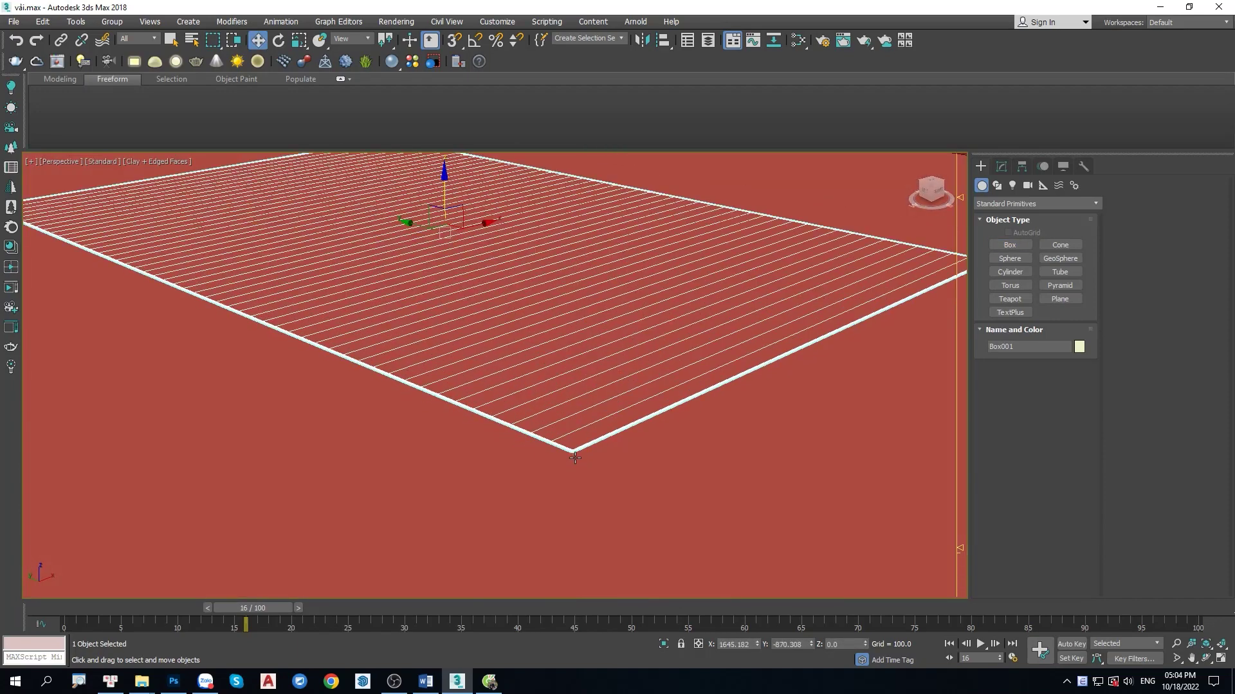
pyautogui.scroll(3, 574, 444)
# - Give the box 50 × 50 × 1 segments and zoom out to see it beside the table
pyautogui.click(1001, 166)
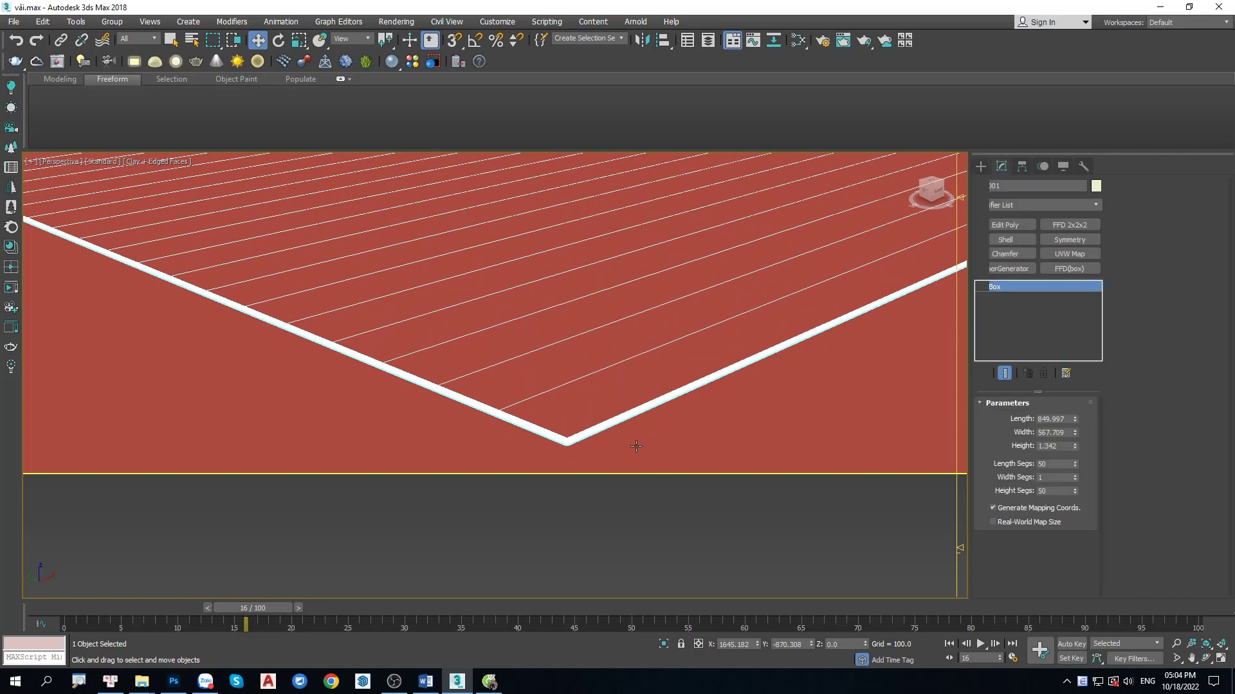
pyautogui.rightClick(1074, 465)
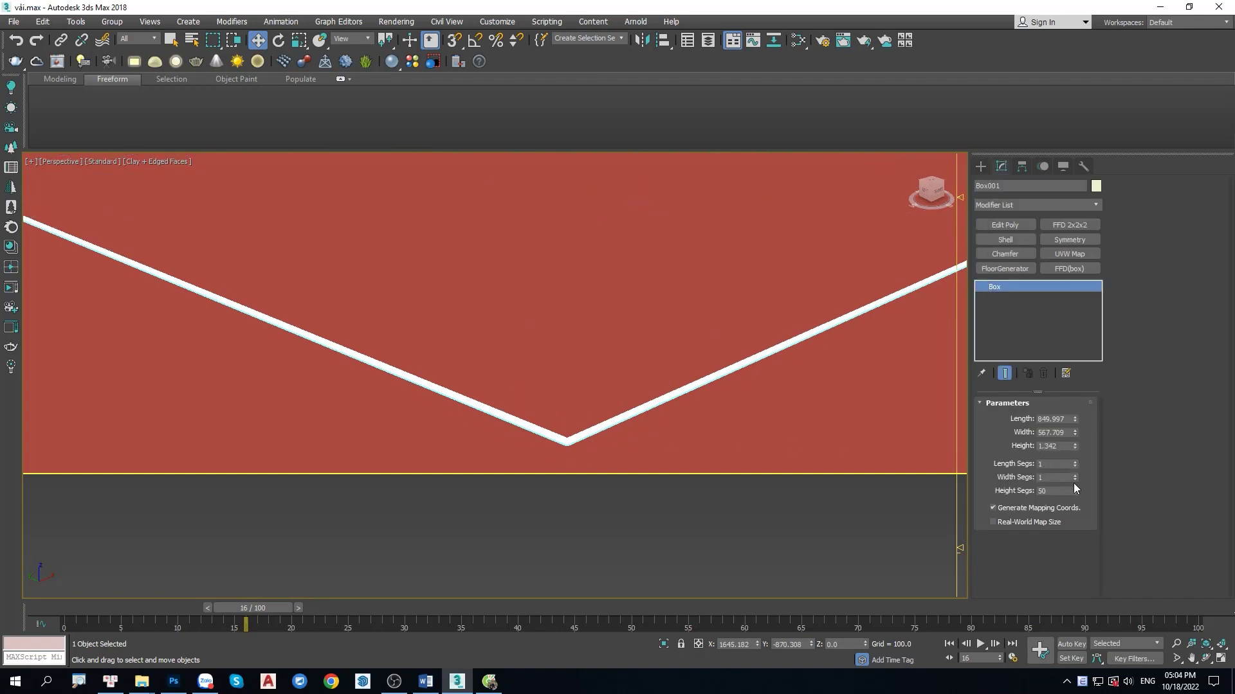
pyautogui.rightClick(1074, 488)
pyautogui.press('z')
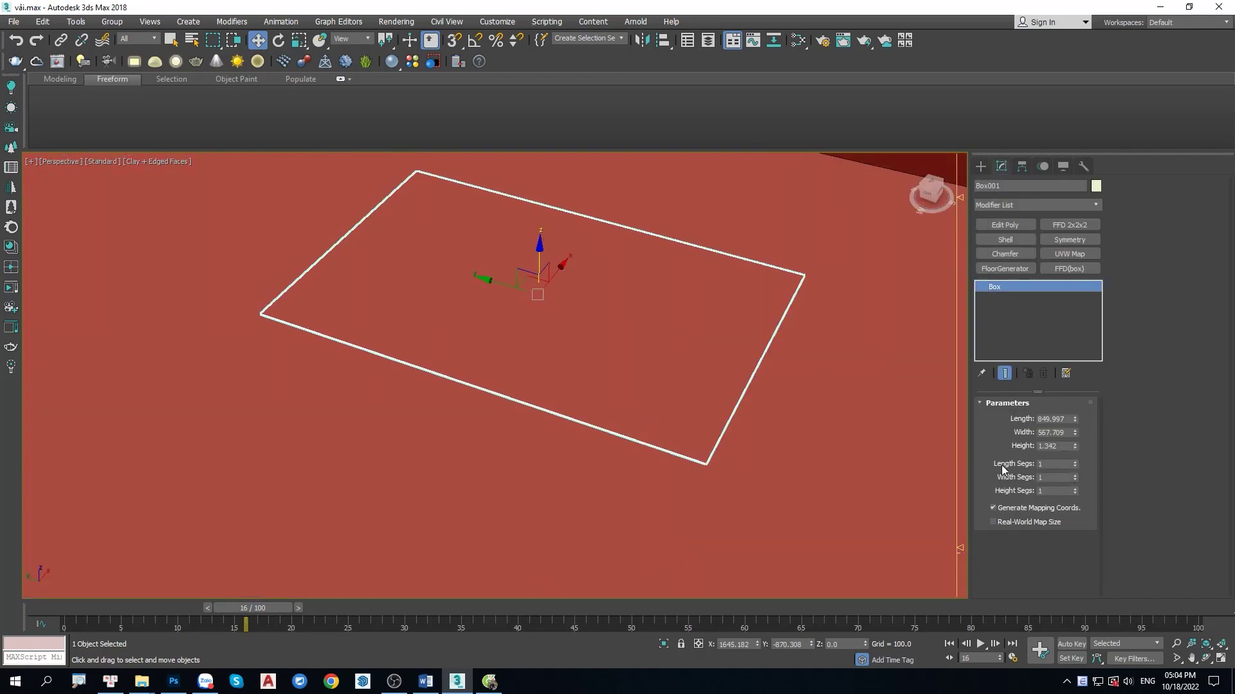
pyautogui.moveTo(1075, 468); pyautogui.dragTo(1068, 432)
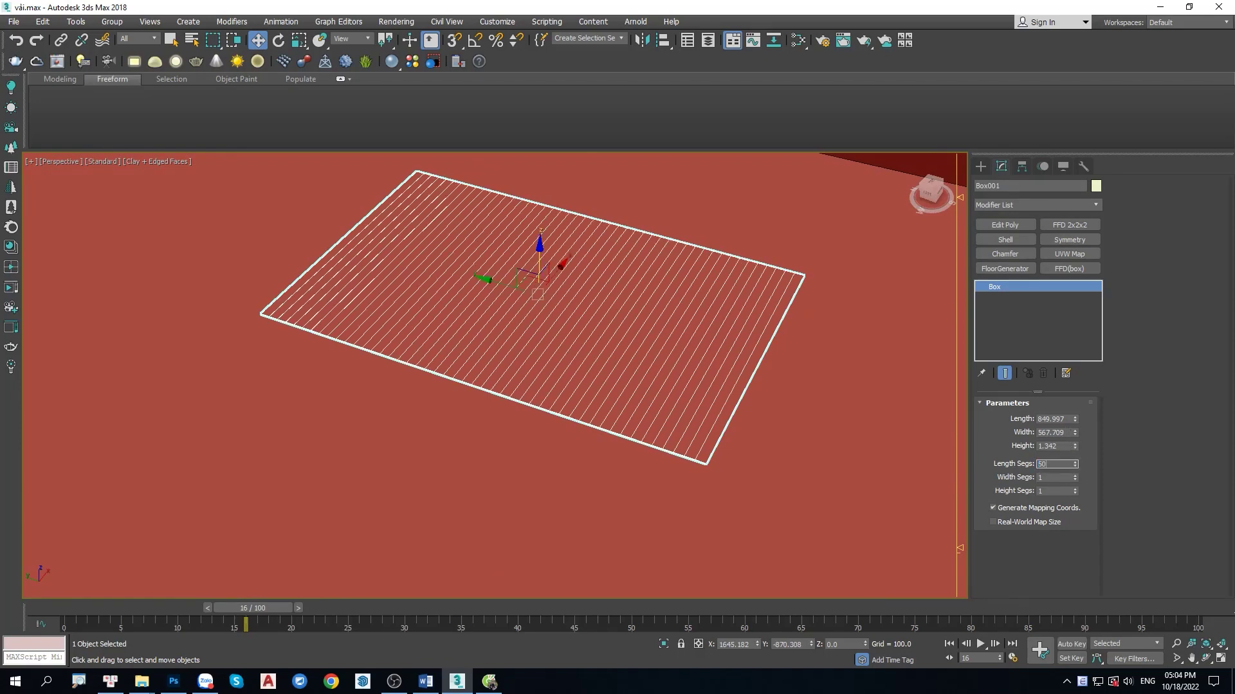
pyautogui.press('Tab')
pyautogui.write('50')
pyautogui.press('Return')
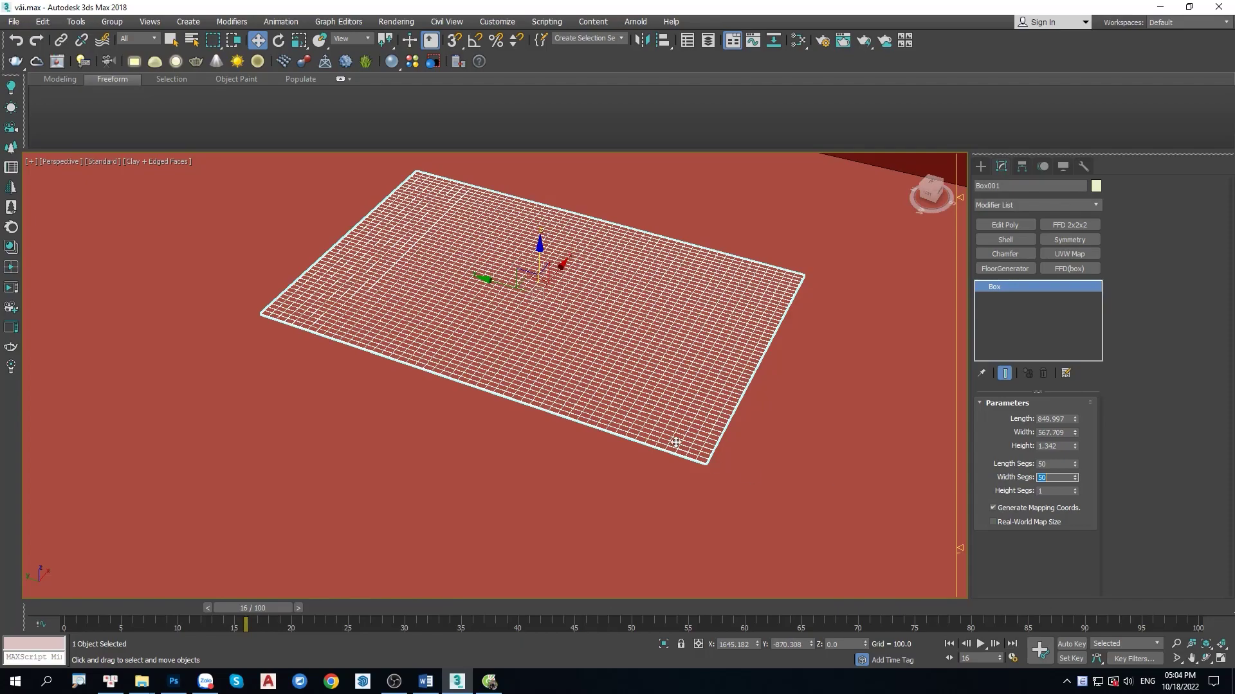
pyautogui.moveTo(675, 442)
pyautogui.keyDown('alt'); pyautogui.mouseDown(button='middle')
pyautogui.moveTo(634, 394)
pyautogui.moveTo(598, 471)
pyautogui.moveTo(731, 420)
pyautogui.moveTo(672, 364)
pyautogui.mouseUp(button='middle'); pyautogui.keyUp('alt')
pyautogui.scroll(-3, 621, 427)
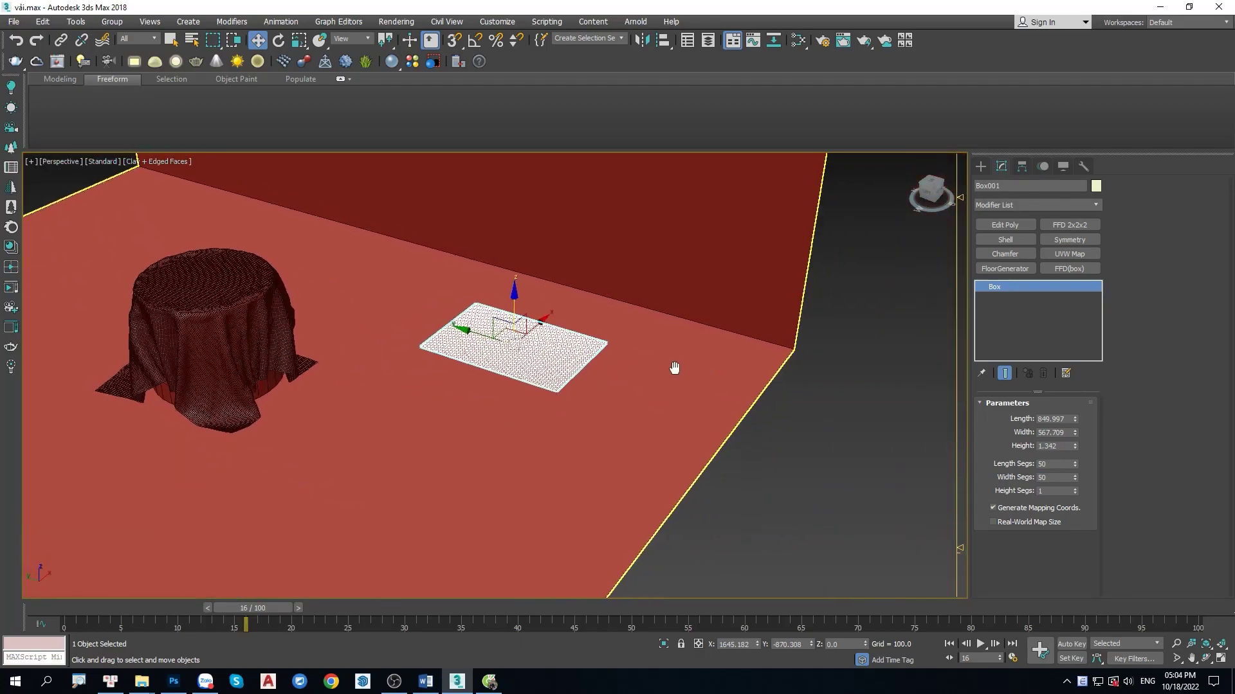
# - Rename the plane to Goi1 and add a Cloth modifier
pyautogui.click(827, 387)
pyautogui.click(551, 350)
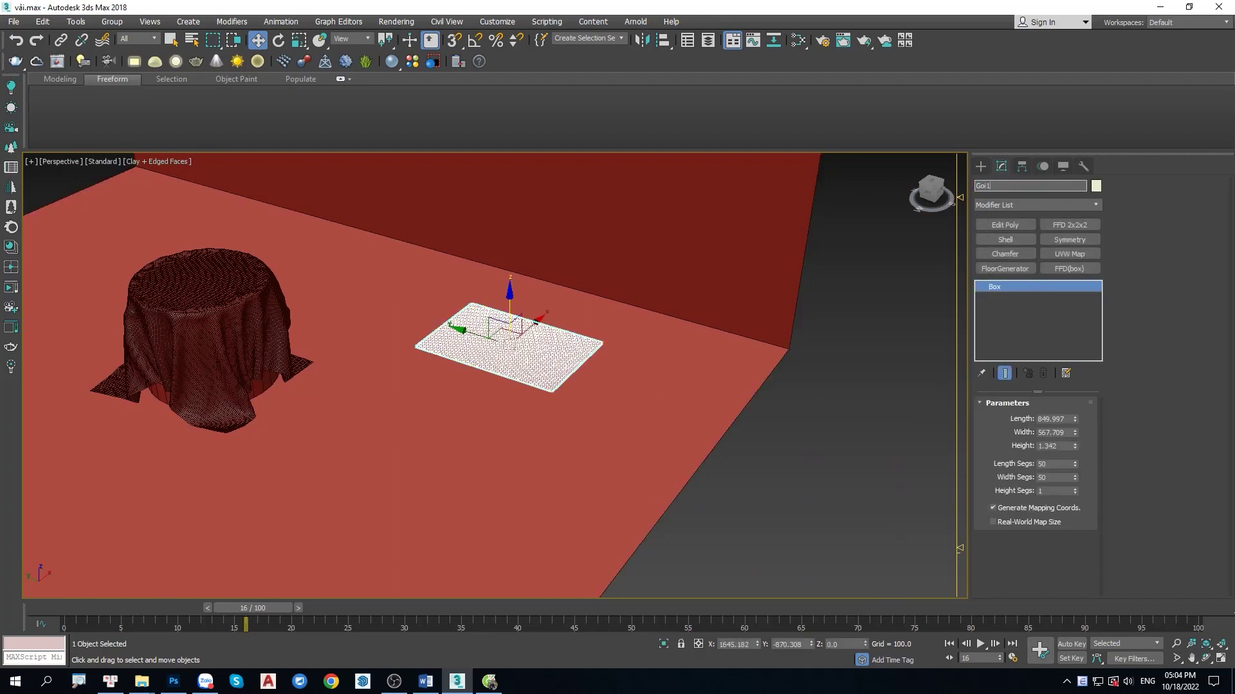
pyautogui.write('Goi1')
pyautogui.press('Return')
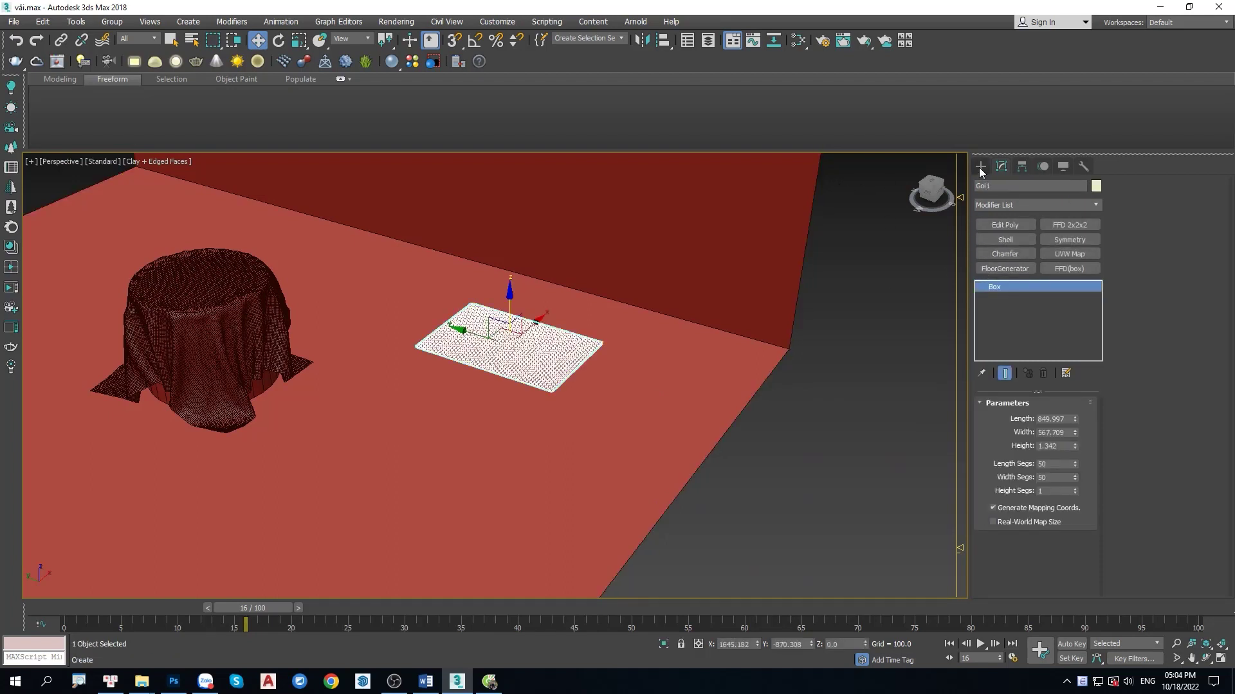
pyautogui.click(1012, 203)
pyautogui.write('cl')
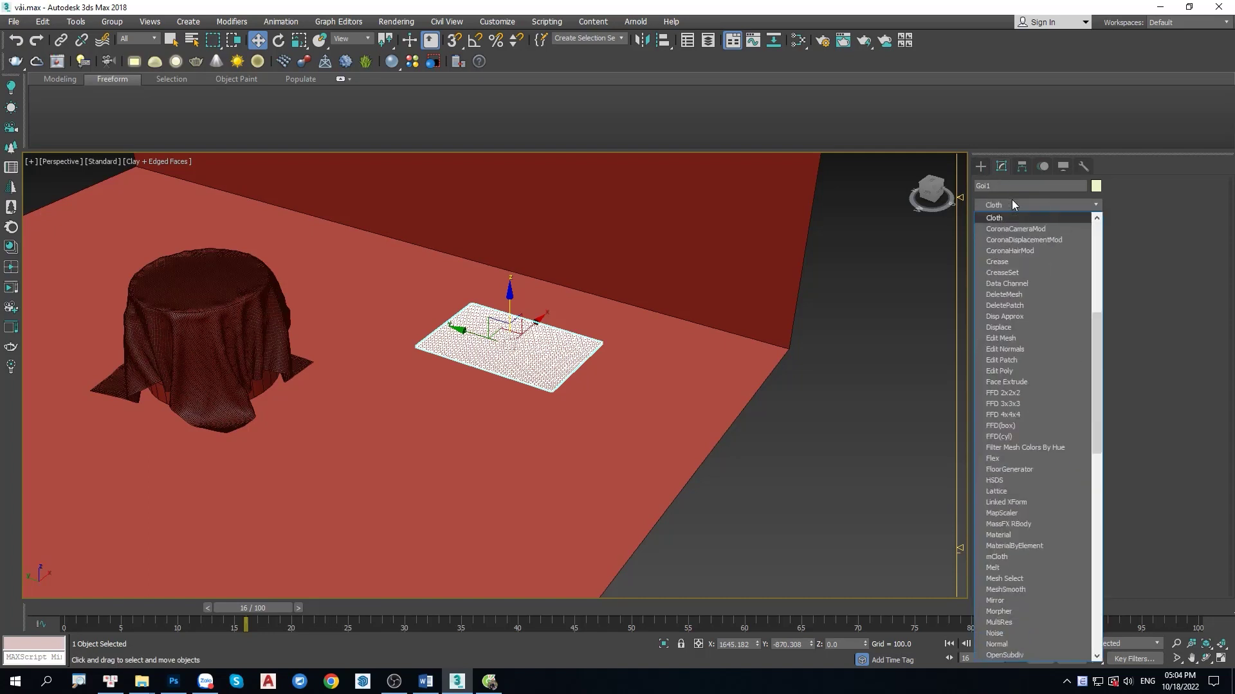
pyautogui.click(1005, 220)
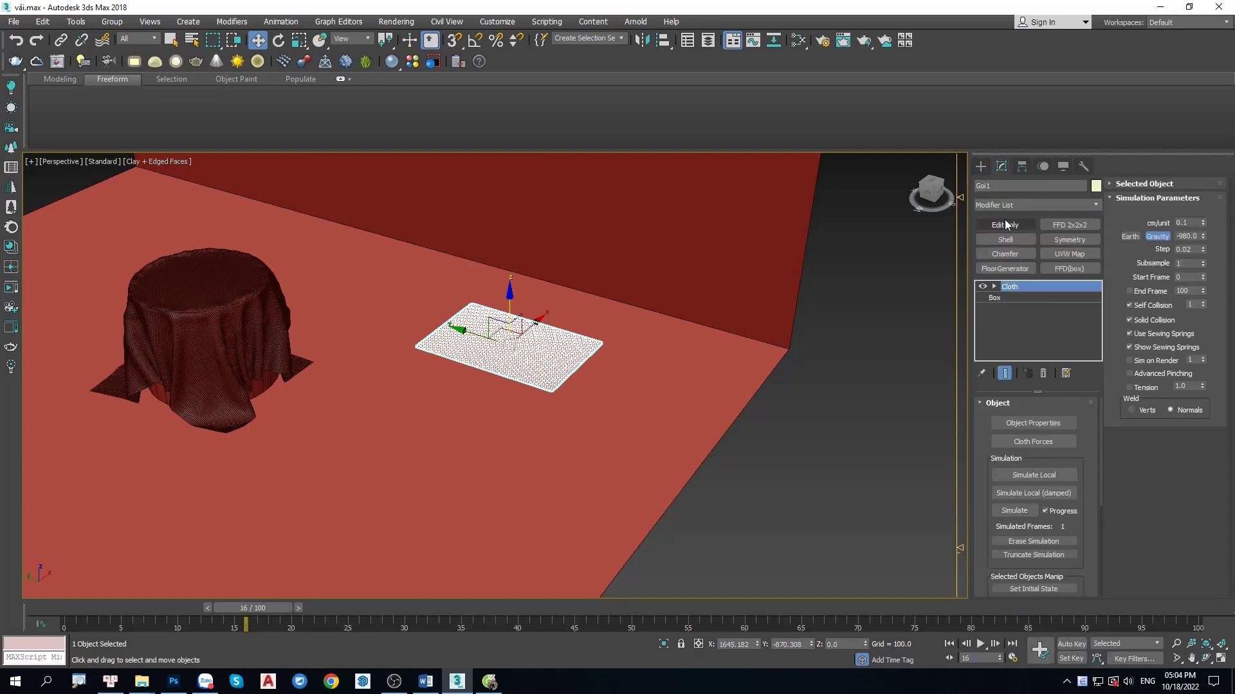
# - In Cloth Object Properties, make Dat a collision object and Goi1 Cotton cloth
pyautogui.click(1030, 424)
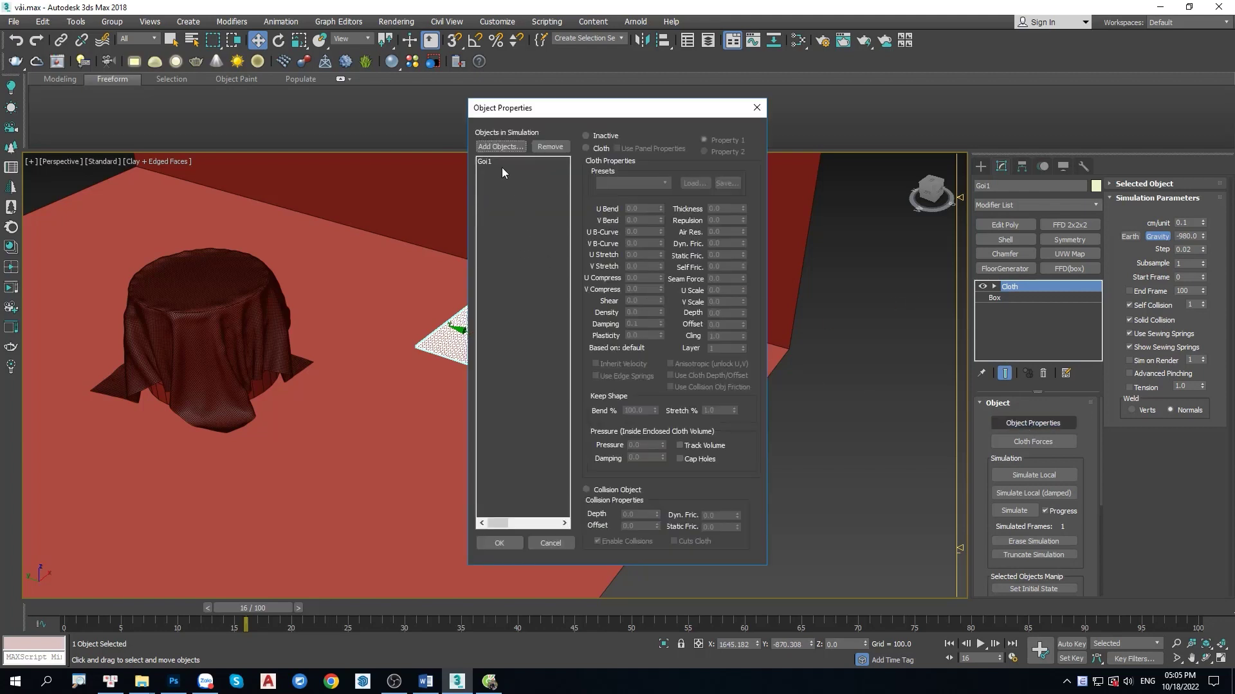
pyautogui.click(502, 148)
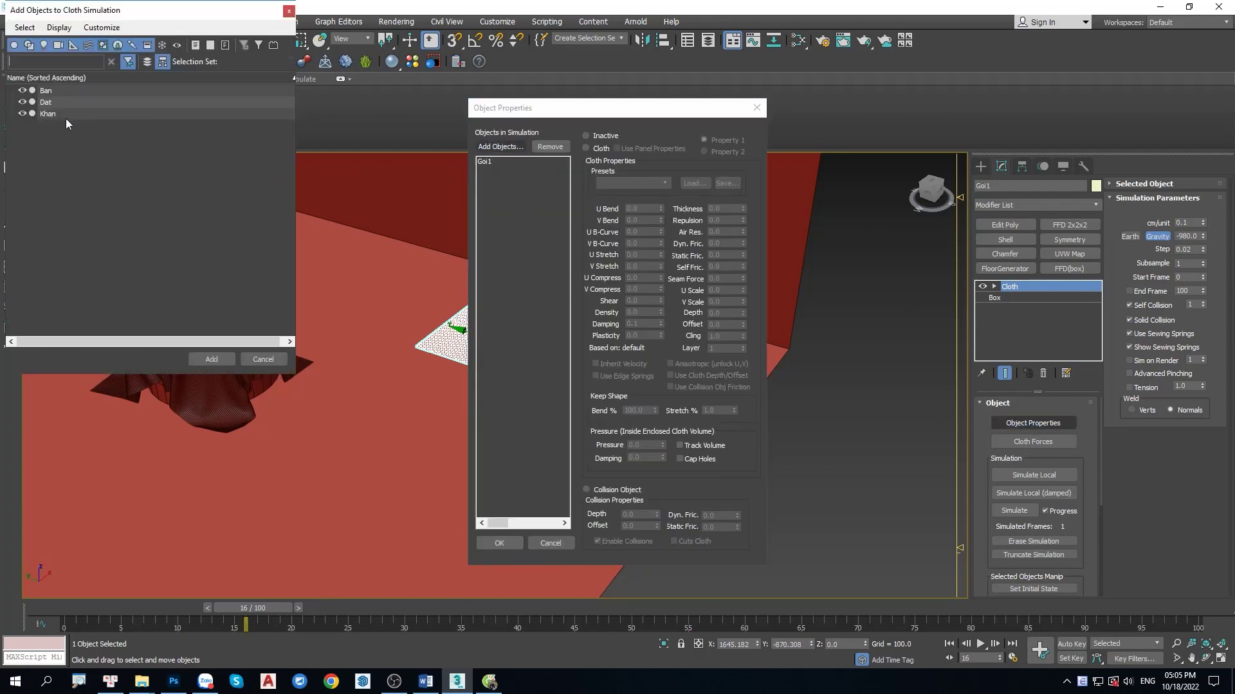
pyautogui.click(52, 108)
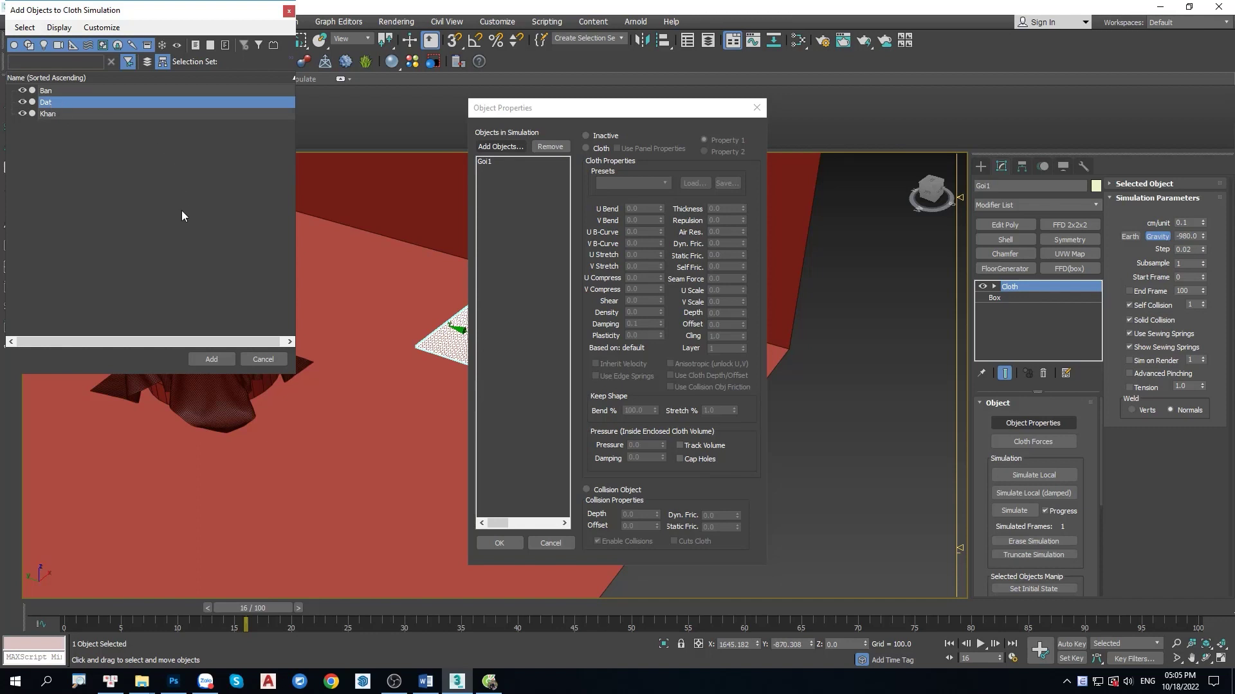
pyautogui.click(211, 358)
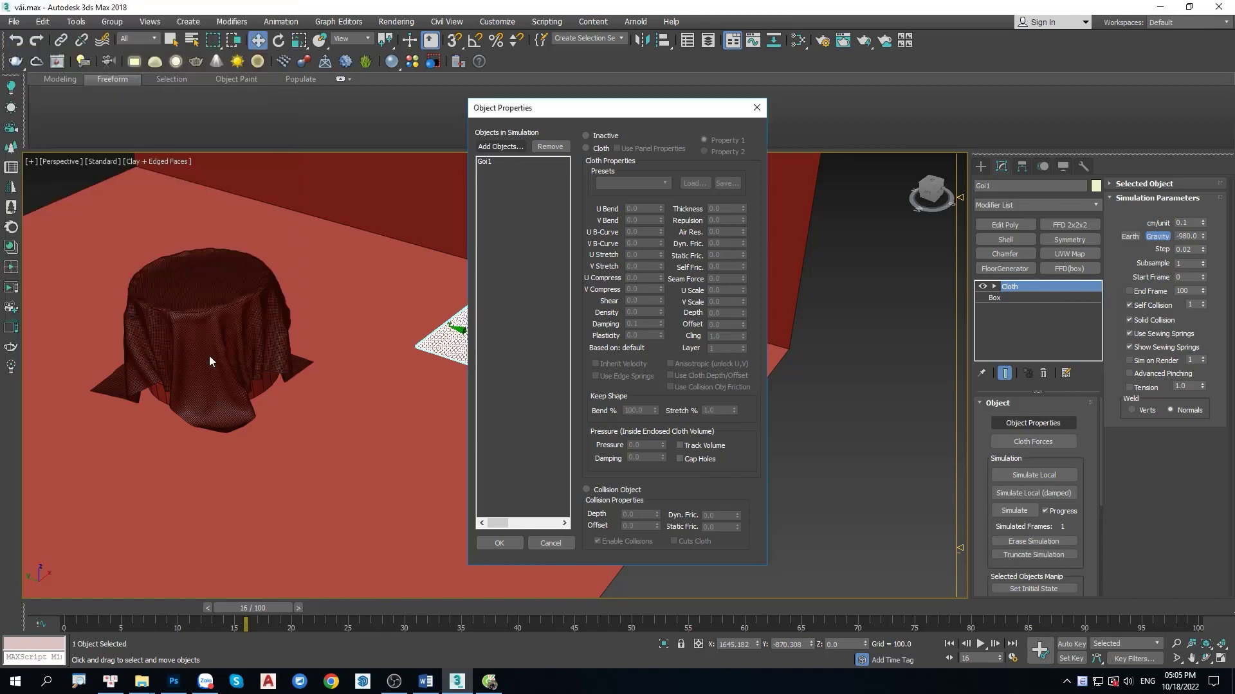
pyautogui.click(605, 493)
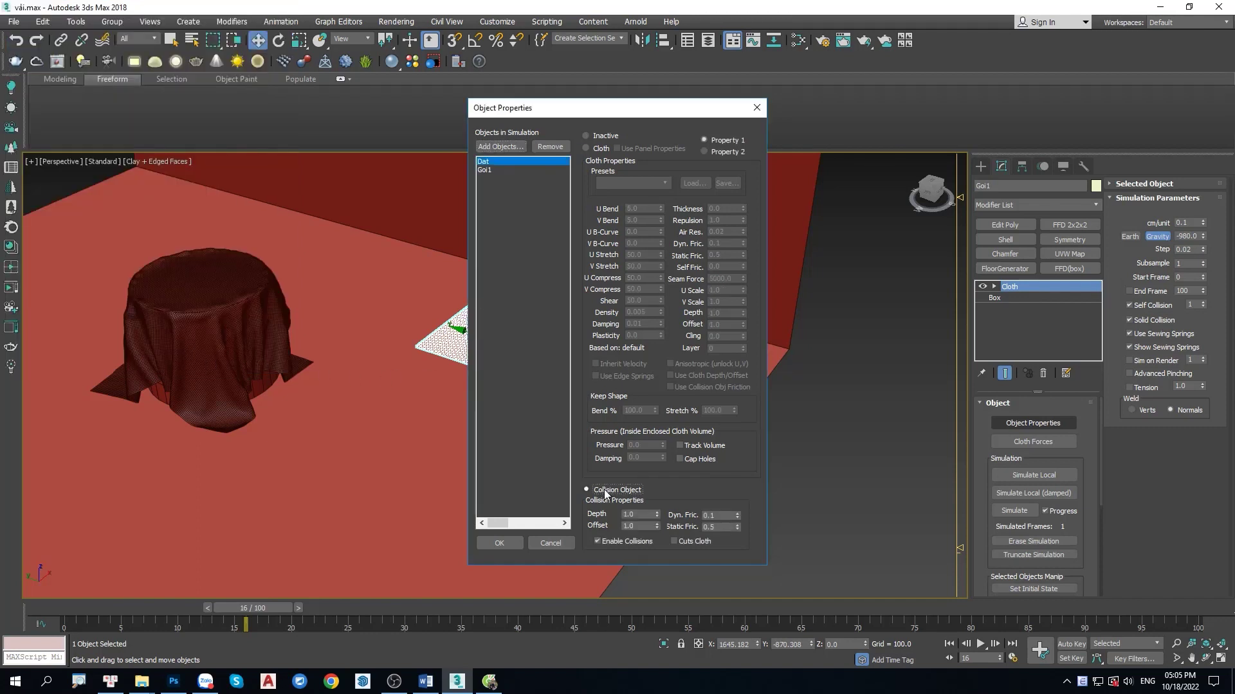
pyautogui.click(486, 171)
pyautogui.click(602, 150)
pyautogui.click(643, 183)
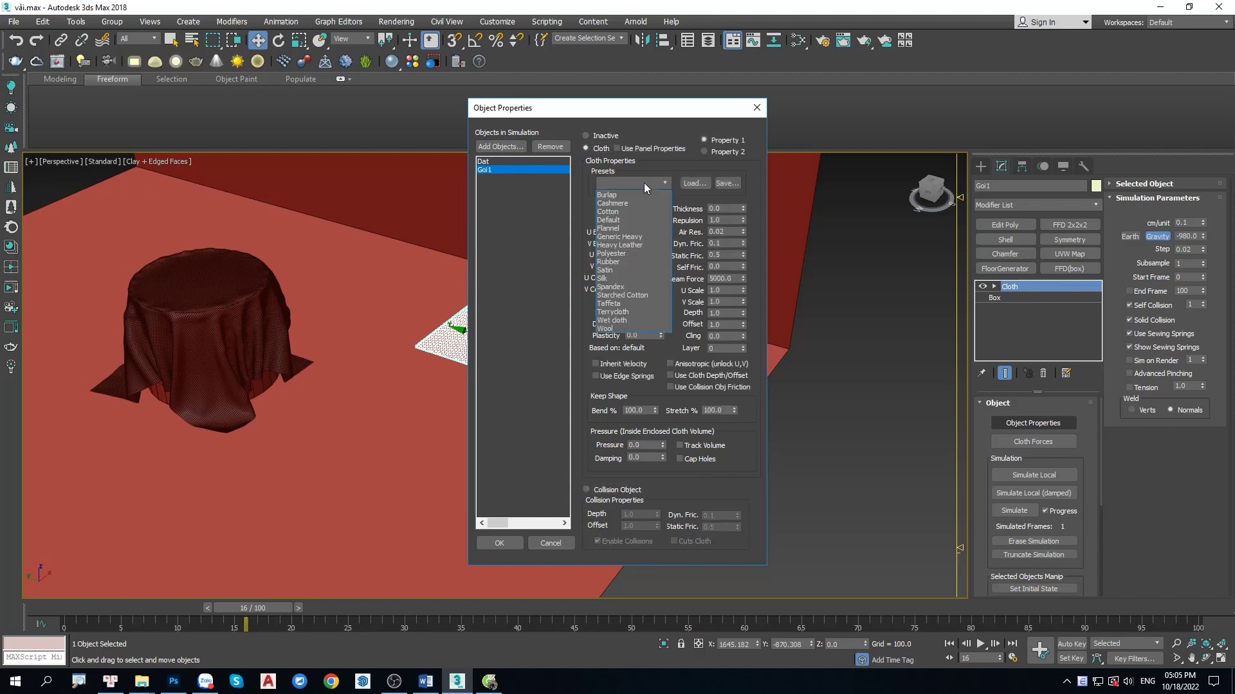
pyautogui.click(616, 213)
pyautogui.write('40')
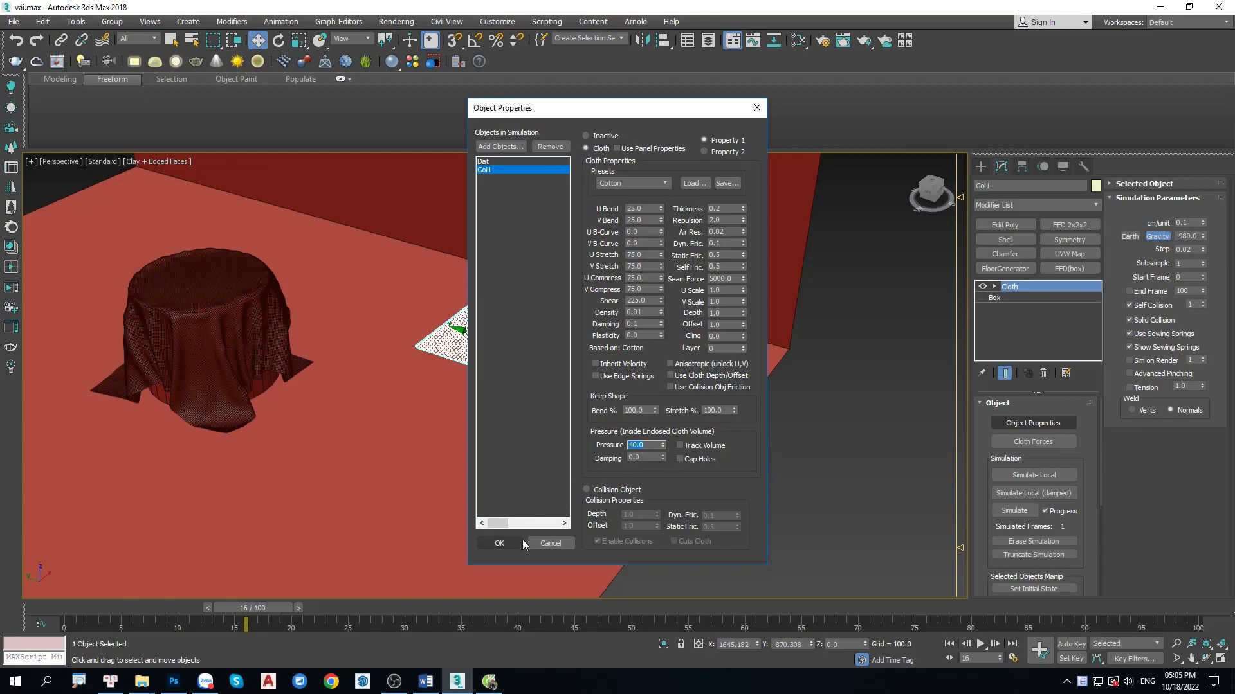
# - Accept Goi1's cloth settings and simulate so the plane puffs into a pillow
pyautogui.click(518, 542)
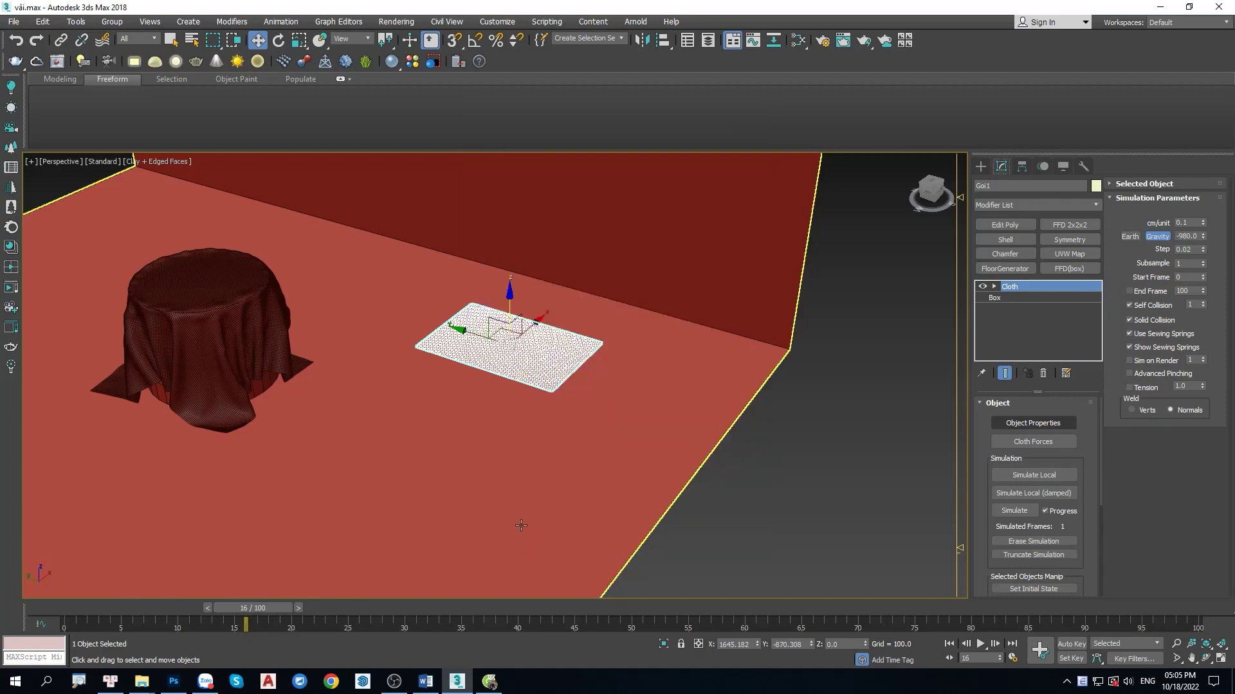
pyautogui.press('z')
pyautogui.keyDown('alt'); pyautogui.moveTo(522, 400); pyautogui.dragTo(523, 400, button='middle'); pyautogui.keyUp('alt')
pyautogui.scroll(2, 515, 400)
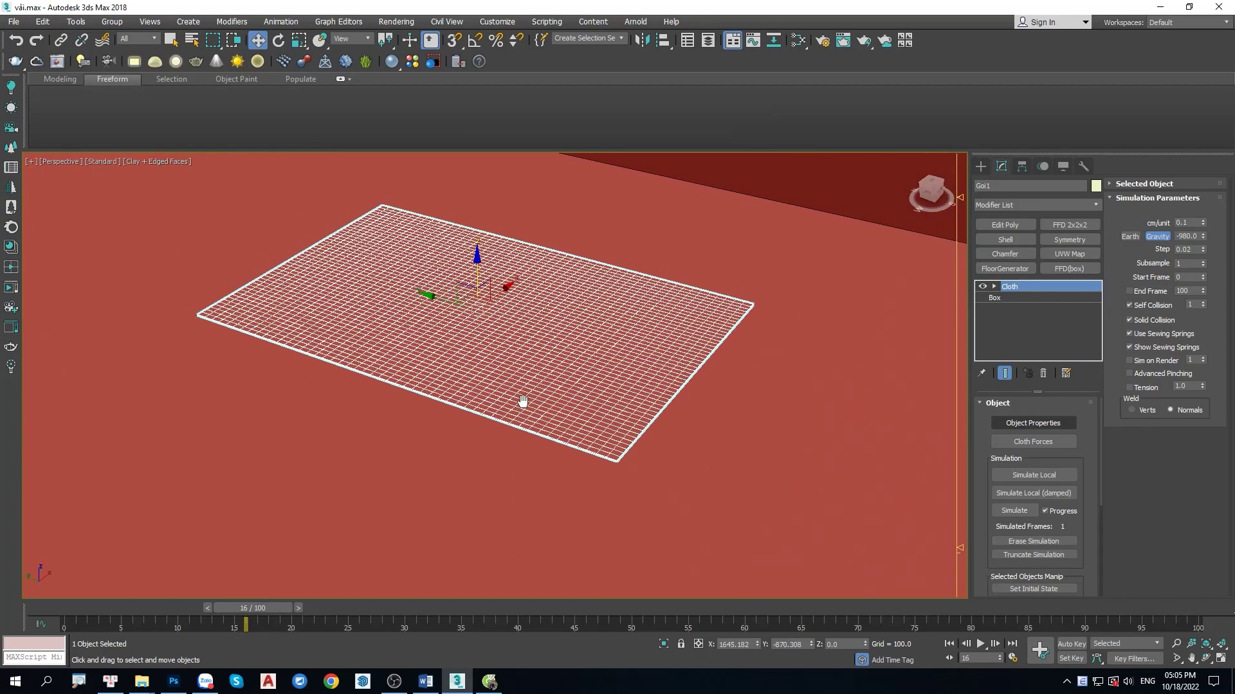
pyautogui.click(1014, 510)
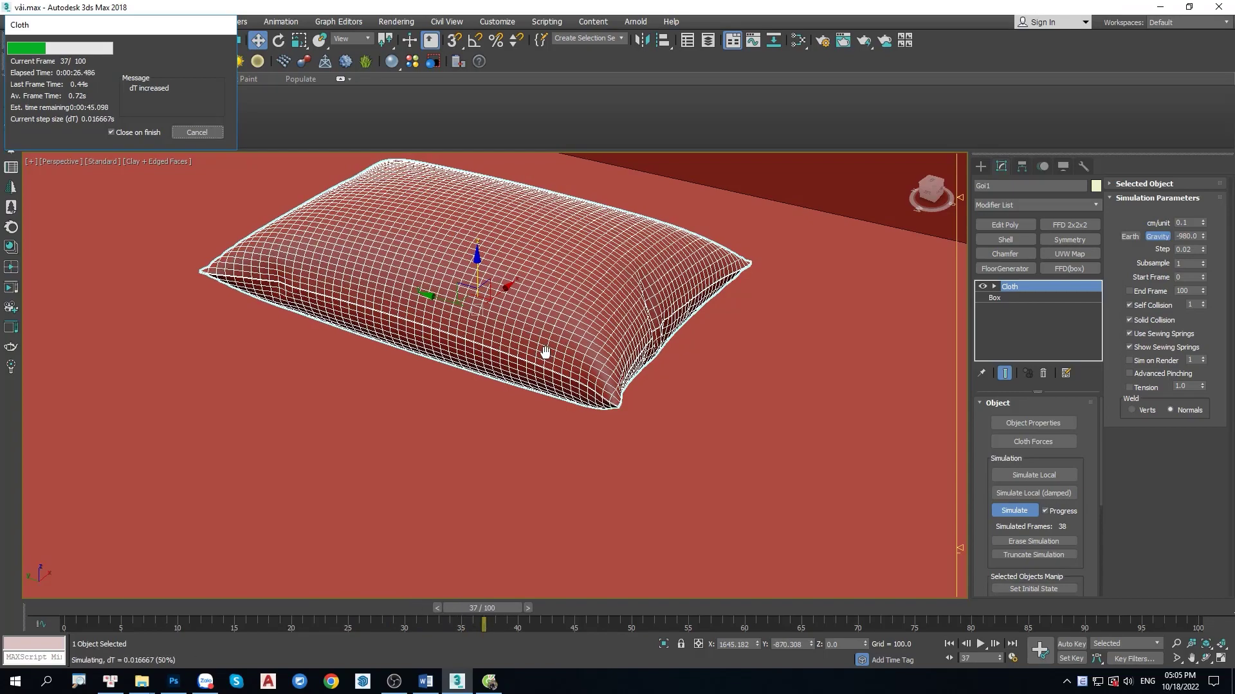
# - Cancel the simulation at frame 42, hide edged faces and orbit to inspect the pillow
pyautogui.click(202, 133)
pyautogui.scroll(5, 434, 313)
pyautogui.moveTo(434, 270)
pyautogui.keyDown('alt'); pyautogui.mouseDown(button='middle')
pyautogui.moveTo(434, 313)
pyautogui.moveTo(504, 314)
pyautogui.mouseUp(button='middle'); pyautogui.keyUp('alt')
pyautogui.press('F4')
pyautogui.scroll(-5, 434, 313)
pyautogui.scroll(3, 486, 389)
pyautogui.keyDown('alt'); pyautogui.moveTo(485, 389); pyautogui.dragTo(440, 366, button='middle'); pyautogui.keyUp('alt')
pyautogui.scroll(-2, 439, 366)
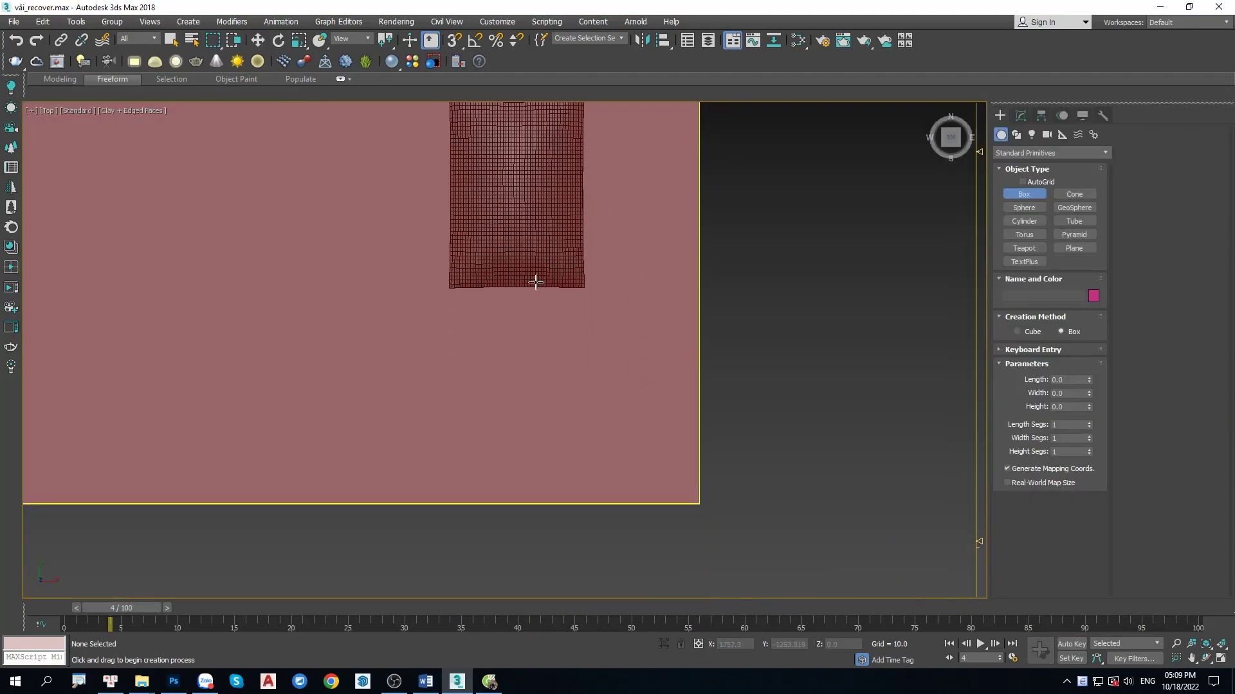
# - Draw a new box on the floor with 50 × 50 length/width segments and 4.31 height
pyautogui.moveTo(227, 218)
pyautogui.mouseDown()
pyautogui.moveTo(396, 469)
pyautogui.moveTo(377, 423)
pyautogui.mouseUp()
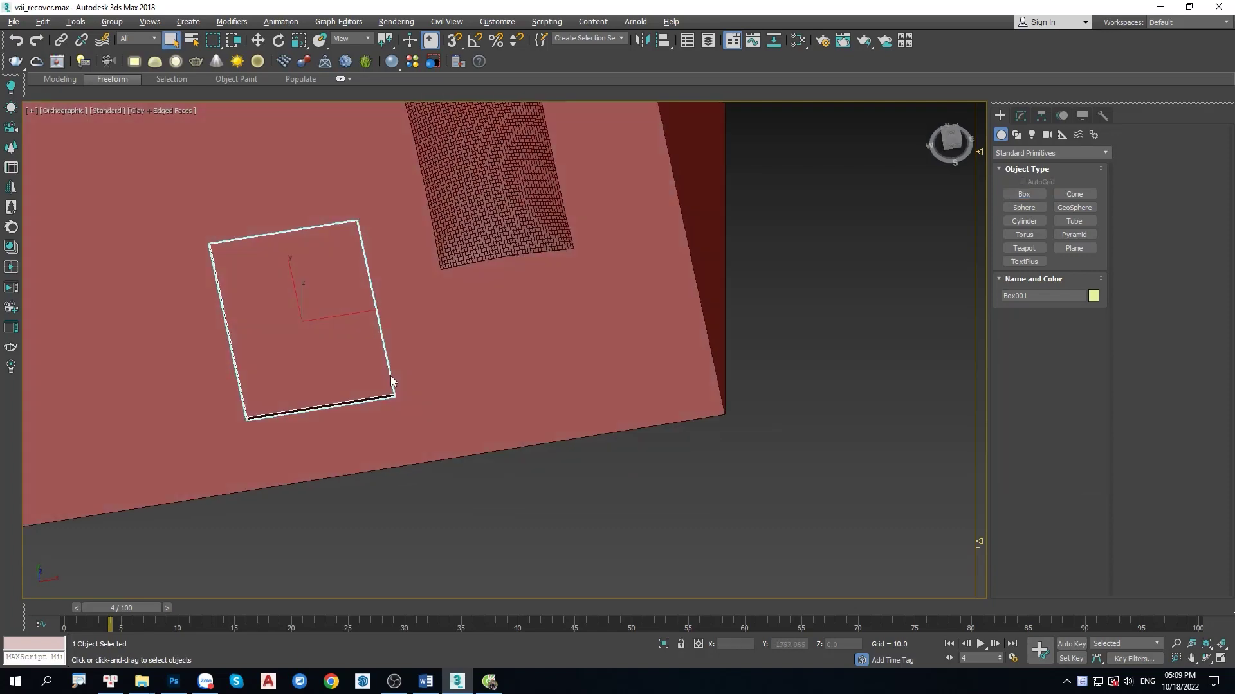
pyautogui.keyDown('alt'); pyautogui.moveTo(391, 376); pyautogui.dragTo(425, 335, button='middle'); pyautogui.keyUp('alt')
pyautogui.click(1021, 115)
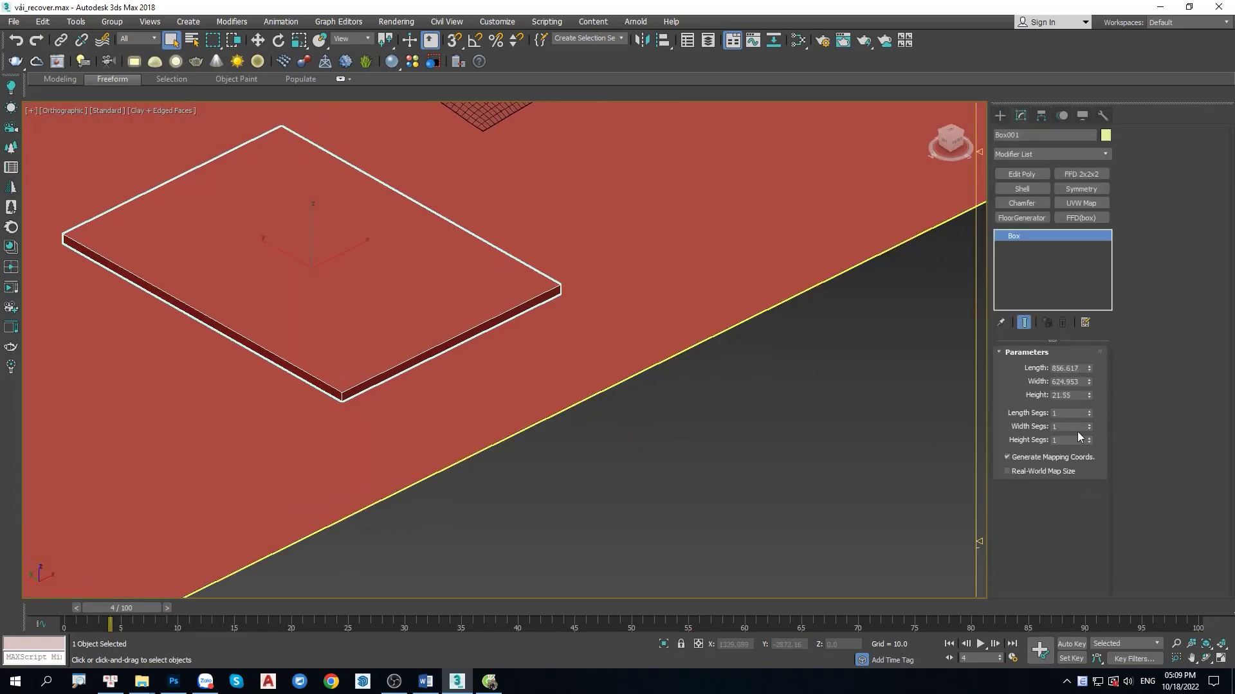
pyautogui.click(1077, 413)
pyautogui.write('50')
pyautogui.press('Tab')
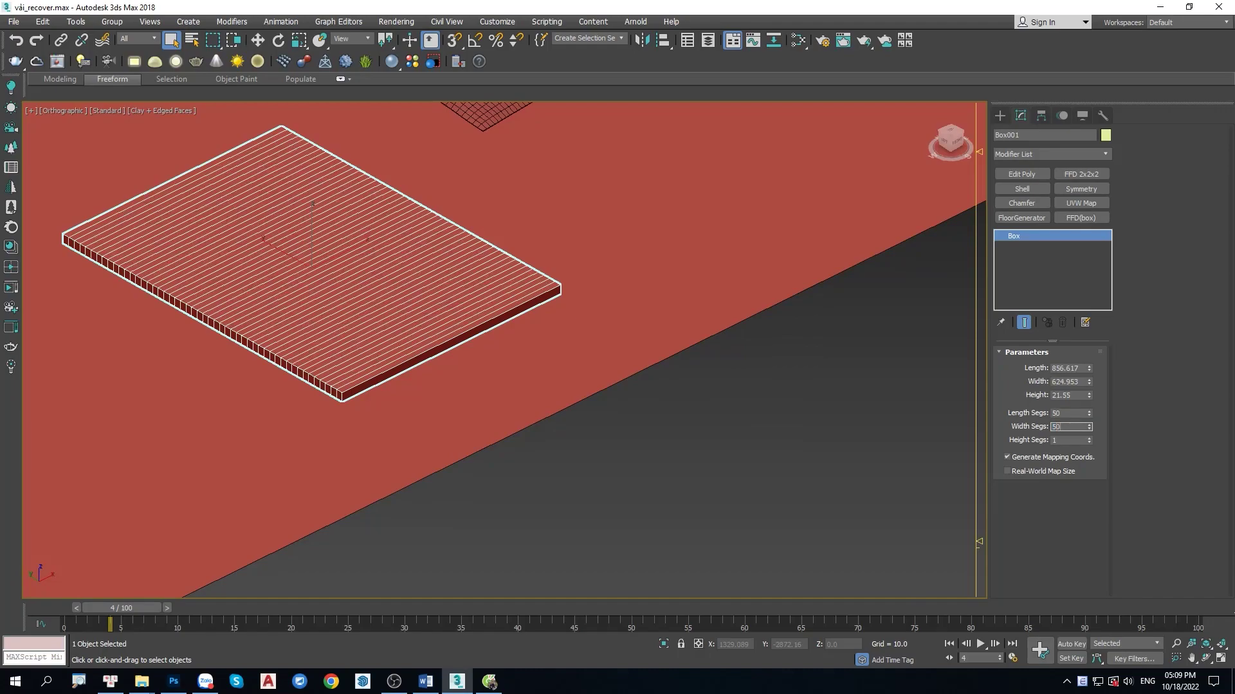
pyautogui.press('Return')
pyautogui.scroll(-5, 430, 392)
pyautogui.scroll(5, 359, 399)
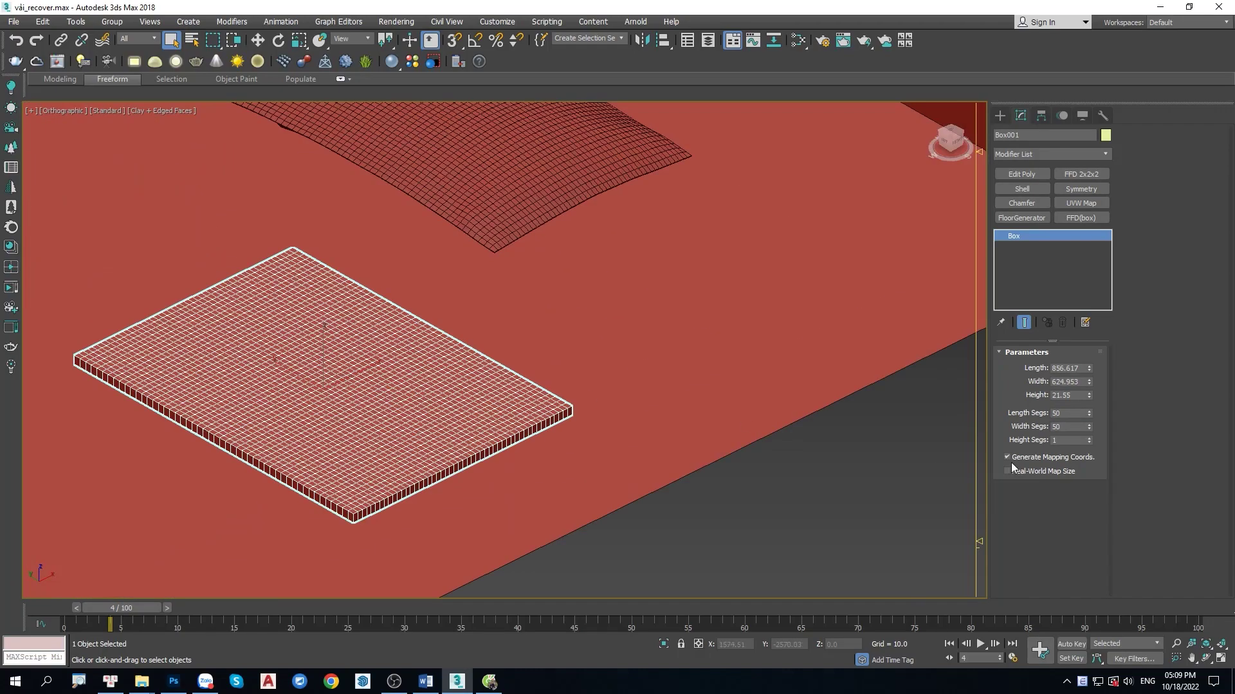
pyautogui.moveTo(1088, 395); pyautogui.dragTo(1087, 431)
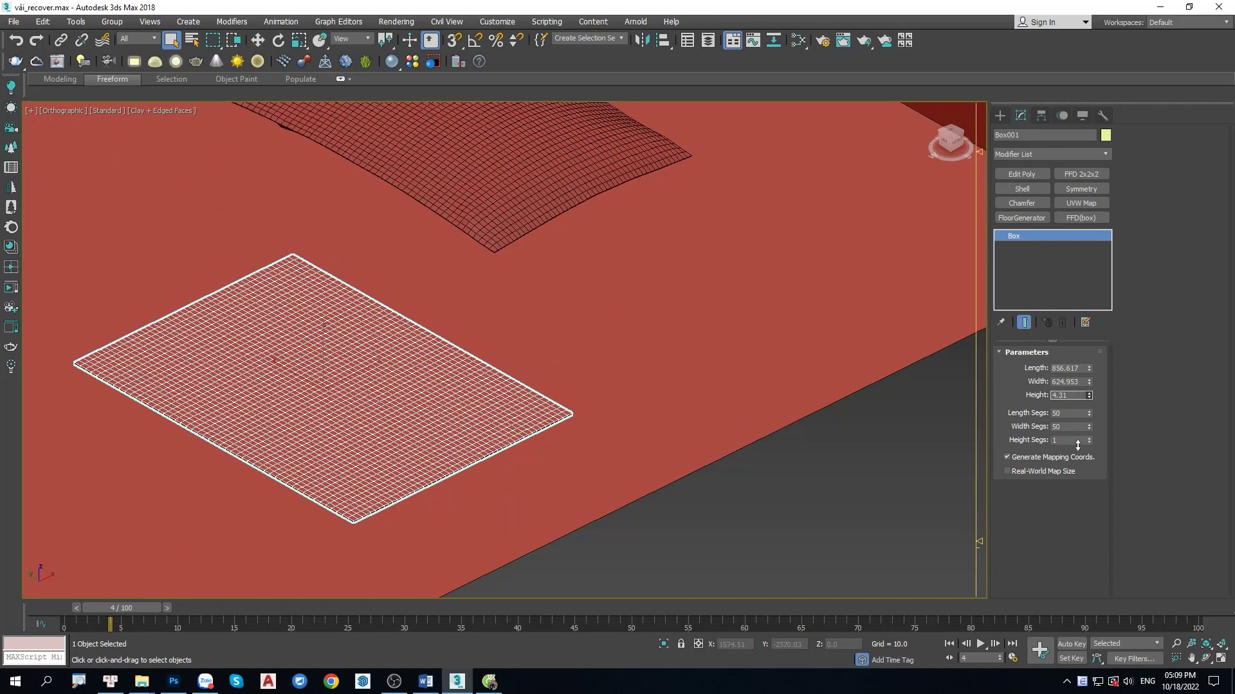
pyautogui.scroll(-2, 283, 353)
pyautogui.scroll(-2, 283, 353)
# - Lift the thin box above the floor, tilt it steeply and shift it right
pyautogui.click(949, 144)
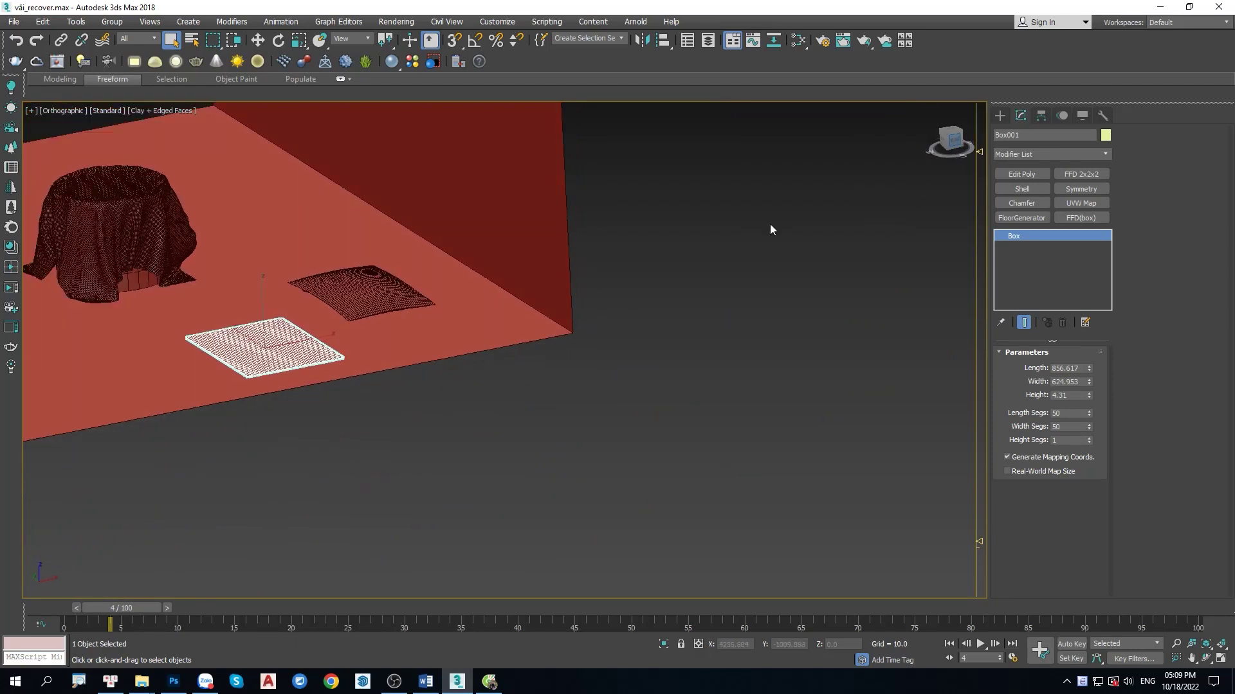
pyautogui.press('w')
pyautogui.moveTo(330, 360)
pyautogui.mouseDown()
pyautogui.moveTo(565, 305)
pyautogui.moveTo(523, 222)
pyautogui.mouseUp()
pyautogui.scroll(3, 566, 305)
pyautogui.press('e')
pyautogui.press('w')
pyautogui.moveTo(507, 304); pyautogui.dragTo(575, 296)
pyautogui.keyDown('alt'); pyautogui.moveTo(574, 296); pyautogui.dragTo(637, 244, button='middle'); pyautogui.keyUp('alt')
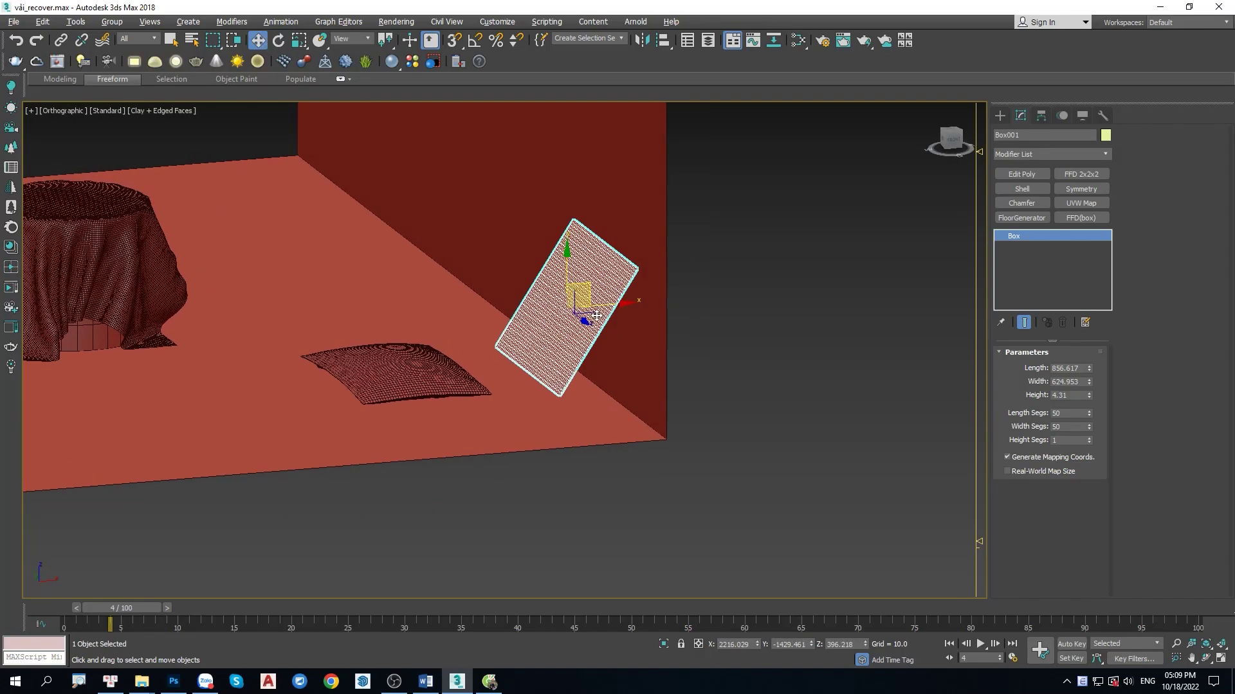
# - Add a Cloth modifier to Box001 and include Dat as a collision object
pyautogui.click(1020, 156)
pyautogui.write('cl')
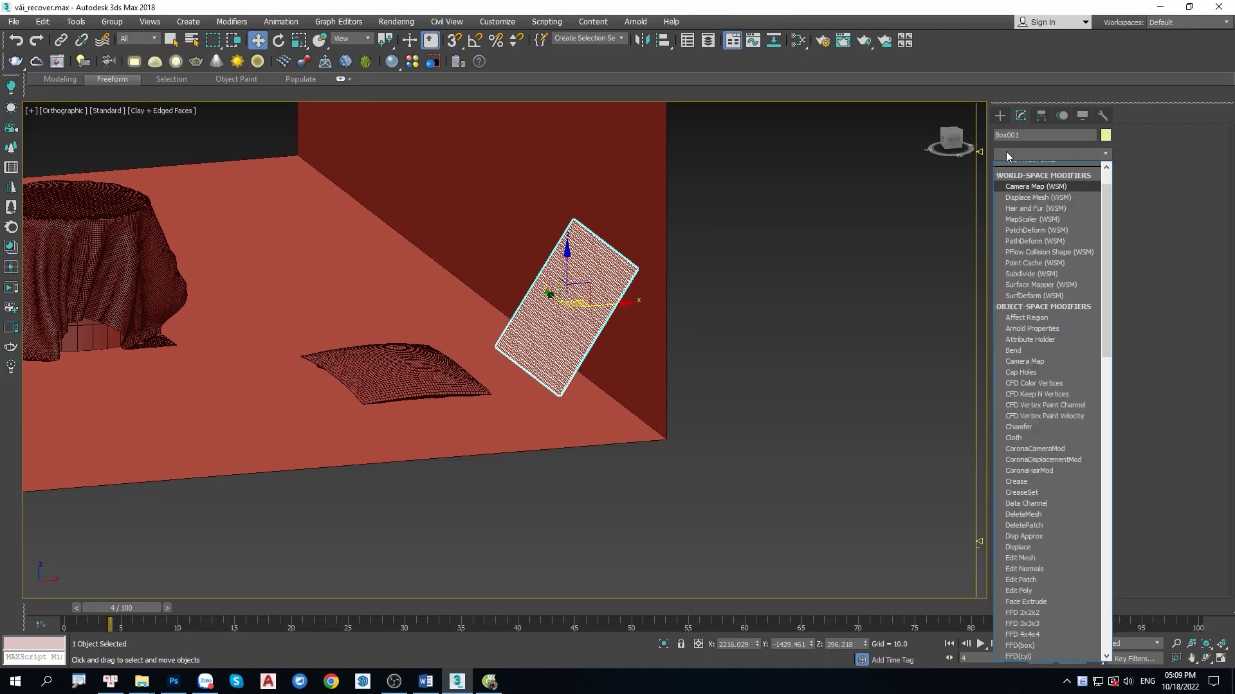
pyautogui.click(1013, 167)
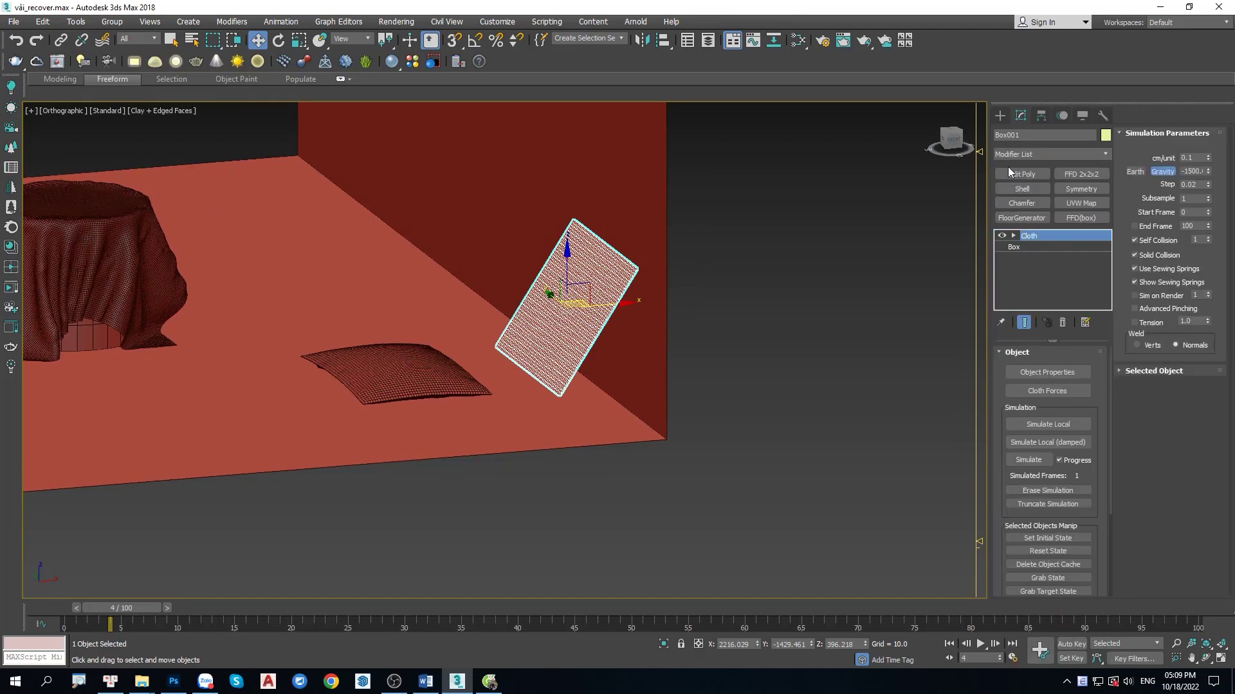
pyautogui.click(1046, 372)
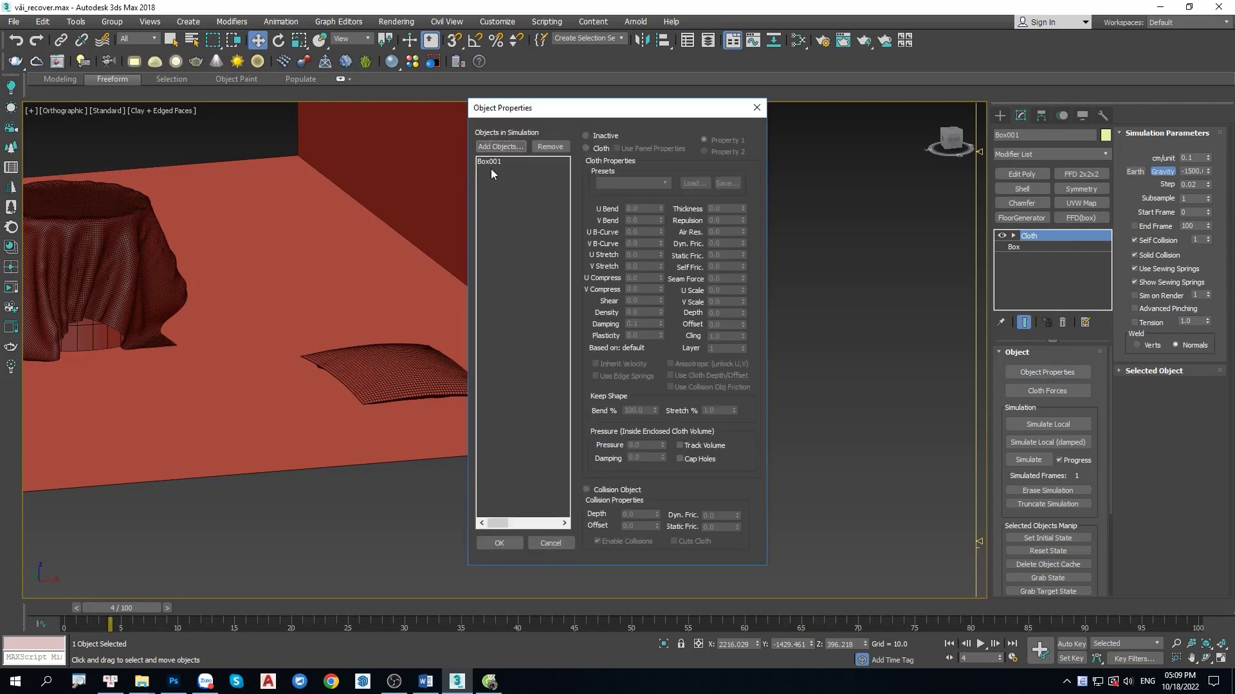
pyautogui.click(499, 147)
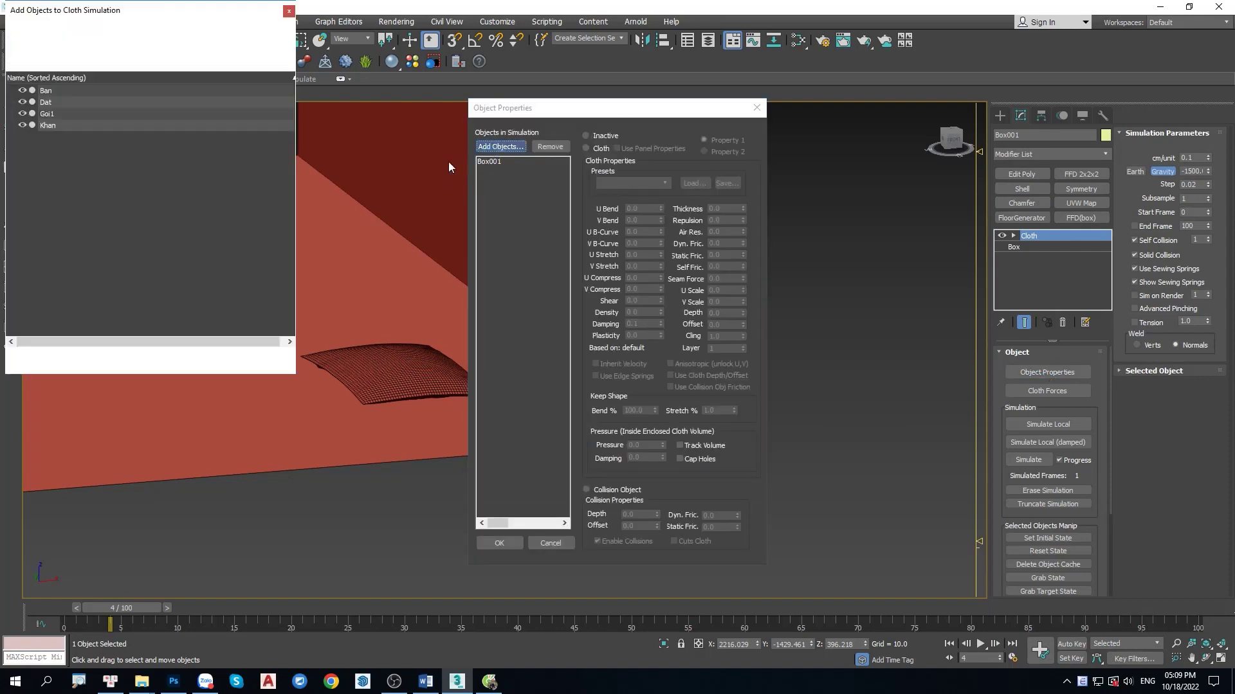
pyautogui.click(48, 102)
pyautogui.click(211, 359)
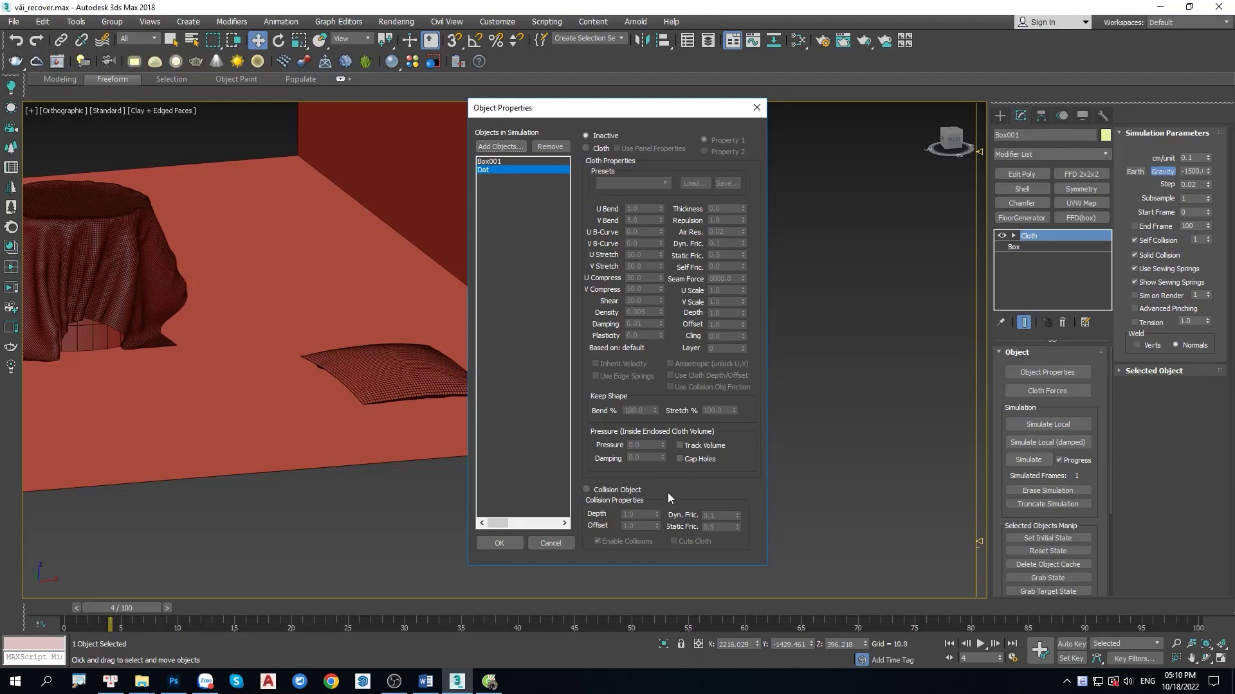
pyautogui.click(630, 491)
# - Make Box001 Cotton-preset cloth, set Earth gravity -980, and start the simulation
pyautogui.click(489, 162)
pyautogui.click(586, 149)
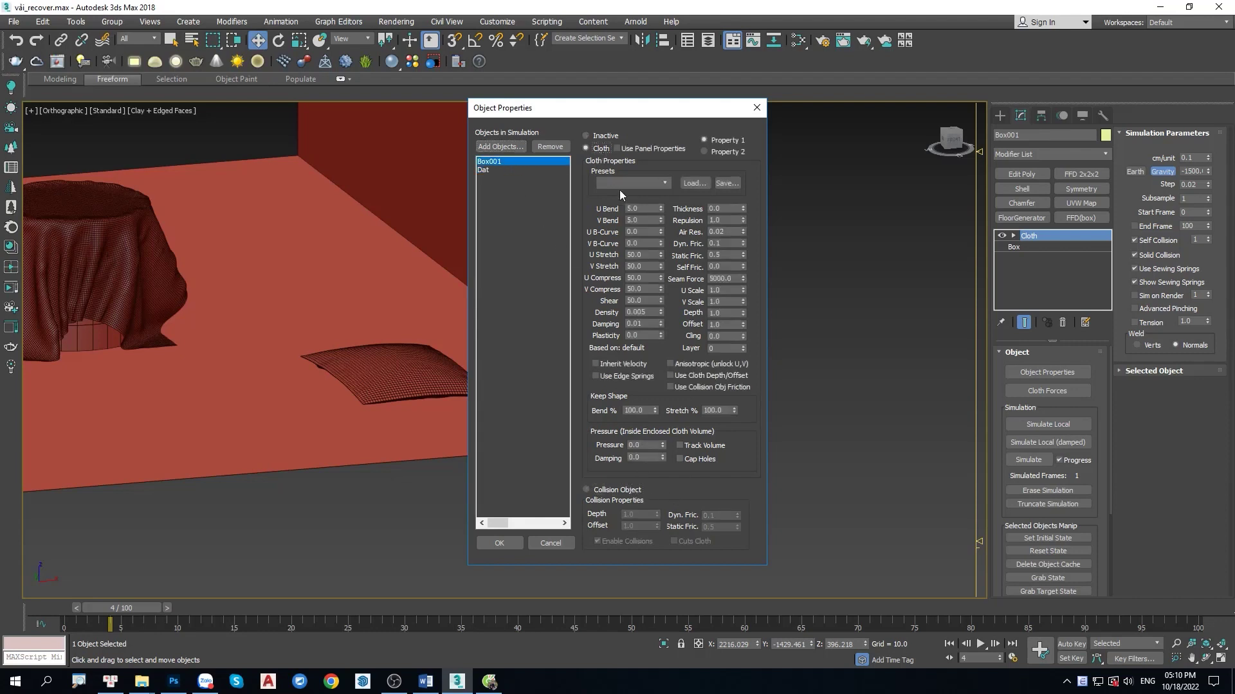
pyautogui.click(622, 184)
pyautogui.click(617, 213)
pyautogui.click(500, 544)
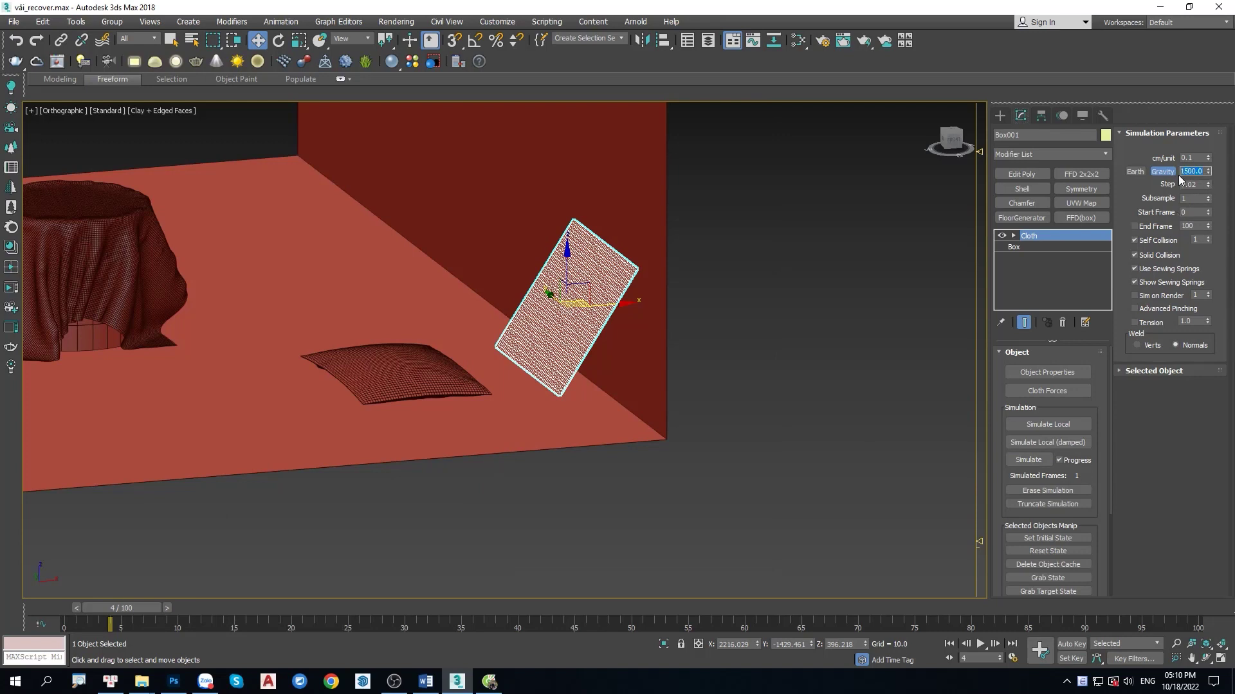
pyautogui.click(1129, 172)
pyautogui.click(1033, 458)
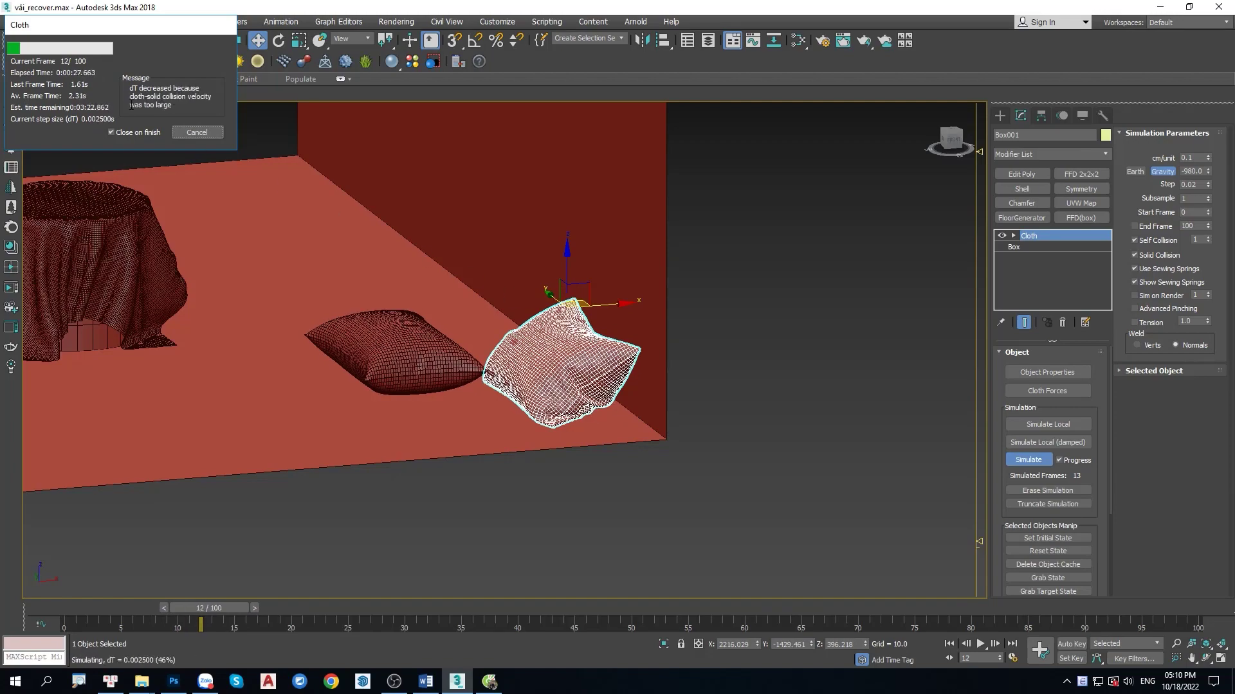
# - Stop the second pillow's cloth simulation at frame 13 and orbit to inspect it
pyautogui.click(186, 134)
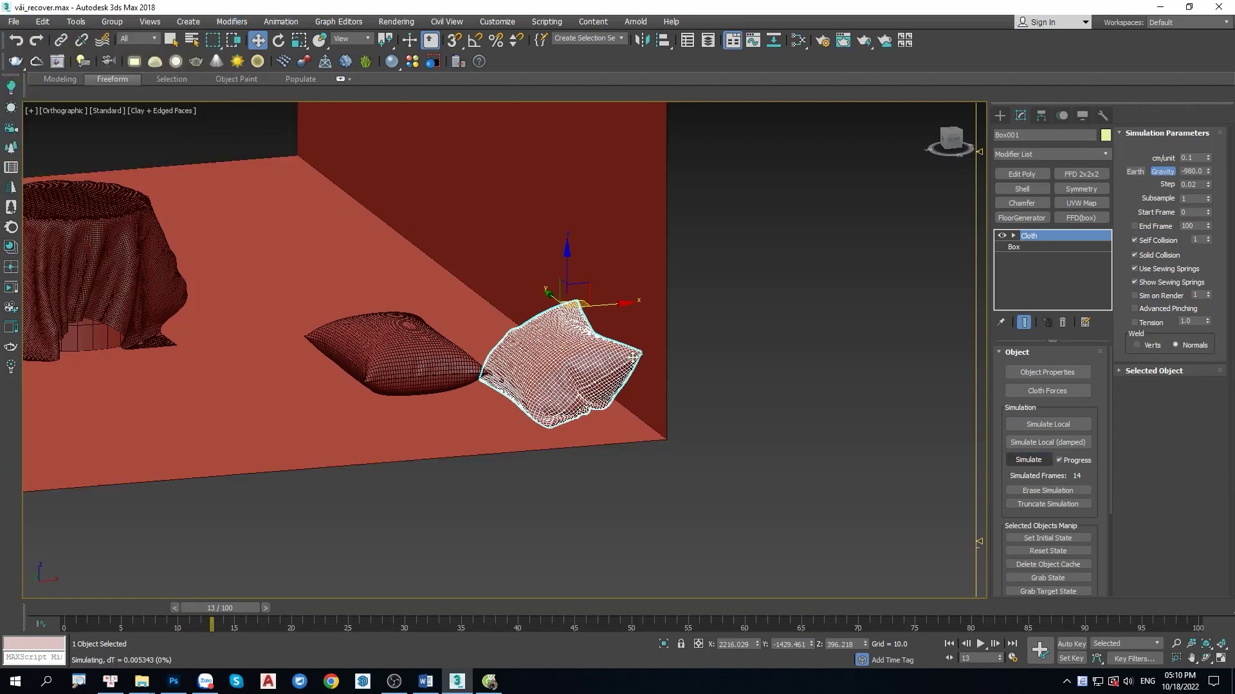
pyautogui.scroll(5, 603, 367)
pyautogui.scroll(-2, 560, 370)
pyautogui.press('F4')
pyautogui.moveTo(560, 370)
pyautogui.keyDown('alt'); pyautogui.mouseDown(button='middle')
pyautogui.moveTo(549, 361)
pyautogui.moveTo(716, 403)
pyautogui.moveTo(739, 377)
pyautogui.moveTo(543, 361)
pyautogui.moveTo(493, 369)
pyautogui.moveTo(617, 372)
pyautogui.moveTo(589, 358)
pyautogui.moveTo(609, 322)
pyautogui.moveTo(543, 353)
pyautogui.moveTo(745, 350)
pyautogui.moveTo(669, 351)
pyautogui.mouseUp(button='middle'); pyautogui.keyUp('alt')
pyautogui.scroll(5, 598, 390)
pyautogui.scroll(3, 551, 347)
pyautogui.scroll(3, 597, 351)
pyautogui.scroll(-3, 675, 349)
pyautogui.scroll(-5, 623, 350)
pyautogui.scroll(-2, 744, 350)
# - Move the table and its draped tablecloth together to the floor centre
pyautogui.scroll(-5, 669, 351)
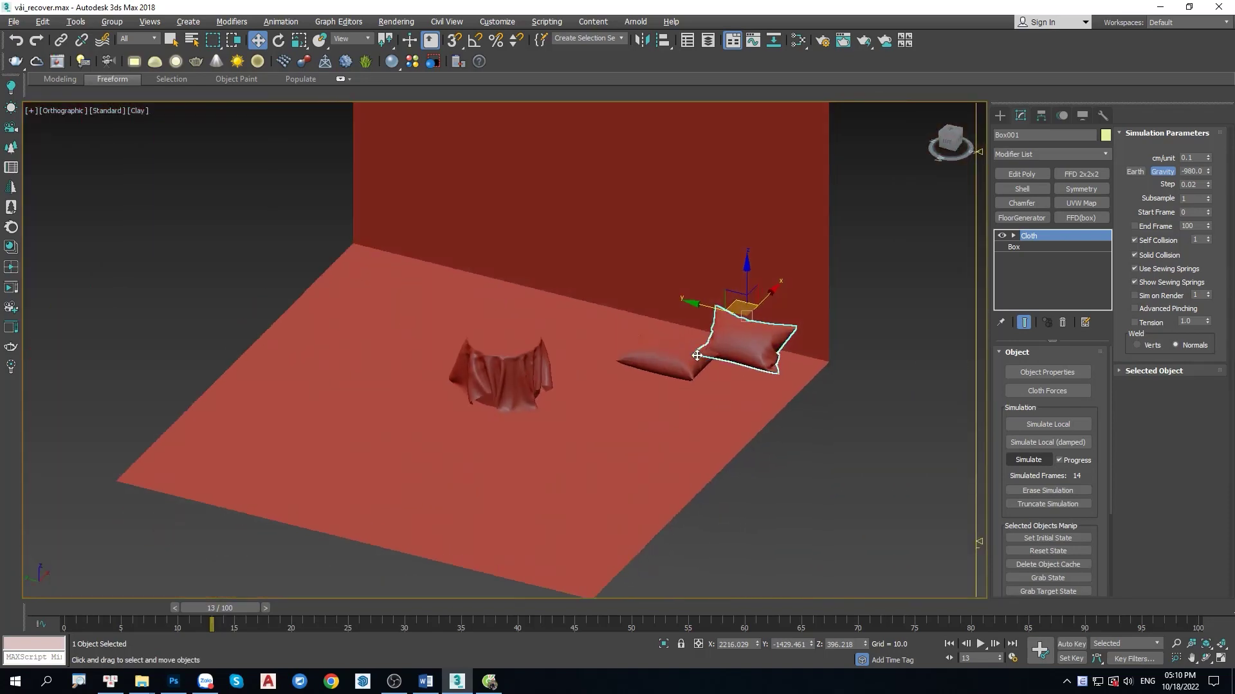
pyautogui.scroll(2, 669, 350)
pyautogui.press('p')
pyautogui.scroll(-5, 669, 351)
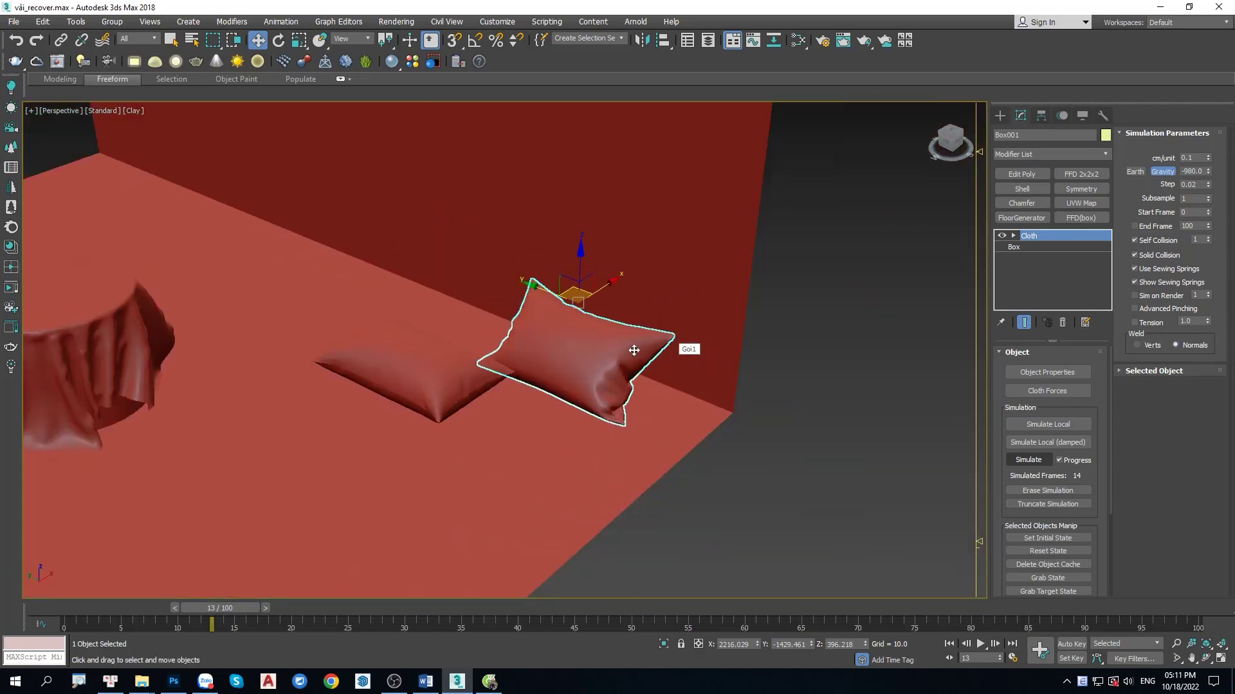
pyautogui.scroll(2, 646, 372)
pyautogui.keyDown('alt'); pyautogui.moveTo(646, 372); pyautogui.dragTo(649, 347, button='middle'); pyautogui.keyUp('alt')
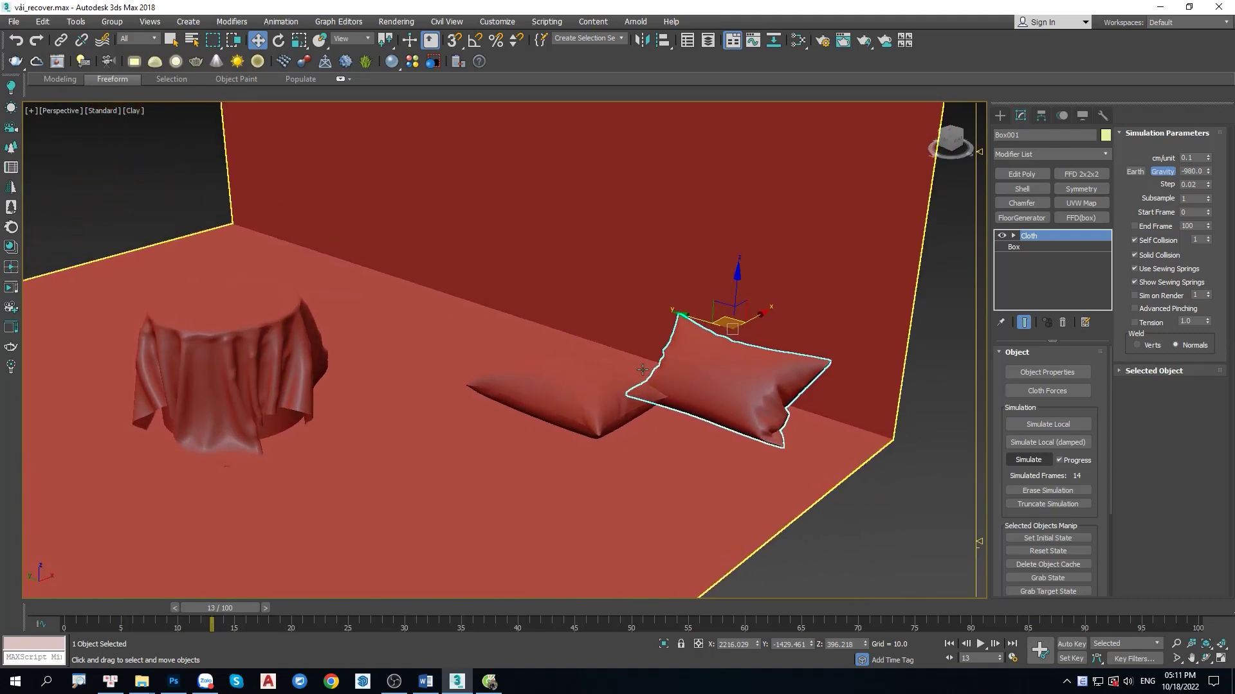
pyautogui.press('F4')
pyautogui.moveTo(80, 190); pyautogui.dragTo(386, 521)
pyautogui.moveTo(243, 345); pyautogui.dragTo(430, 295)
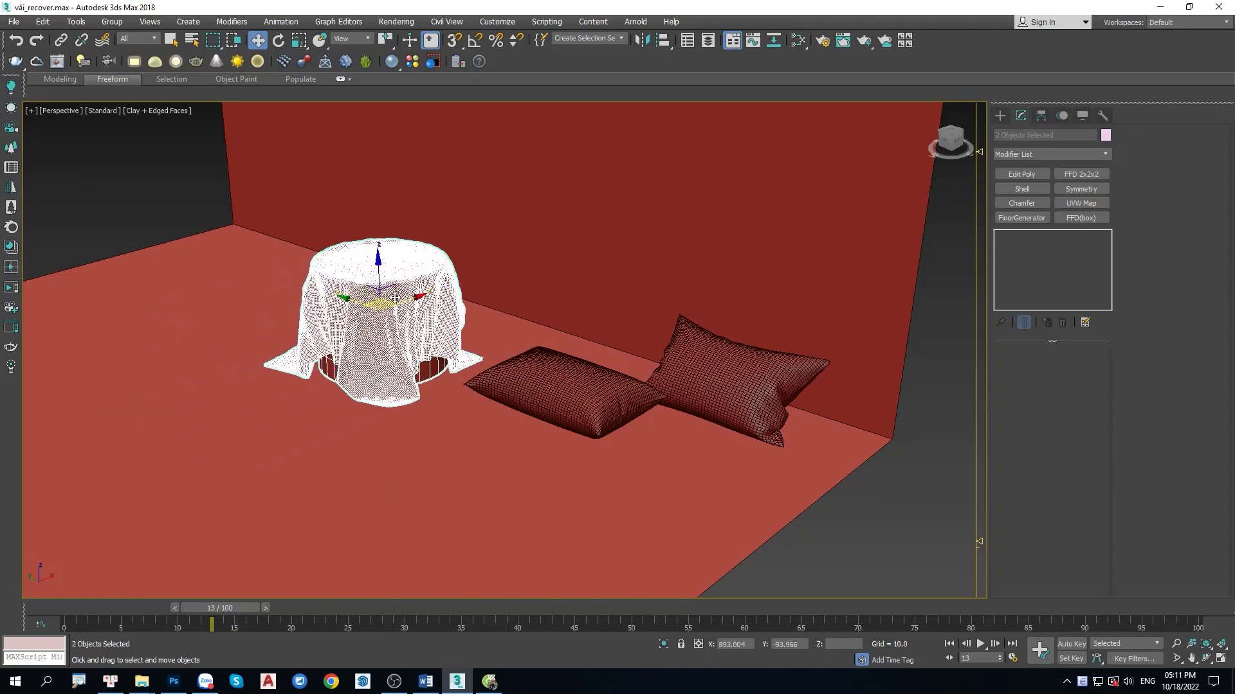
# - Switch the viewport to Default Shading
pyautogui.moveTo(443, 341)
pyautogui.mouseDown(button='middle')
pyautogui.moveTo(411, 412)
pyautogui.moveTo(396, 418)
pyautogui.moveTo(386, 392)
pyautogui.mouseUp(button='middle')
pyautogui.scroll(2, 405, 431)
pyautogui.scroll(2, 401, 443)
pyautogui.click(58, 161)
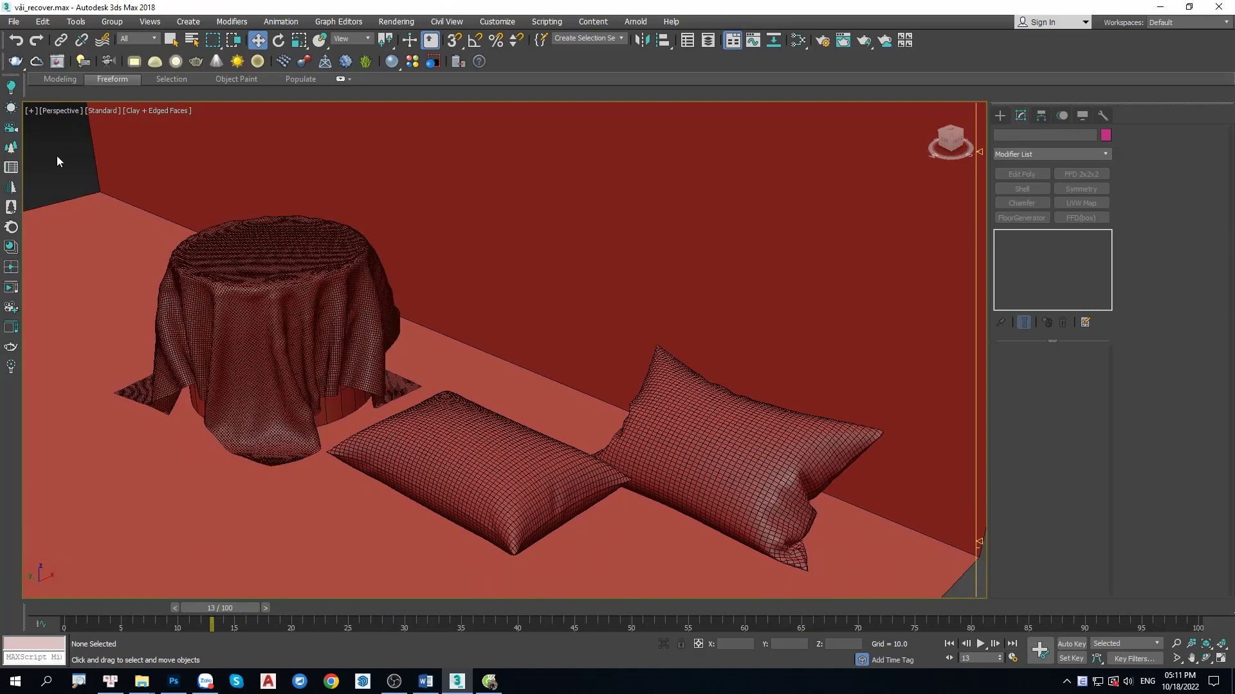
pyautogui.click(164, 119)
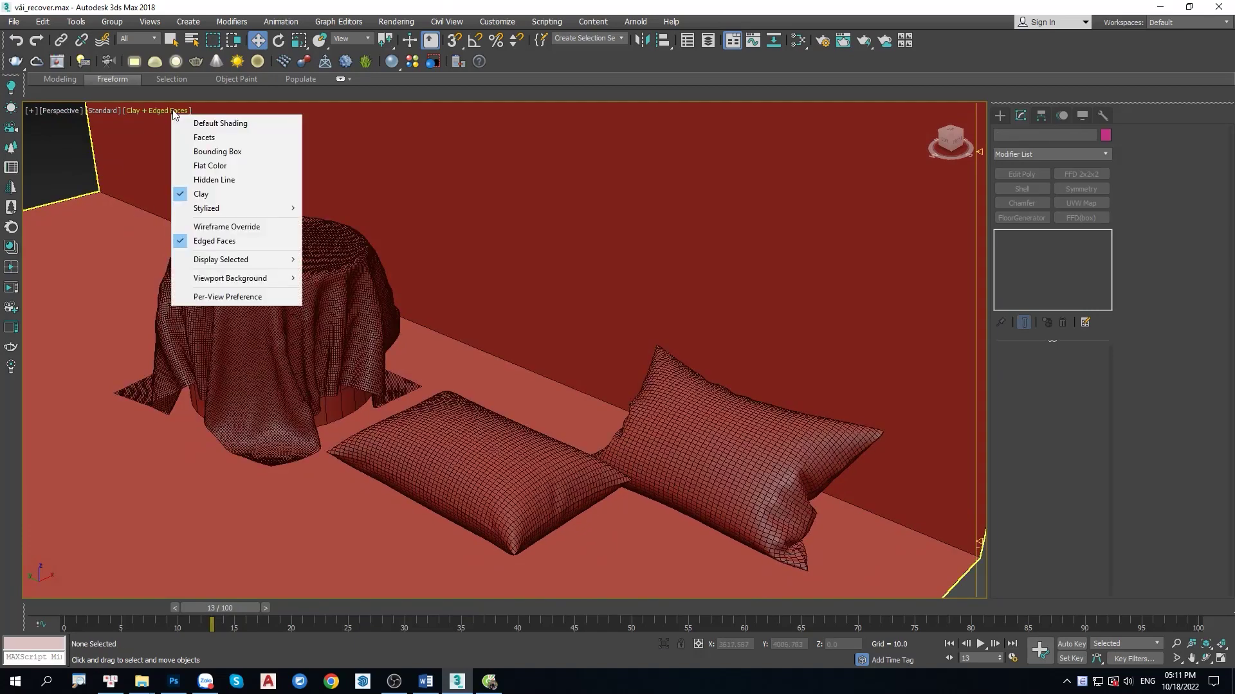
pyautogui.click(210, 125)
# - Select the right-hand pillow and bring up Render Setup with F10
pyautogui.scroll(-2, 352, 240)
pyautogui.press('F4')
pyautogui.scroll(-2, 352, 240)
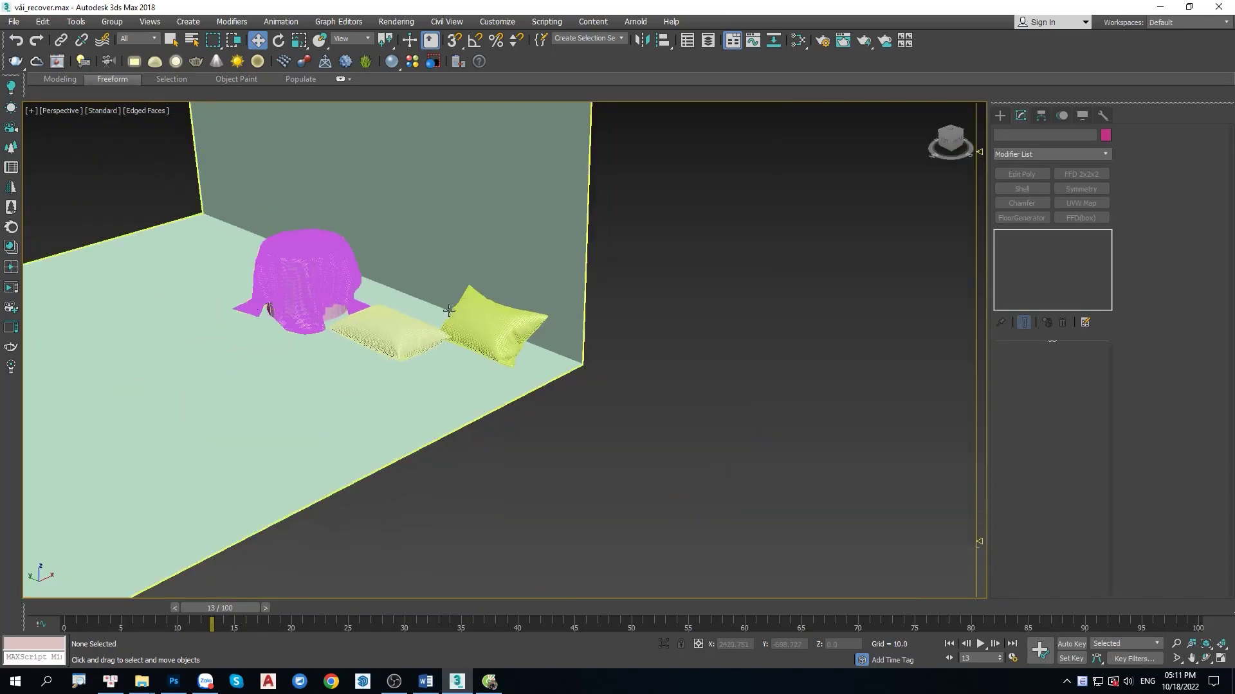
pyautogui.scroll(4, 488, 312)
pyautogui.click(490, 316)
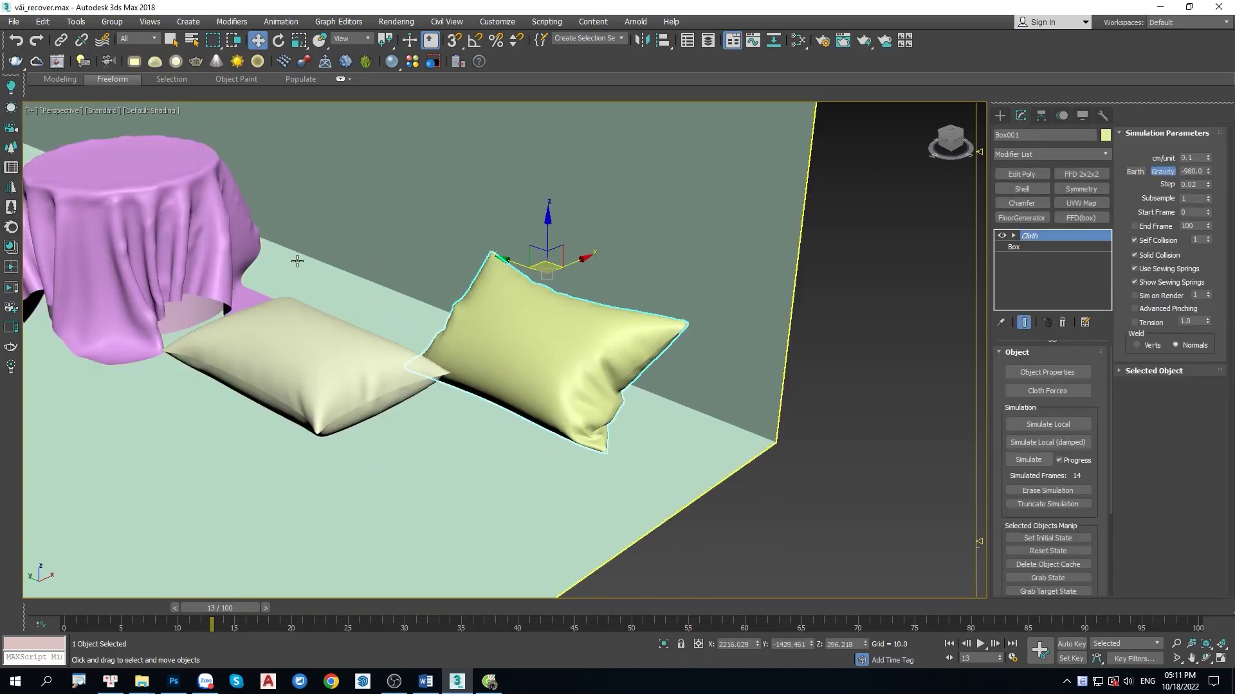
pyautogui.press('F10')
# - Set the renderer to CoronaRenderer
pyautogui.click(637, 224)
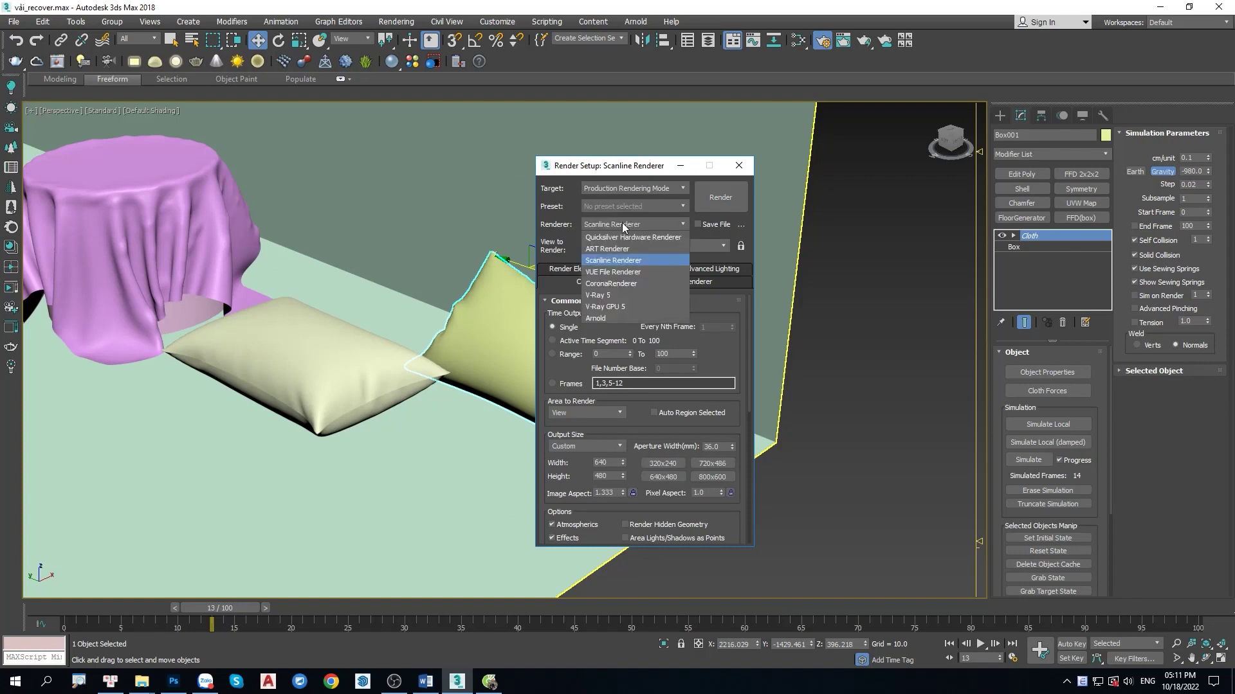
pyautogui.click(610, 283)
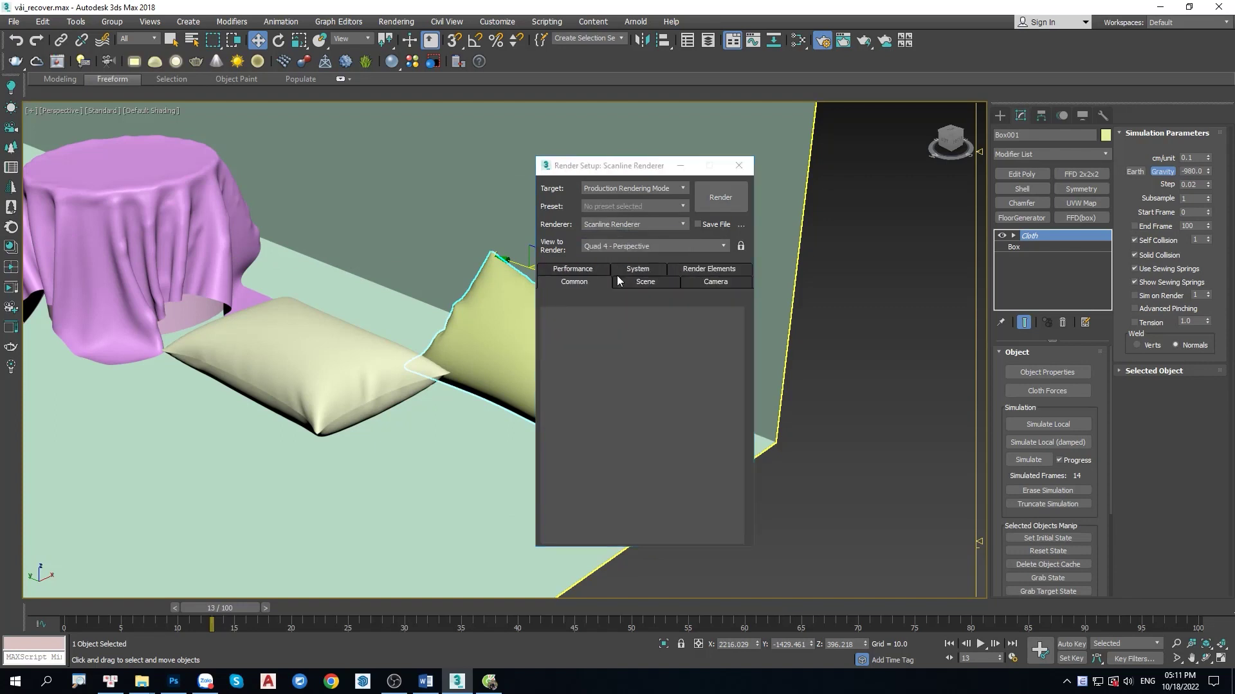
pyautogui.click(738, 166)
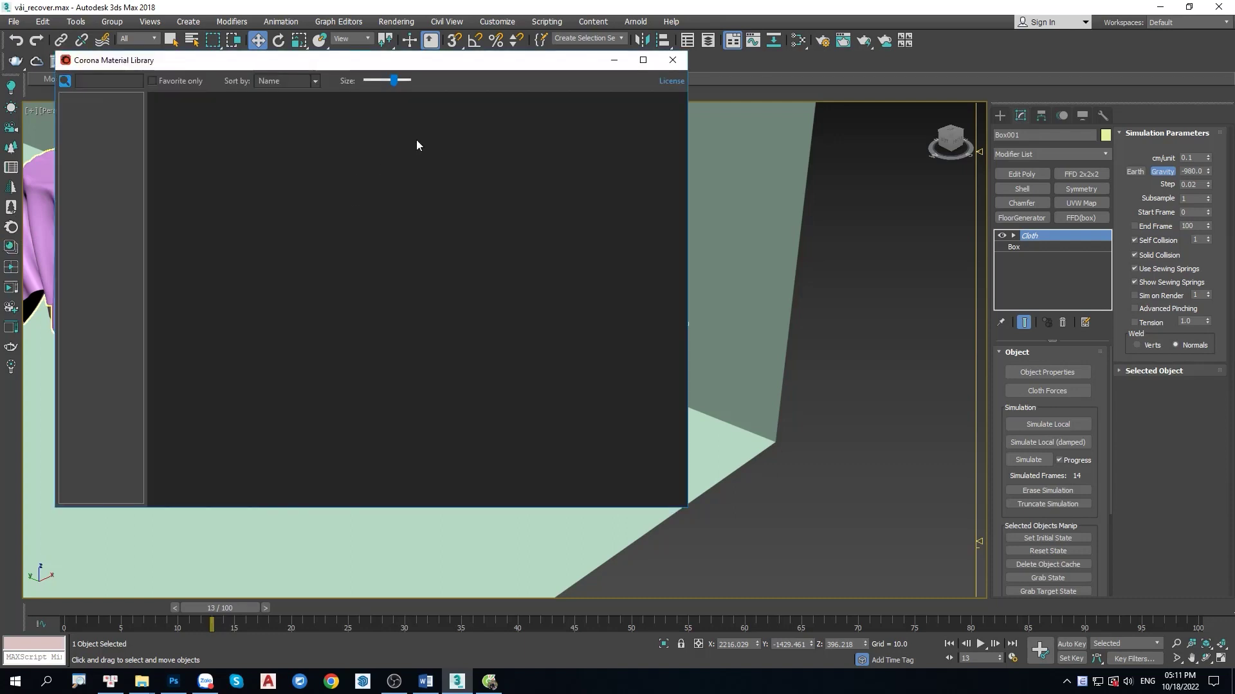
# - Drag a Fabrics material from the Corona Material Library onto the right-hand pillow
pyautogui.moveTo(386, 66); pyautogui.dragTo(323, 75)
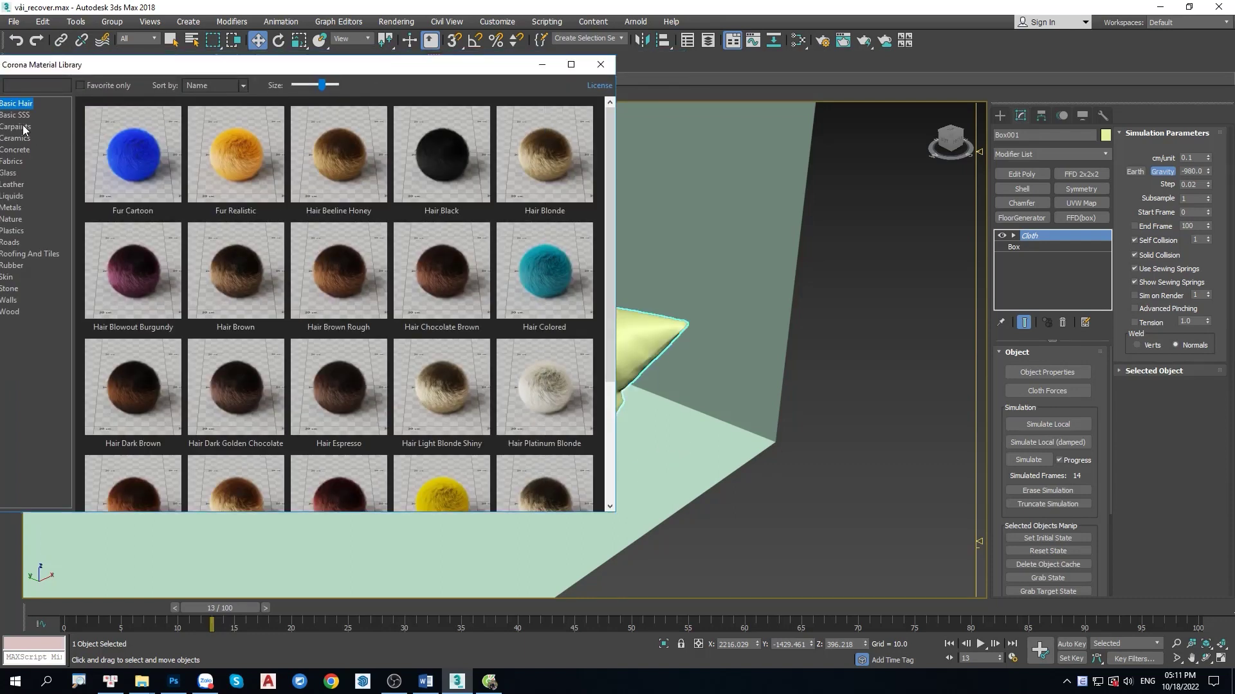
pyautogui.click(17, 161)
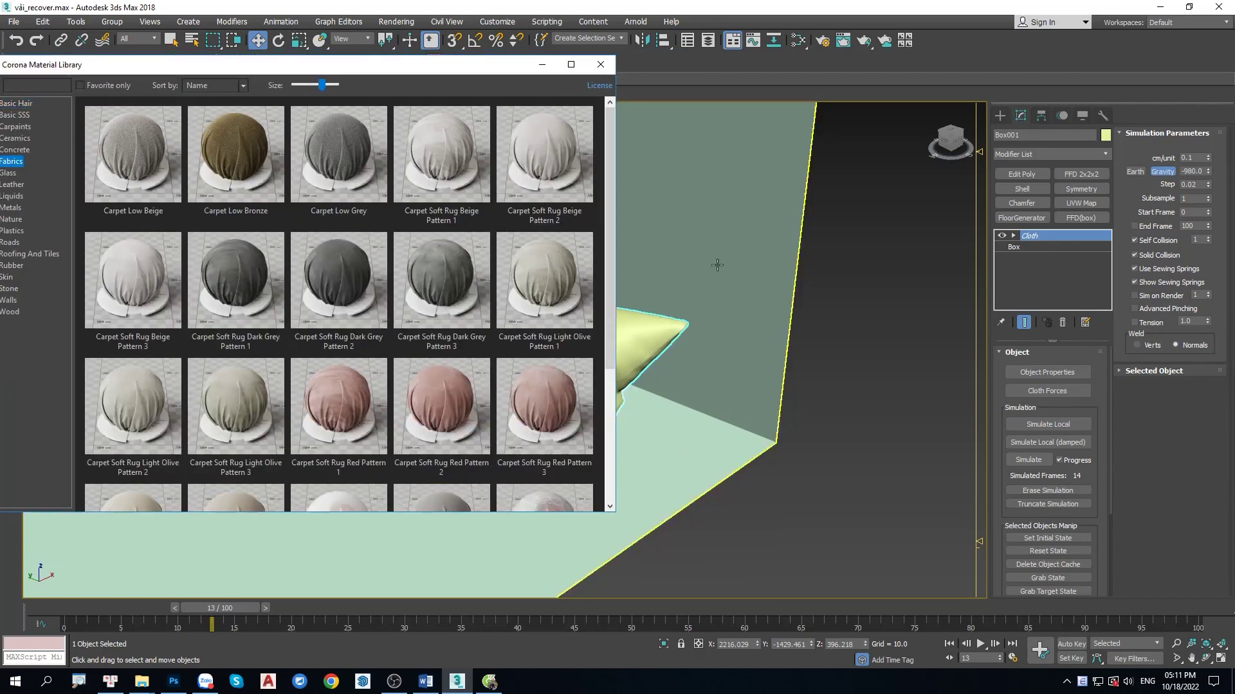
pyautogui.scroll(-2, 716, 265)
pyautogui.scroll(2, 772, 298)
pyautogui.moveTo(771, 298); pyautogui.dragTo(823, 270, button='middle')
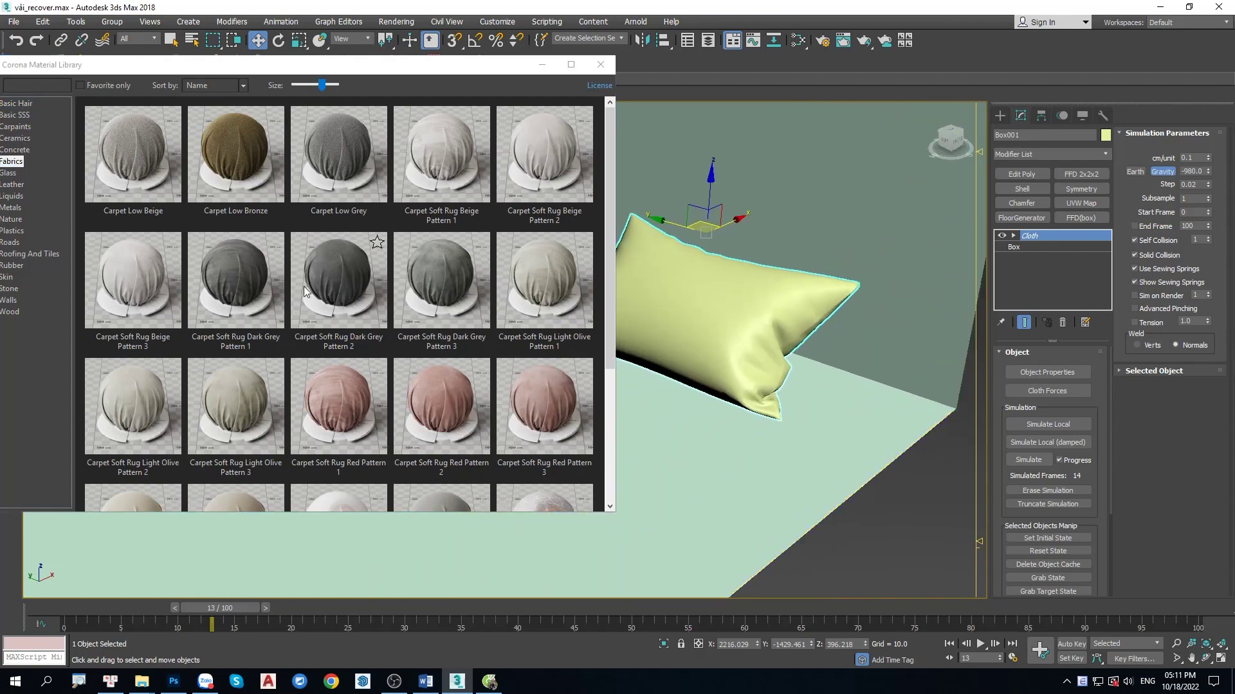
pyautogui.moveTo(158, 206); pyautogui.dragTo(610, 346)
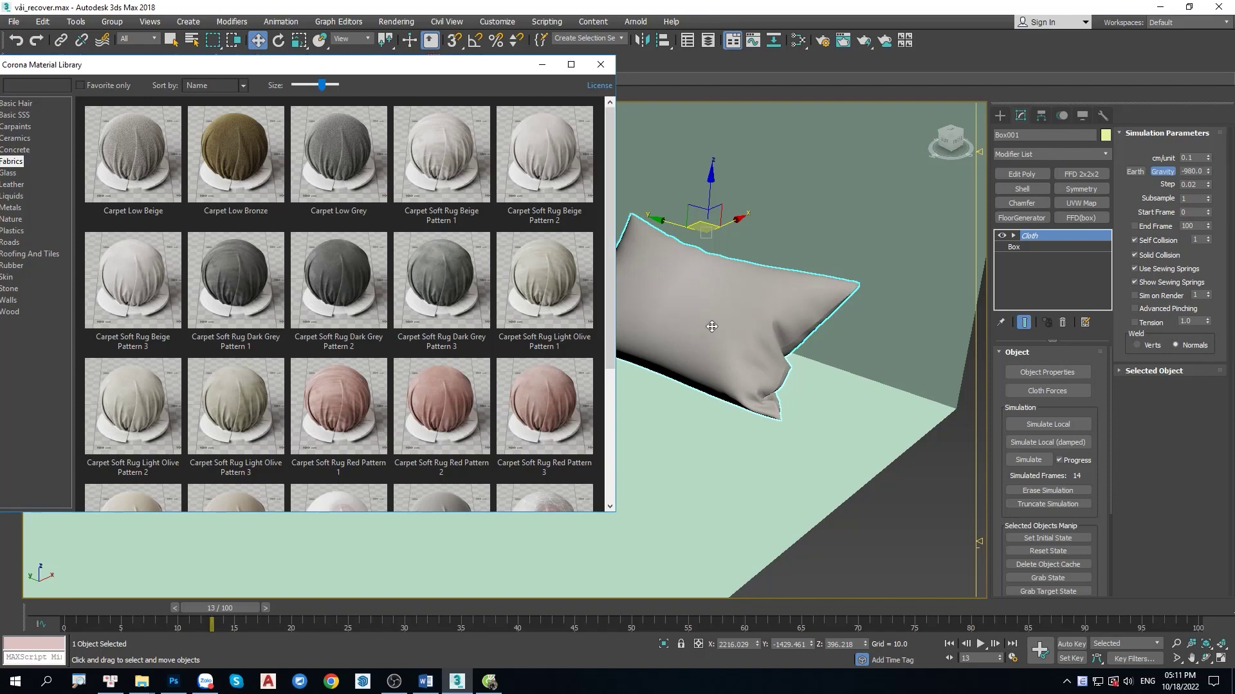
pyautogui.scroll(5, 731, 320)
pyautogui.scroll(-3, 732, 320)
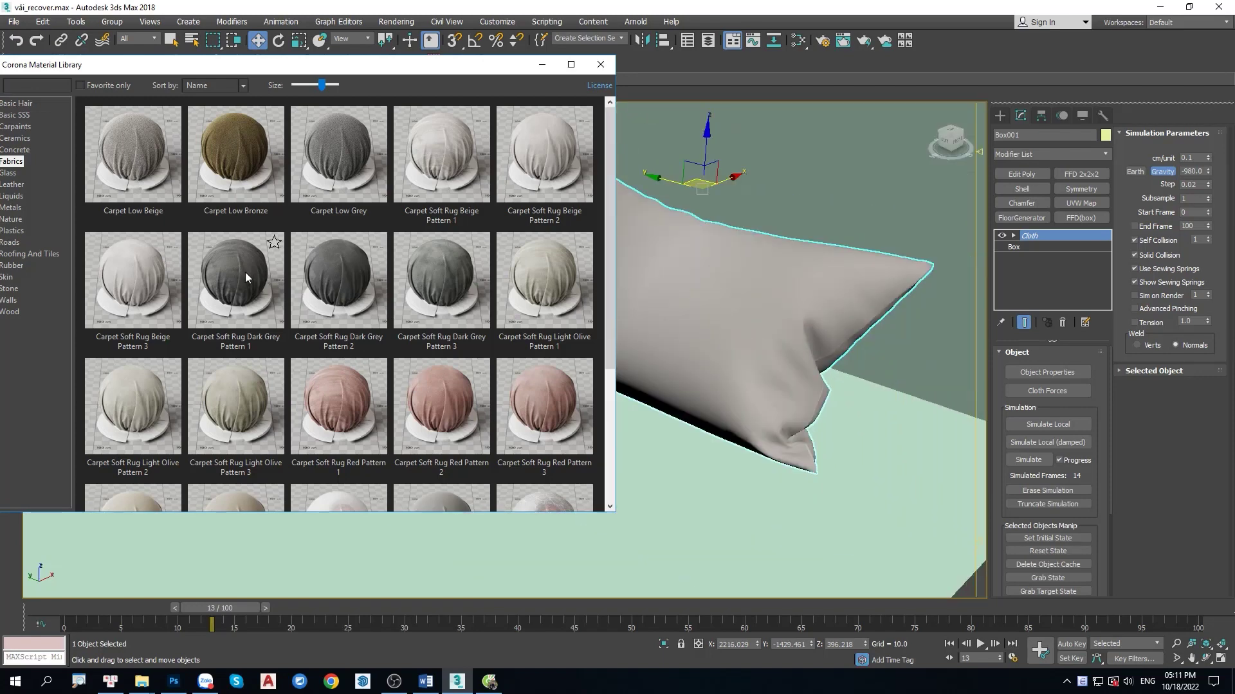
pyautogui.scroll(-3, 643, 296)
pyautogui.scroll(-2, 636, 296)
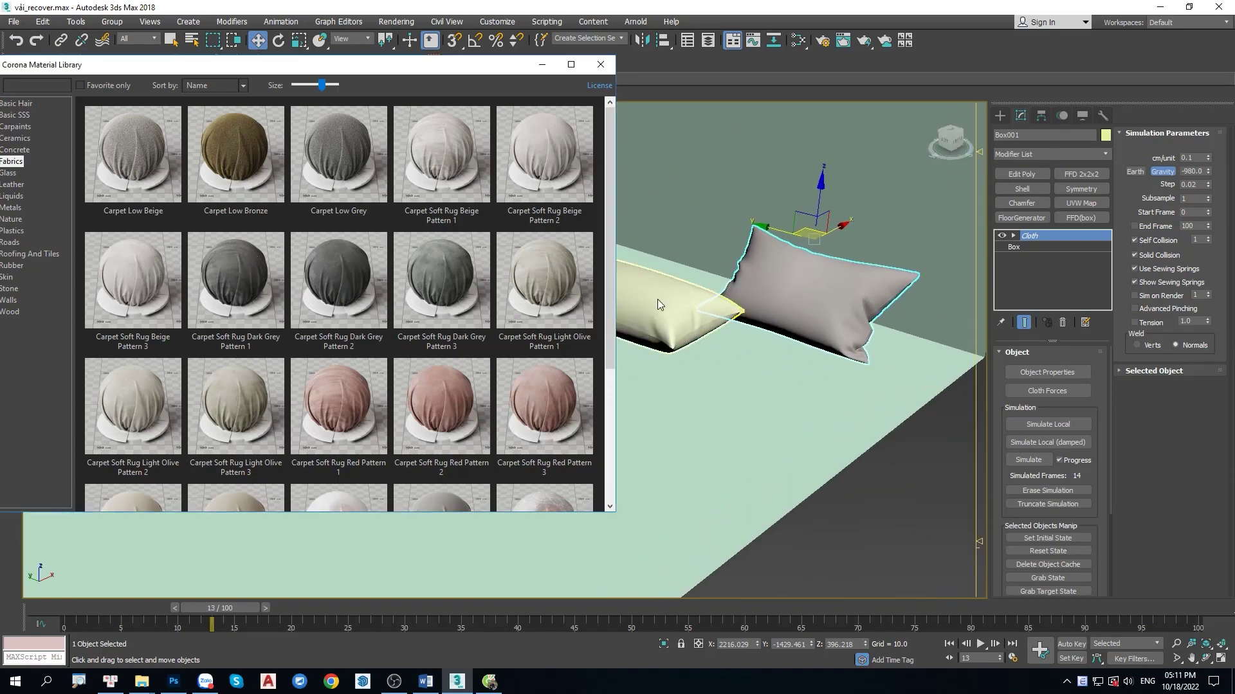
pyautogui.click(601, 65)
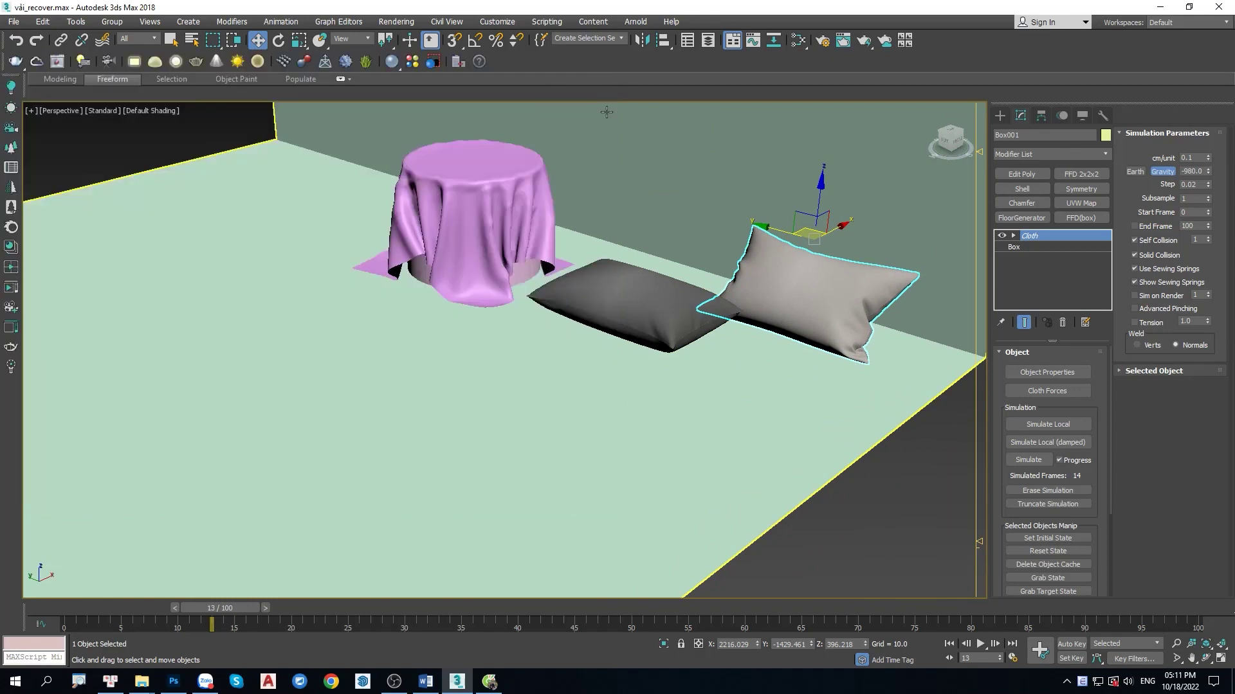
# - Load the dark pillow's material into the Slate Material Editor
pyautogui.click(614, 294)
pyautogui.press('m')
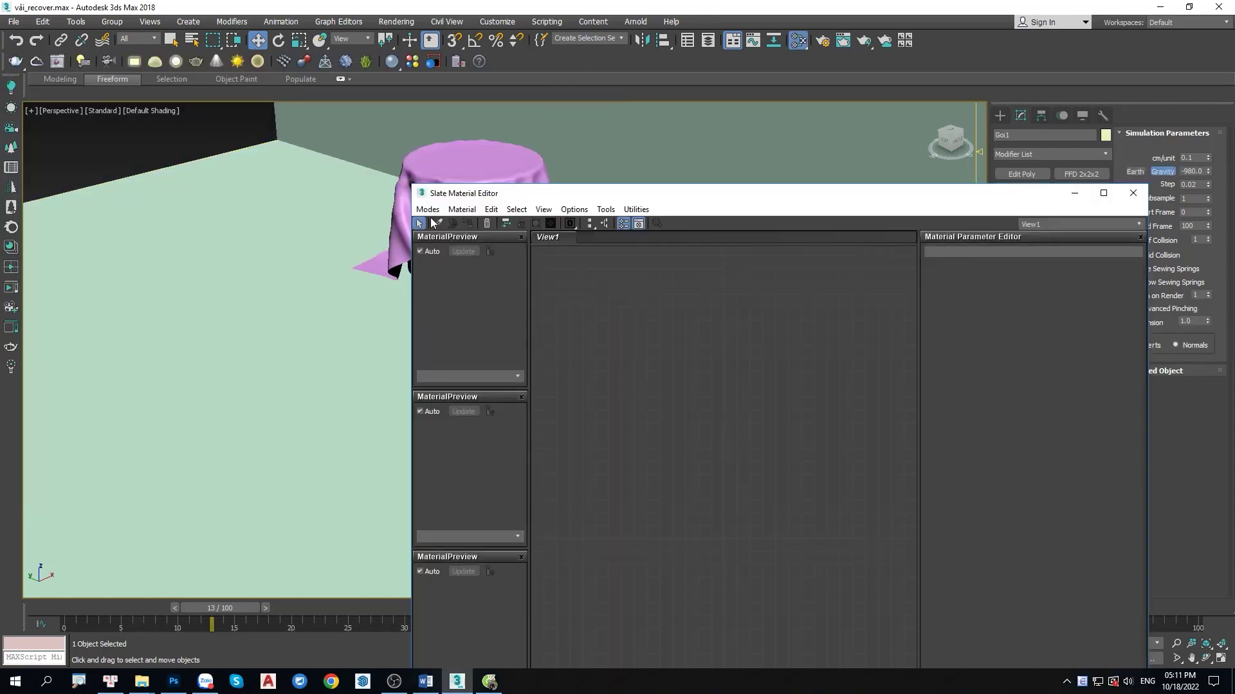
pyautogui.click(437, 223)
pyautogui.scroll(-5, 332, 217)
pyautogui.scroll(4, 332, 217)
pyautogui.scroll(4, 332, 217)
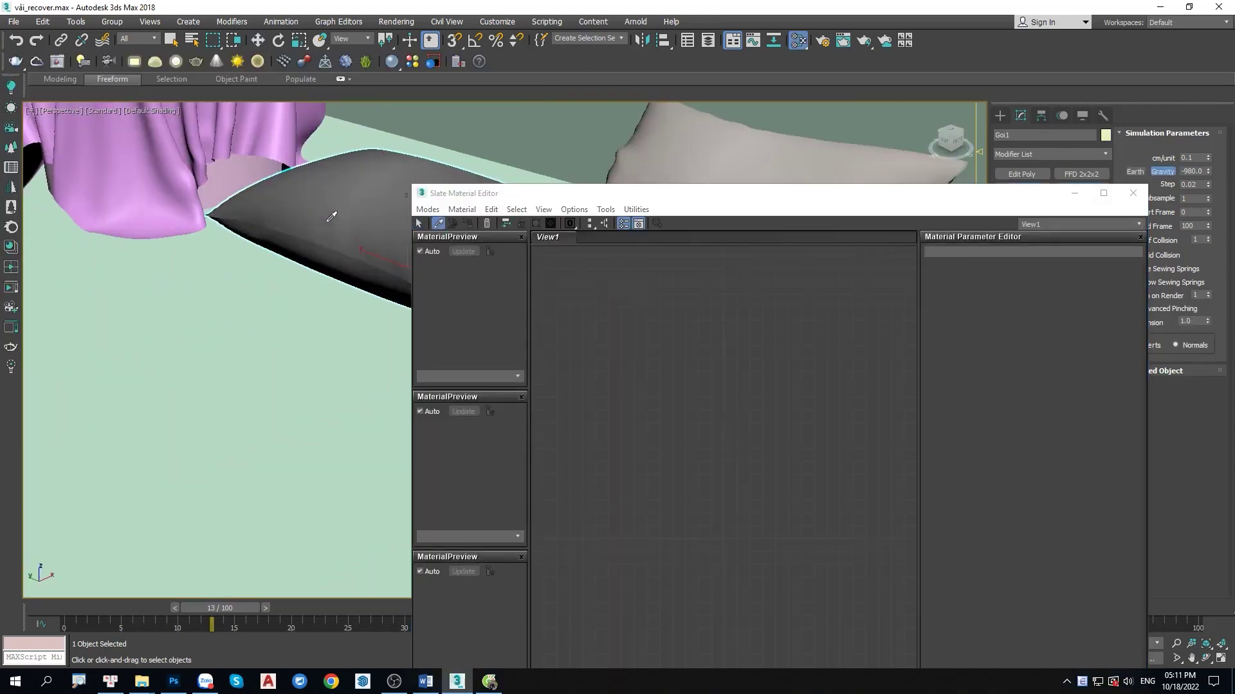
pyautogui.click(331, 217)
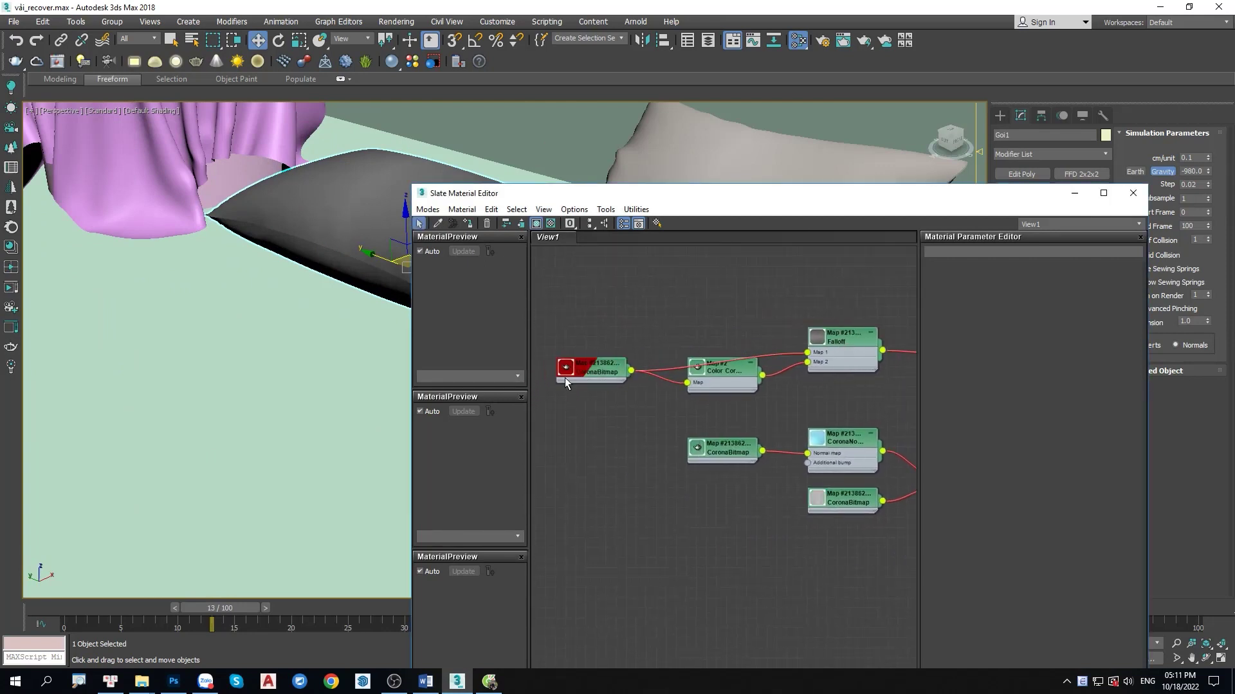
# - Set the CoronaBitmap node to Use Real-World Scale and show it in viewport
pyautogui.moveTo(564, 378); pyautogui.dragTo(601, 315)
pyautogui.doubleClick(604, 320)
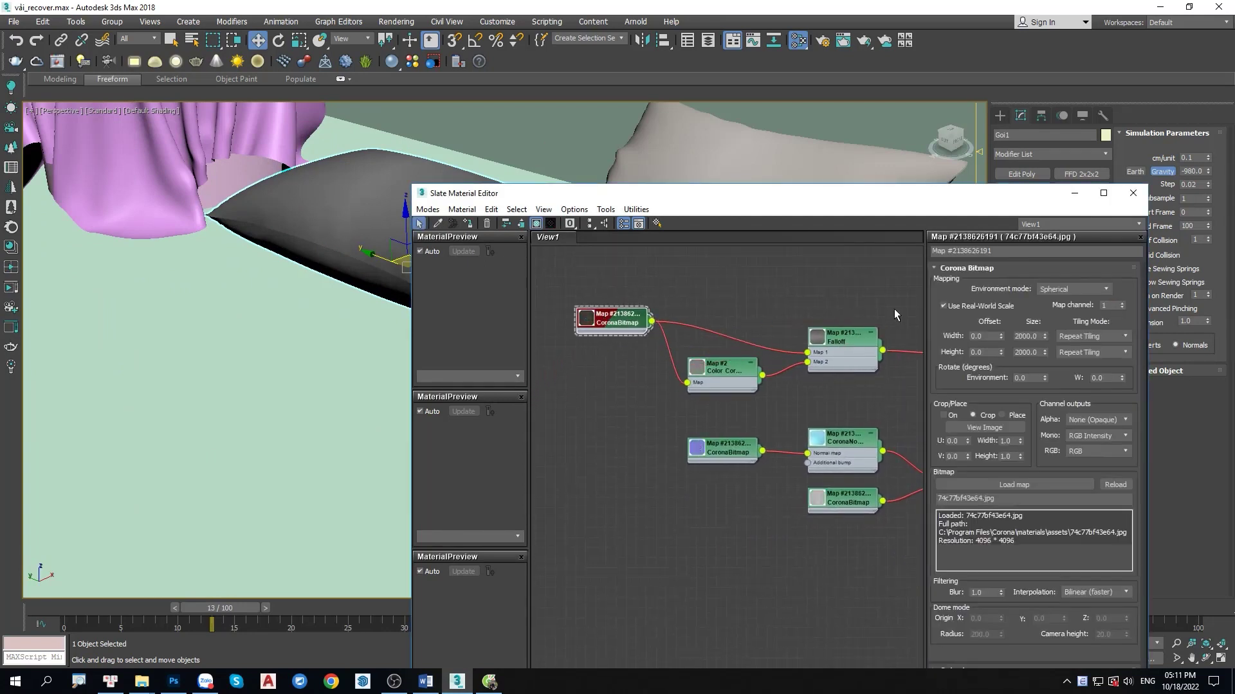
pyautogui.click(948, 307)
pyautogui.click(536, 223)
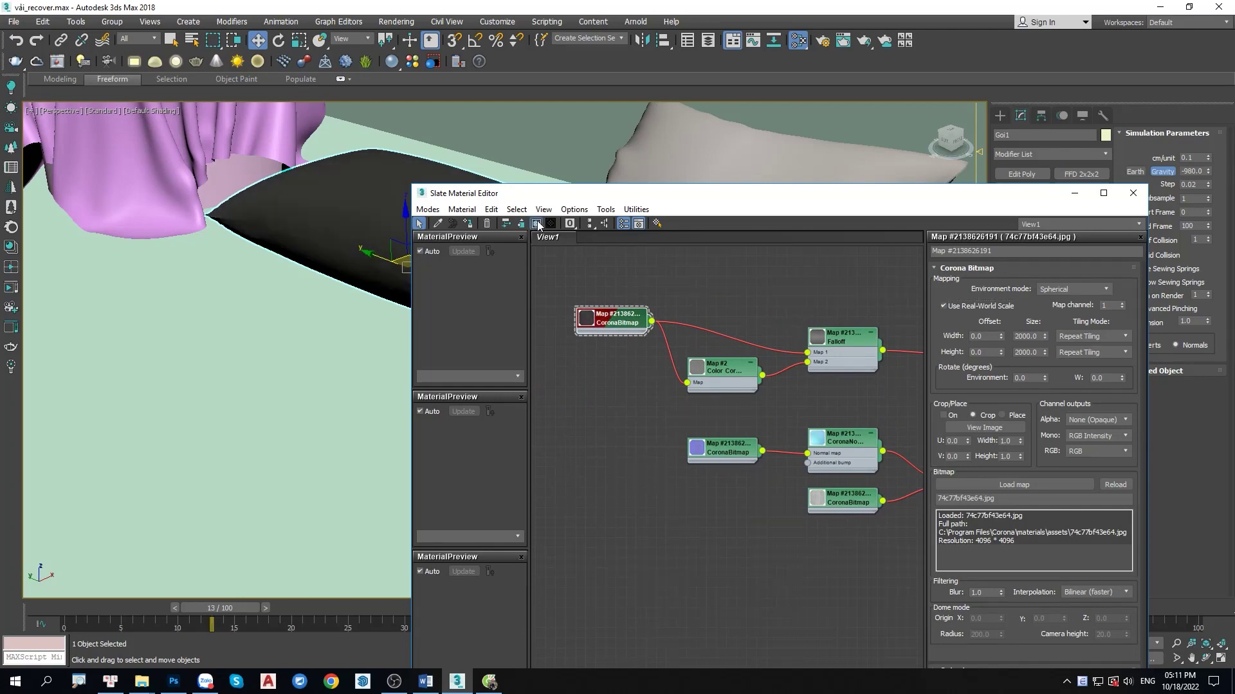
pyautogui.click(1142, 194)
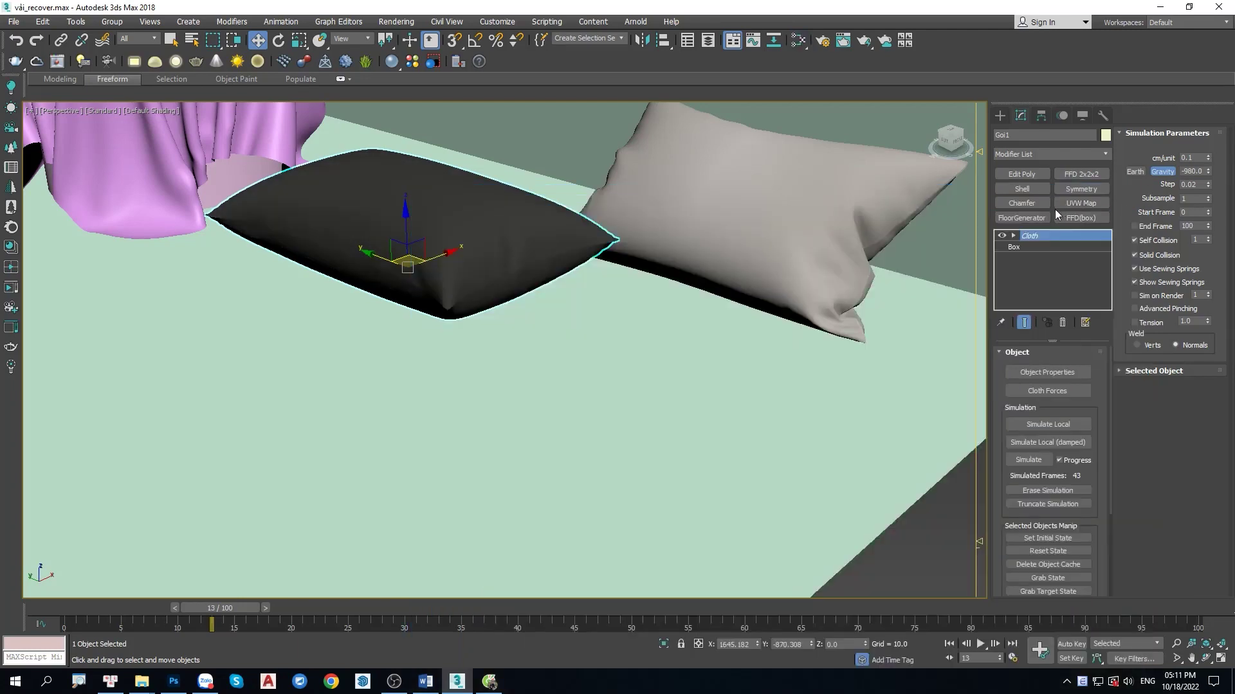
# - Add a Box-type UVW Map modifier with Real-World Map Size to the dark pillow Goi1
pyautogui.click(1080, 204)
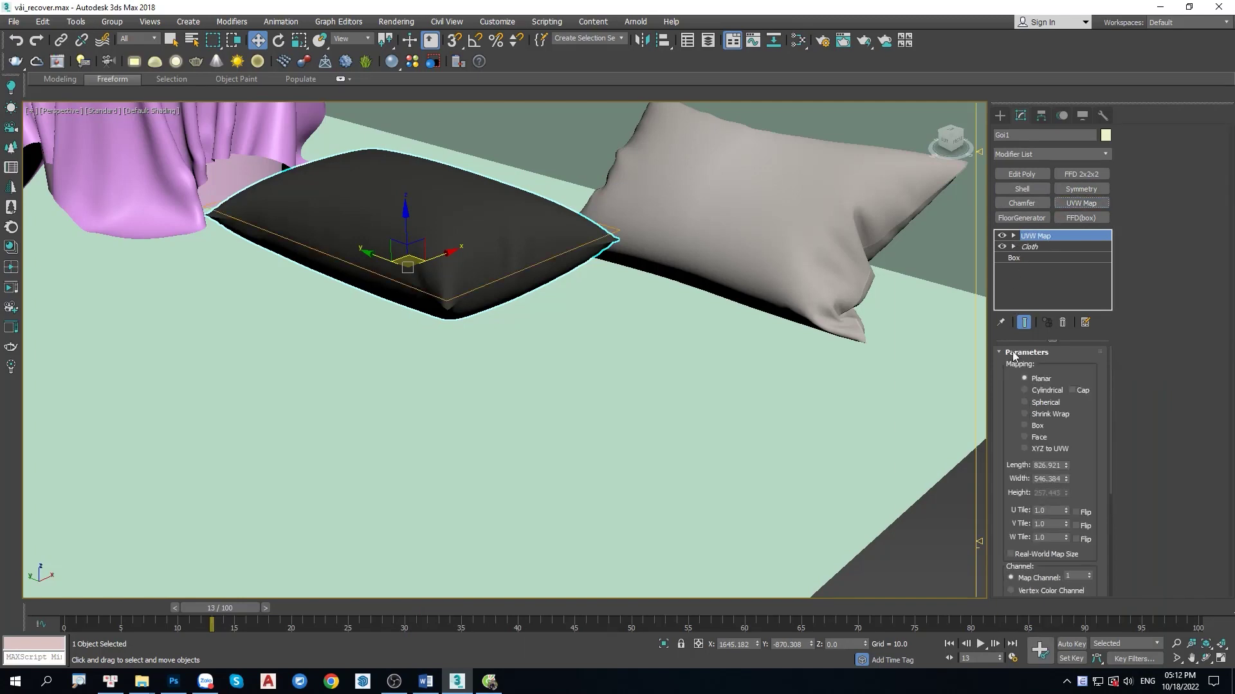
pyautogui.click(1037, 428)
pyautogui.click(1028, 555)
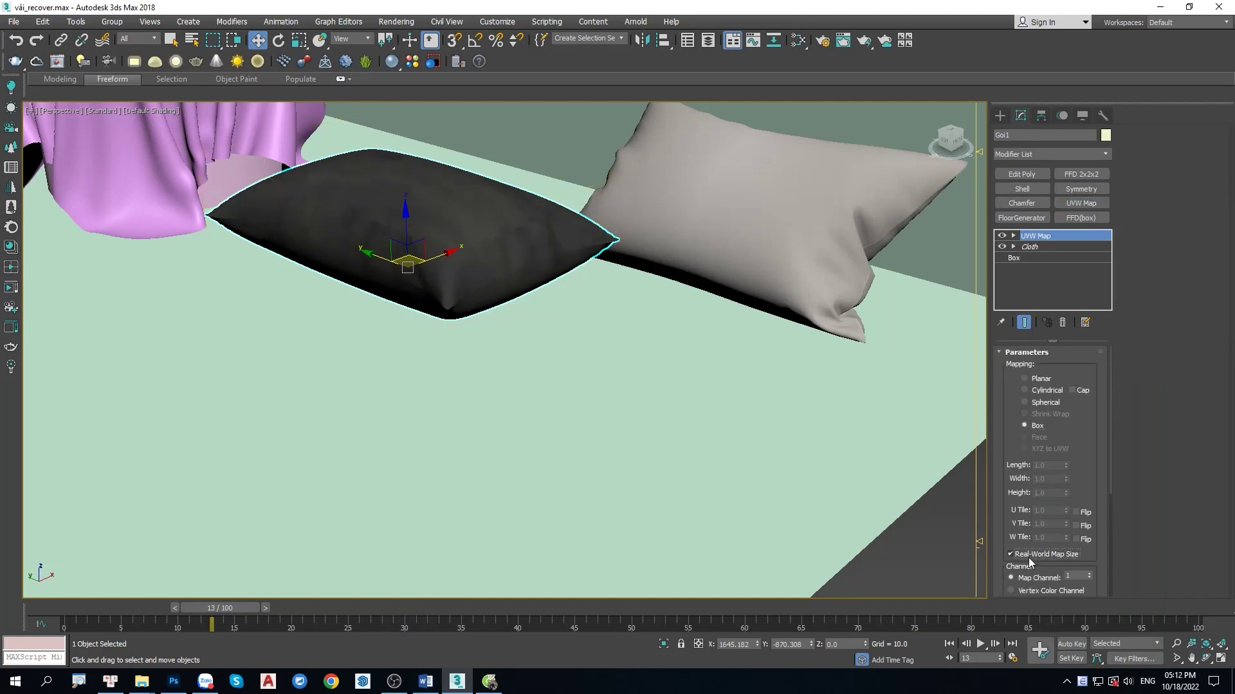
pyautogui.scroll(3, 551, 309)
pyautogui.moveTo(486, 306)
pyautogui.keyDown('alt'); pyautogui.mouseDown(button='middle')
pyautogui.moveTo(416, 286)
pyautogui.moveTo(450, 276)
pyautogui.moveTo(407, 375)
pyautogui.moveTo(413, 311)
pyautogui.moveTo(579, 330)
pyautogui.moveTo(526, 364)
pyautogui.moveTo(455, 366)
pyautogui.moveTo(496, 361)
pyautogui.moveTo(504, 376)
pyautogui.moveTo(493, 377)
pyautogui.moveTo(458, 338)
pyautogui.mouseUp(button='middle'); pyautogui.keyUp('alt')
pyautogui.scroll(-5, 450, 277)
pyautogui.scroll(2, 437, 270)
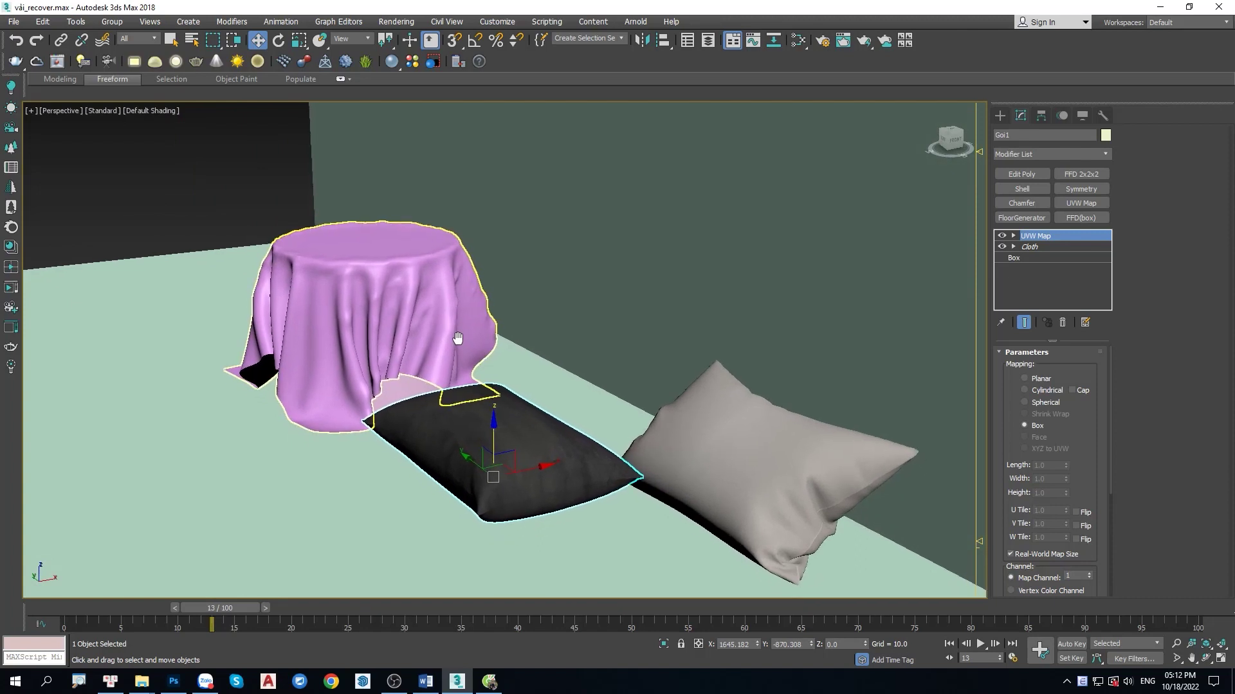